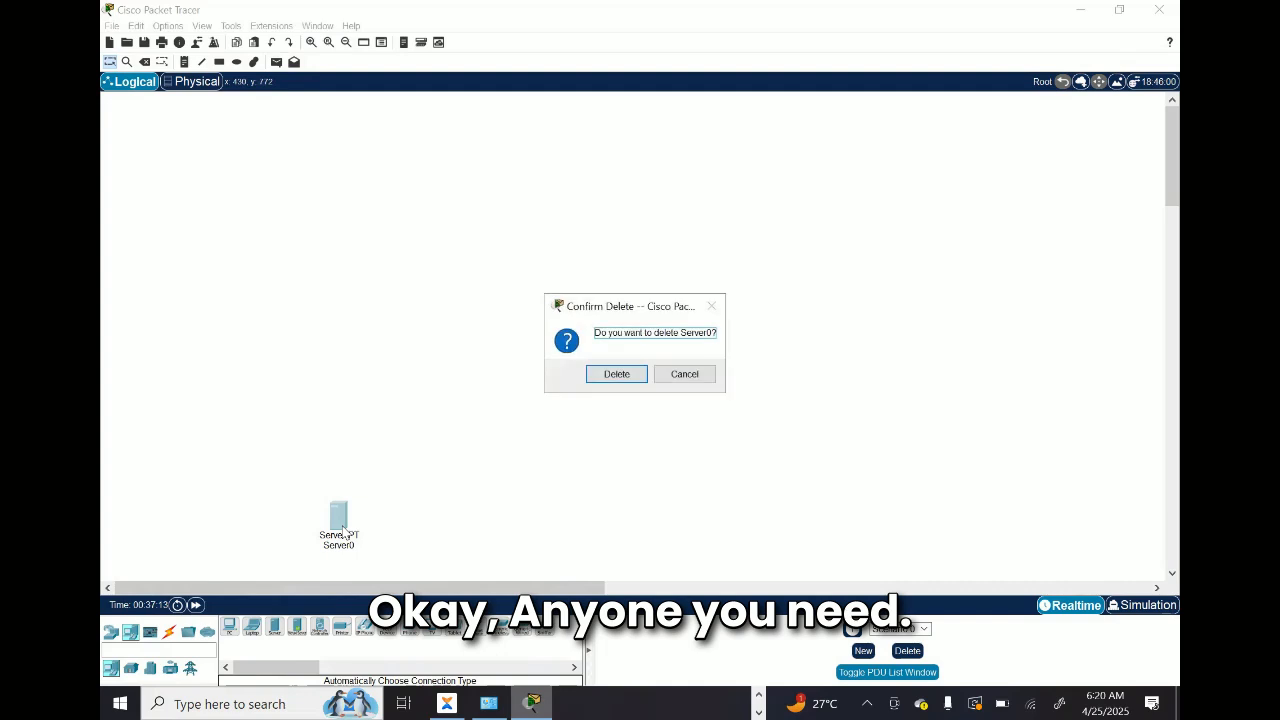
Step: Delete Server0 from the workspace and leave delete mode
{"action": "left_click", "coordinate": [612, 373]}
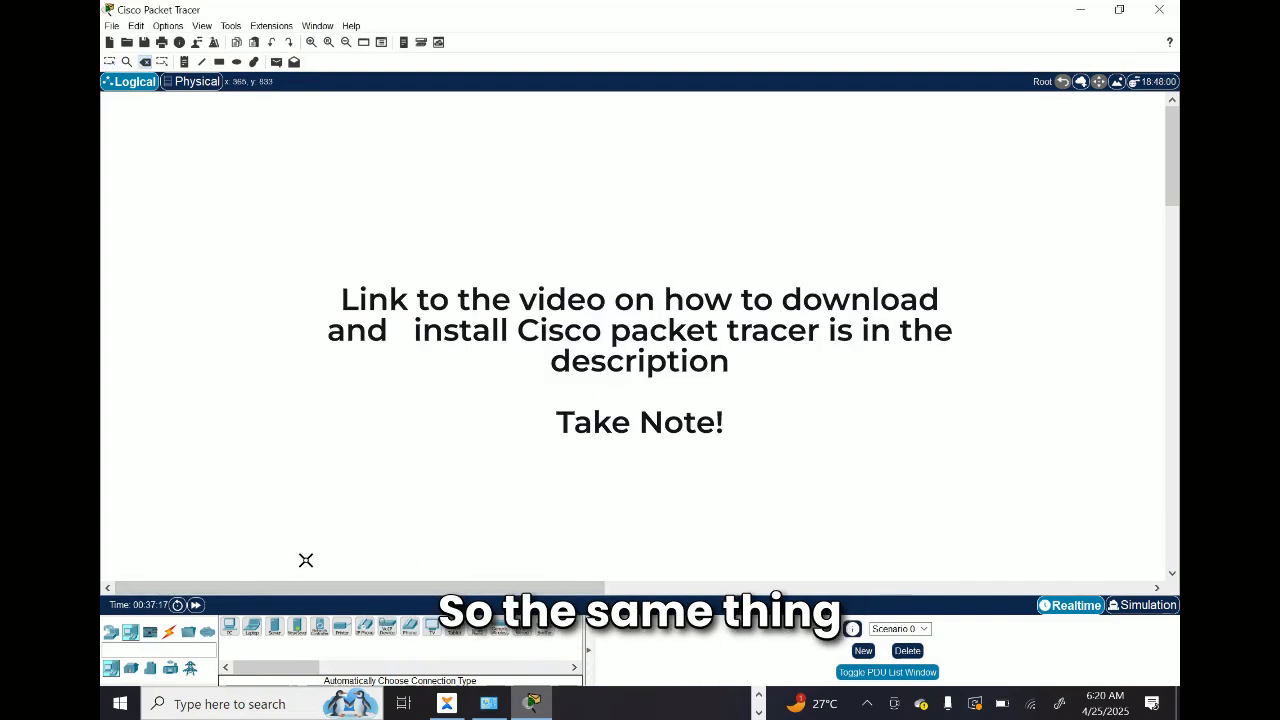
{"action": "key", "text": "Escape"}
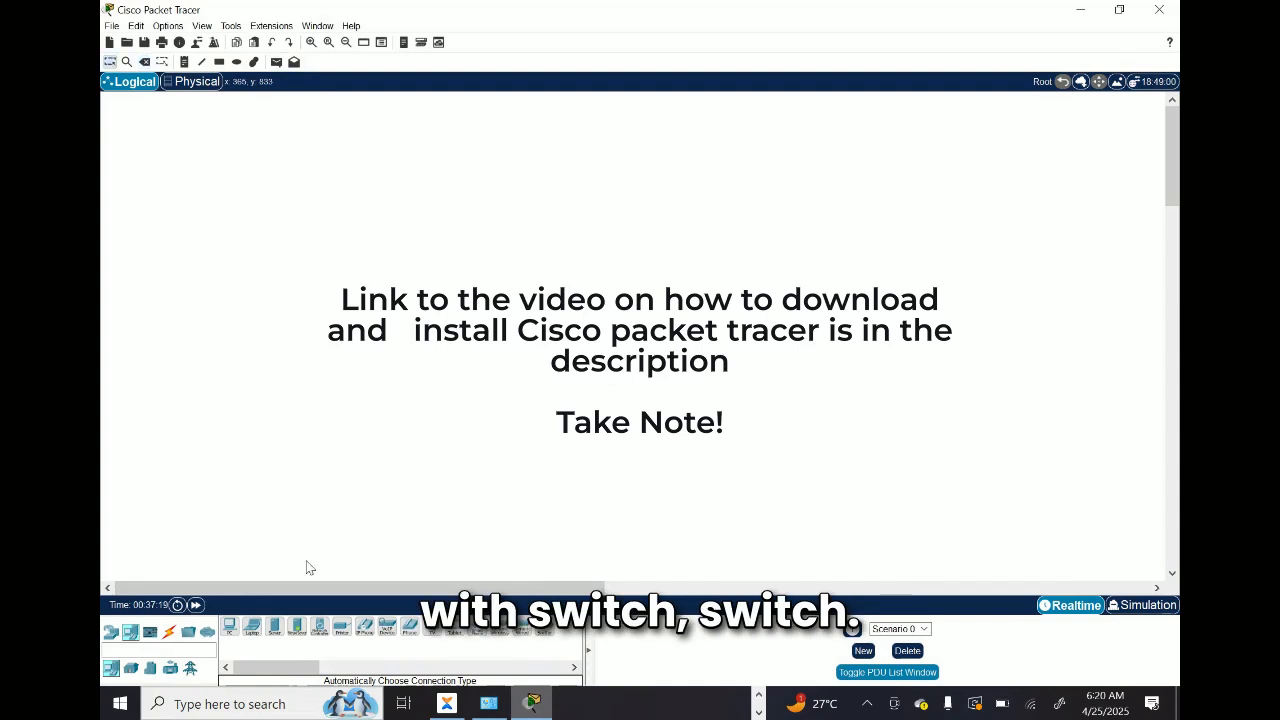
Step: Find the routers among the network devices and place an ISR4331 router in the workspace
{"action": "left_click", "coordinate": [130, 668]}
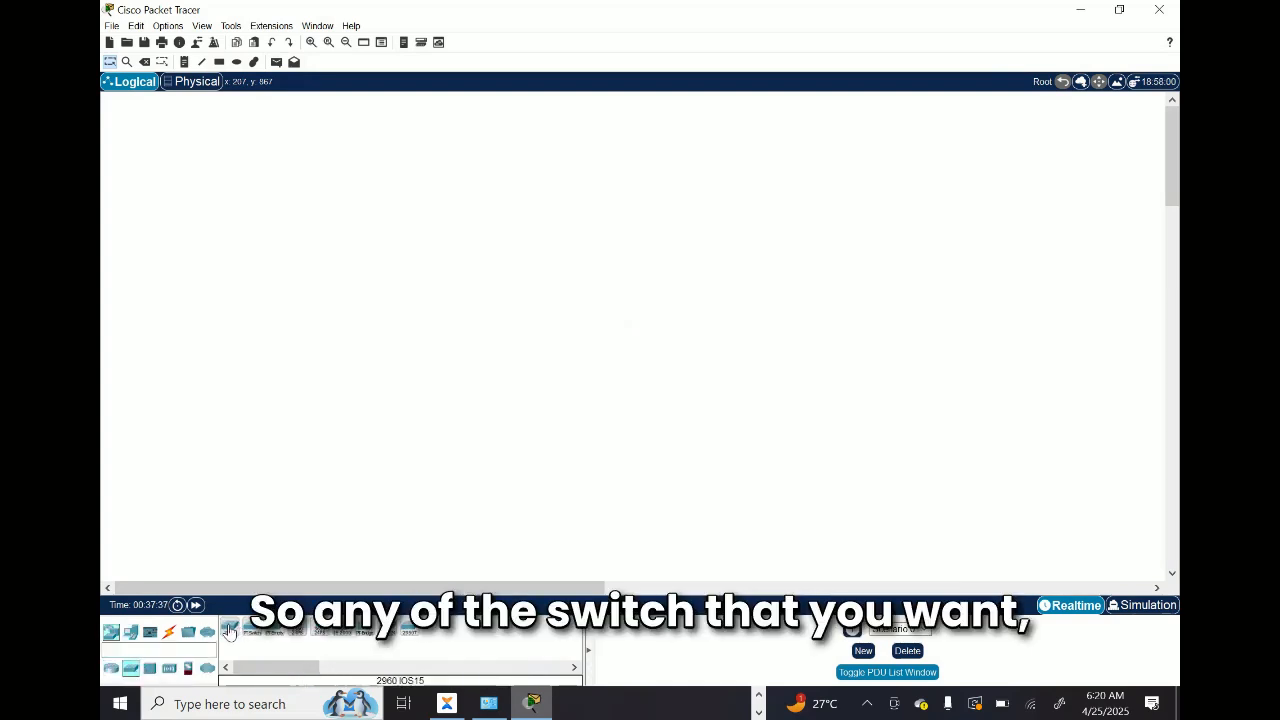
{"action": "left_click", "coordinate": [110, 669]}
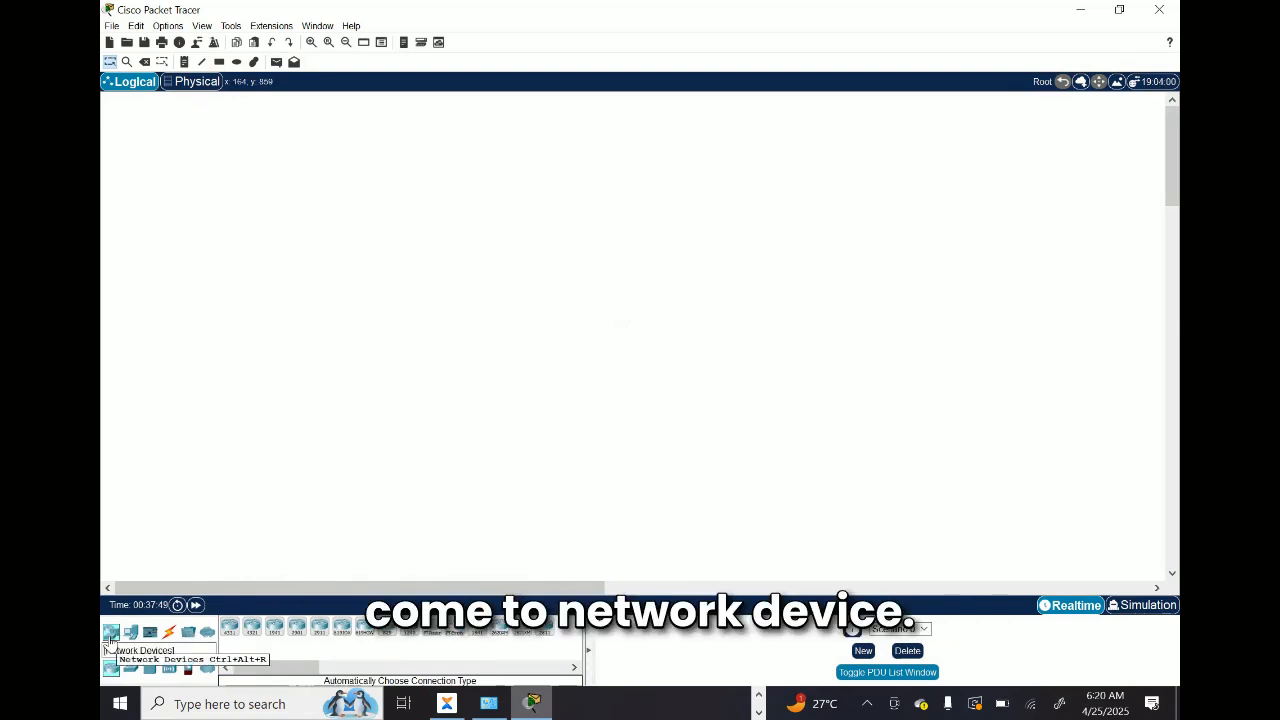
{"action": "left_click", "coordinate": [149, 634]}
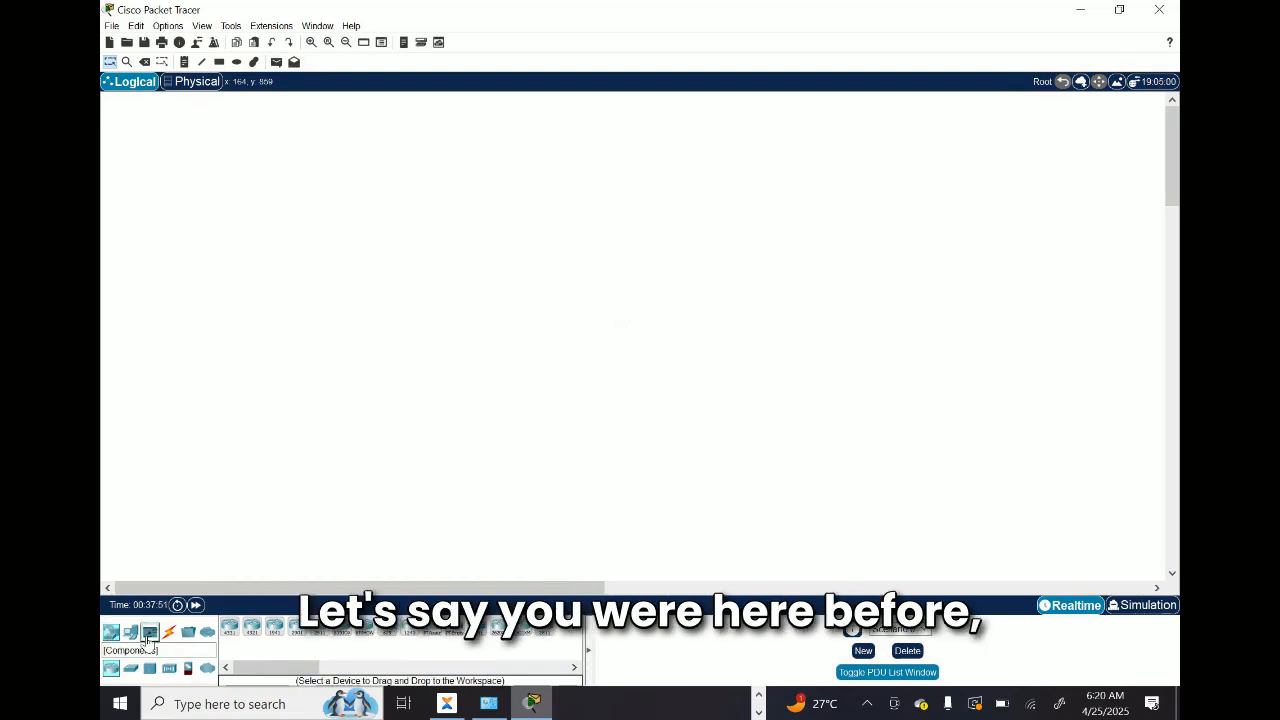
{"action": "left_click", "coordinate": [111, 634]}
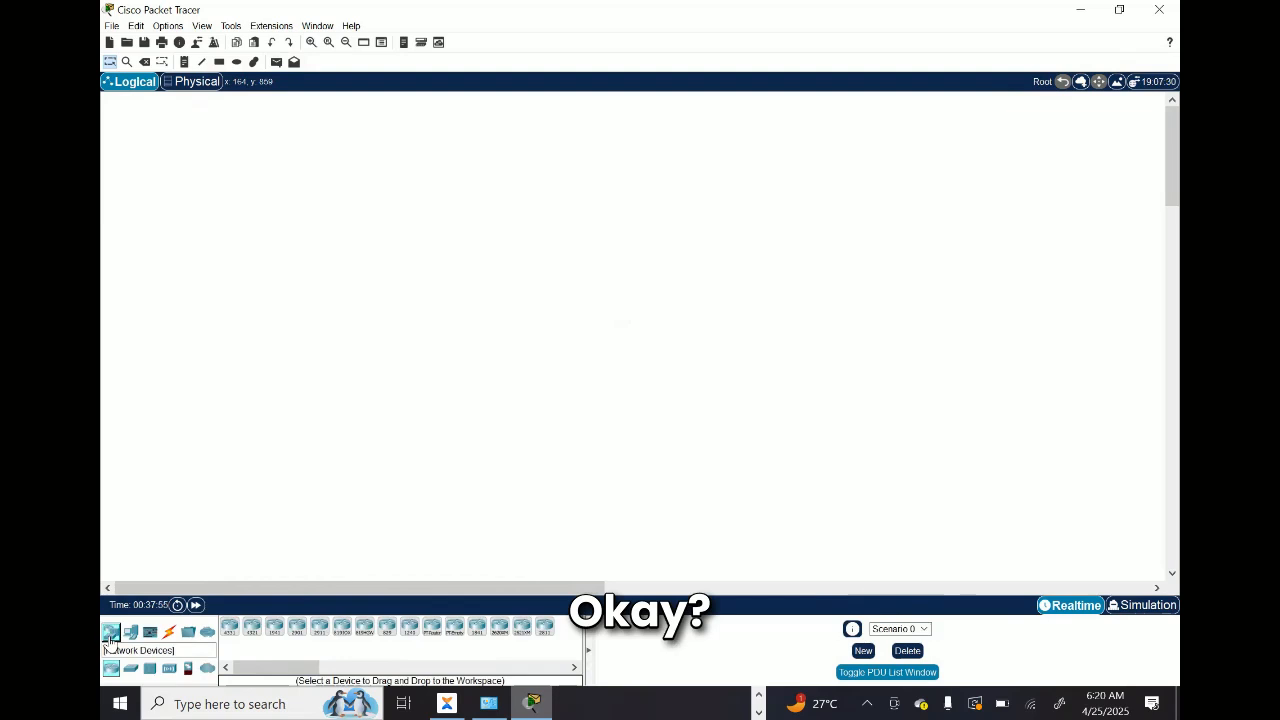
{"action": "left_click", "coordinate": [229, 630]}
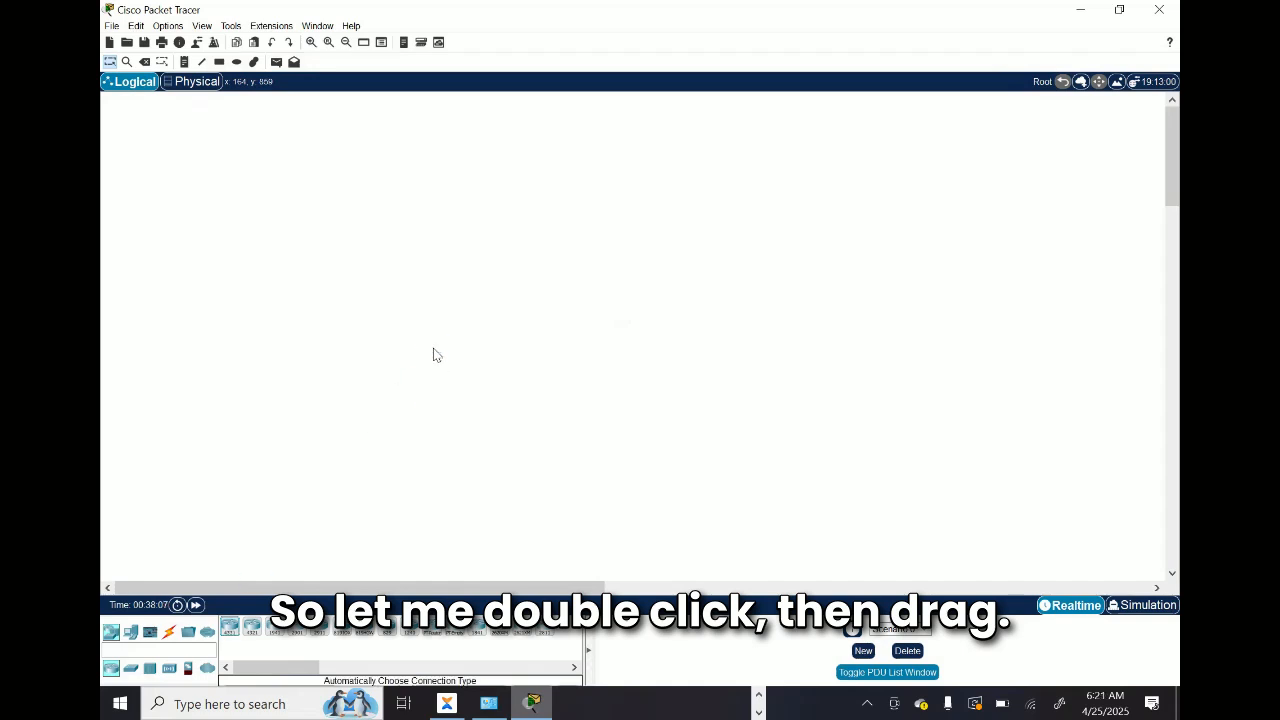
{"action": "left_click", "coordinate": [433, 354]}
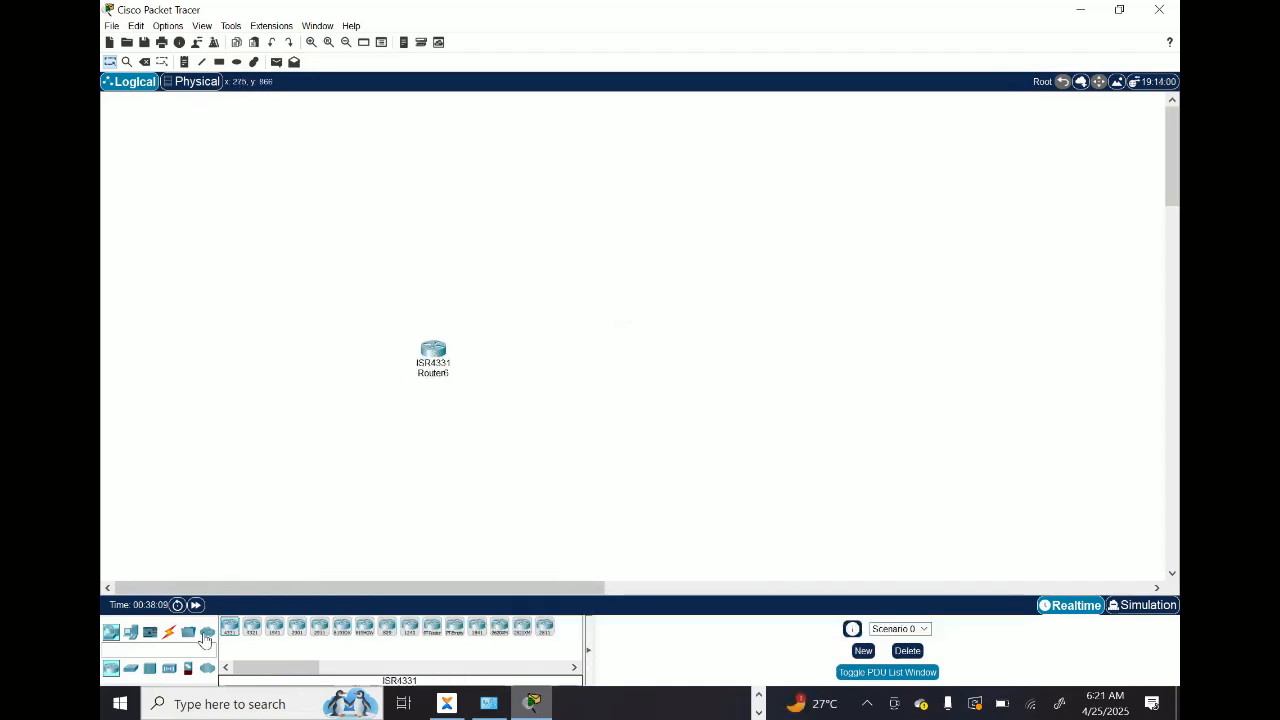
Step: Add a second ISR4331 router and position it to the right of the first, at roughly the same height
{"action": "left_click_drag", "start_coordinate": [230, 634], "coordinate": [520, 393]}
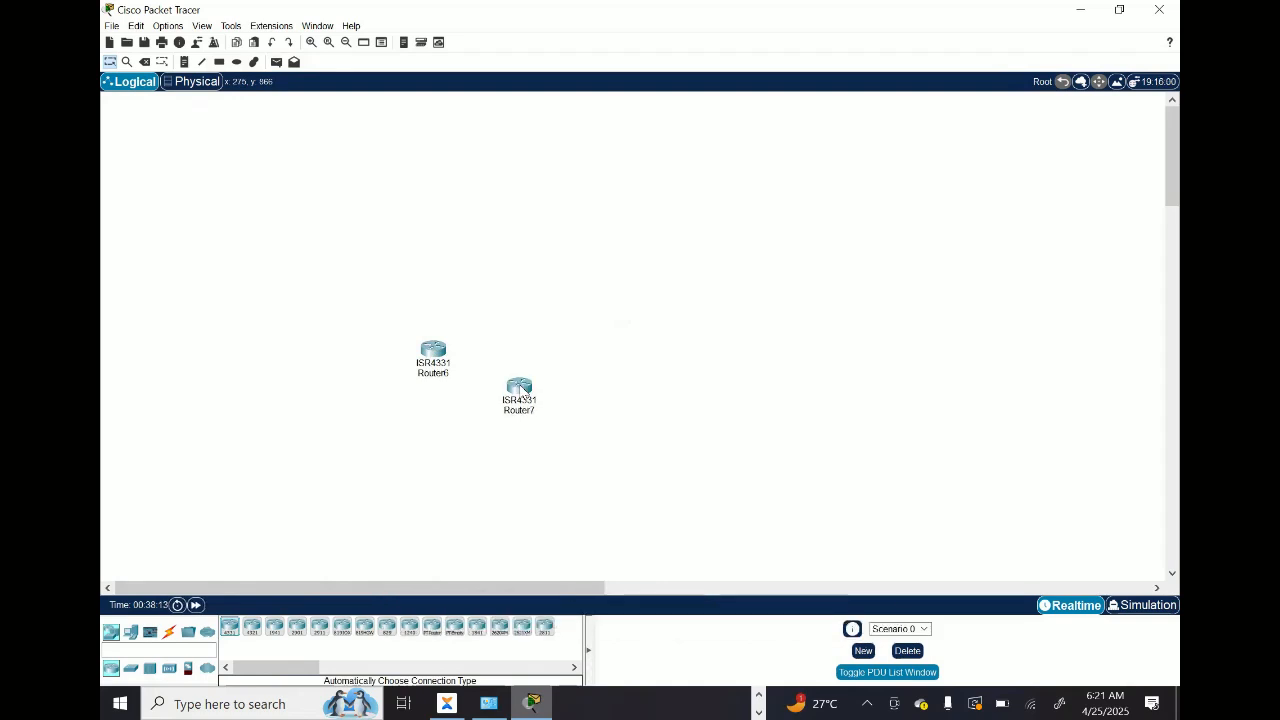
{"action": "left_click_drag", "start_coordinate": [522, 388], "coordinate": [550, 385]}
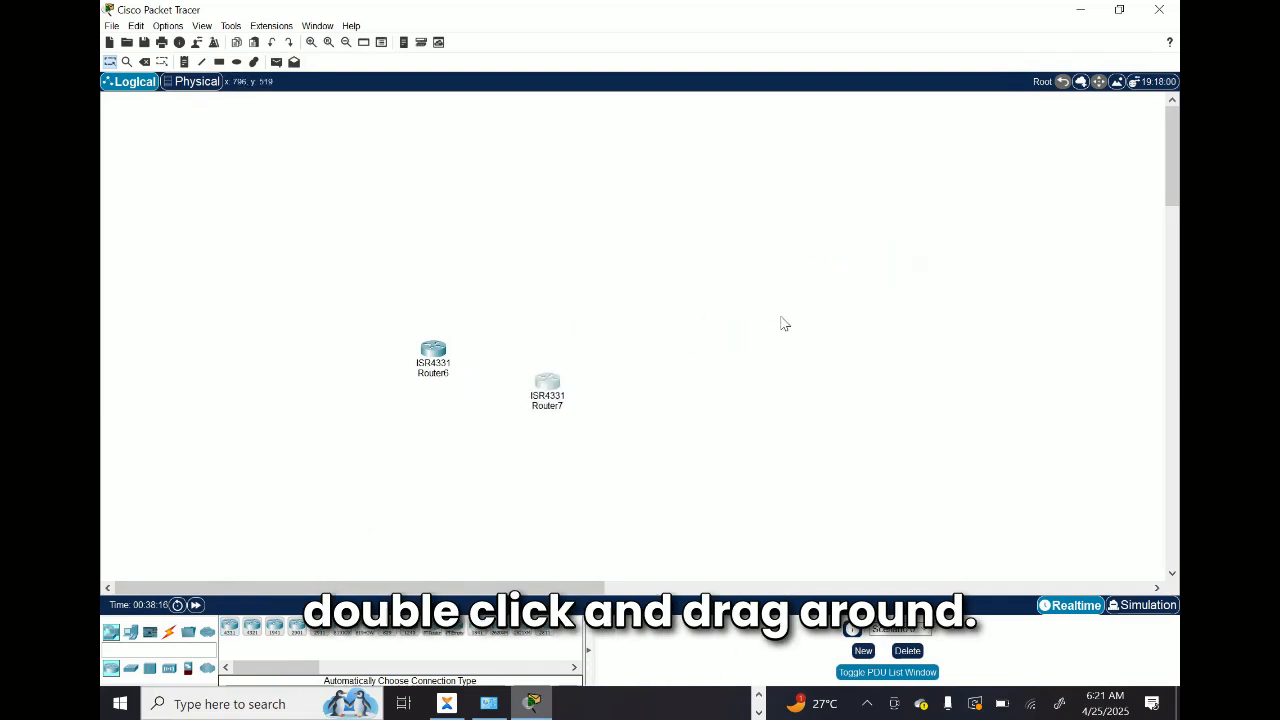
{"action": "left_click_drag", "start_coordinate": [784, 323], "coordinate": [730, 333]}
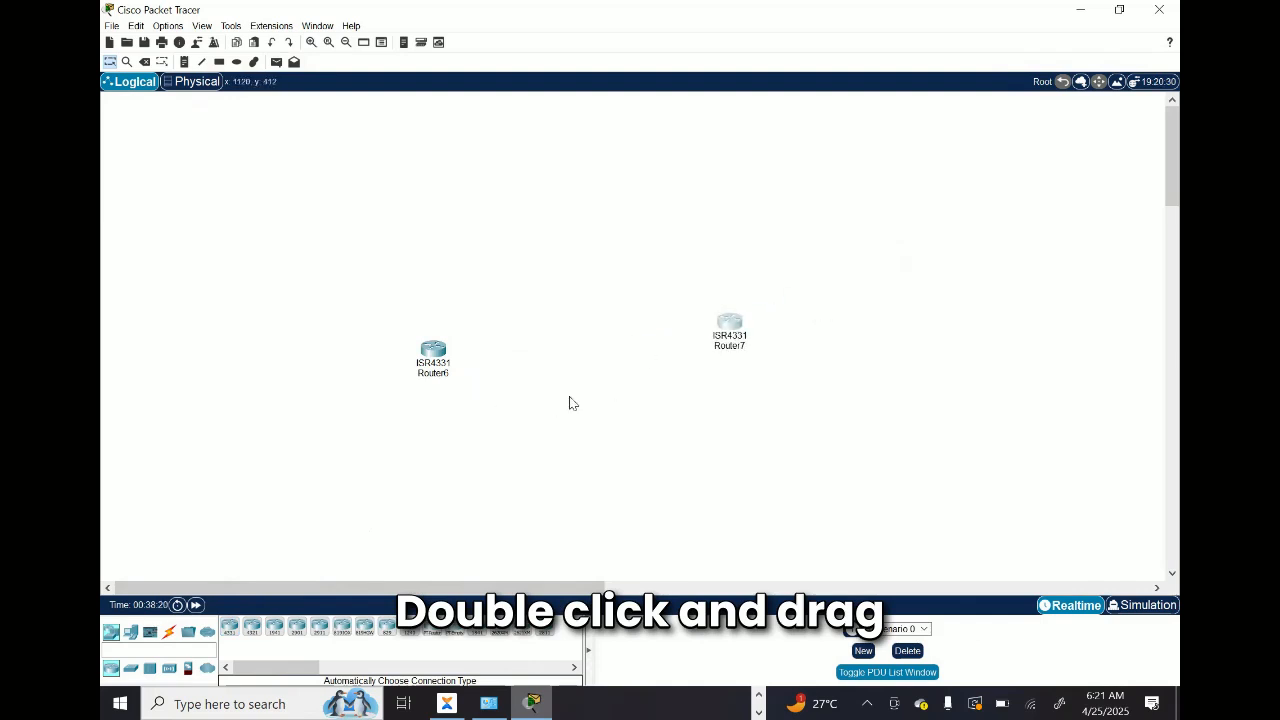
{"action": "left_click_drag", "start_coordinate": [569, 403], "coordinate": [653, 362]}
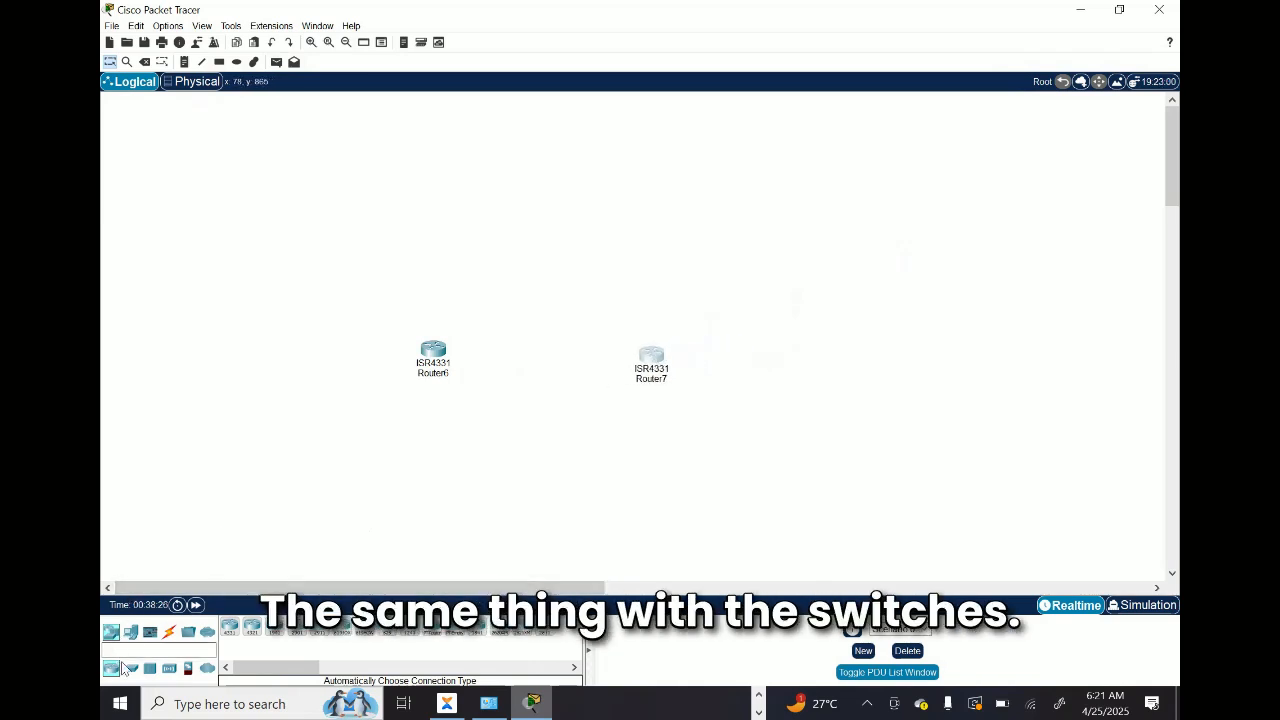
Step: Place a 2960 switch and a 3650-24PS multilayer switch side by side below the two routers
{"action": "left_click", "coordinate": [130, 668]}
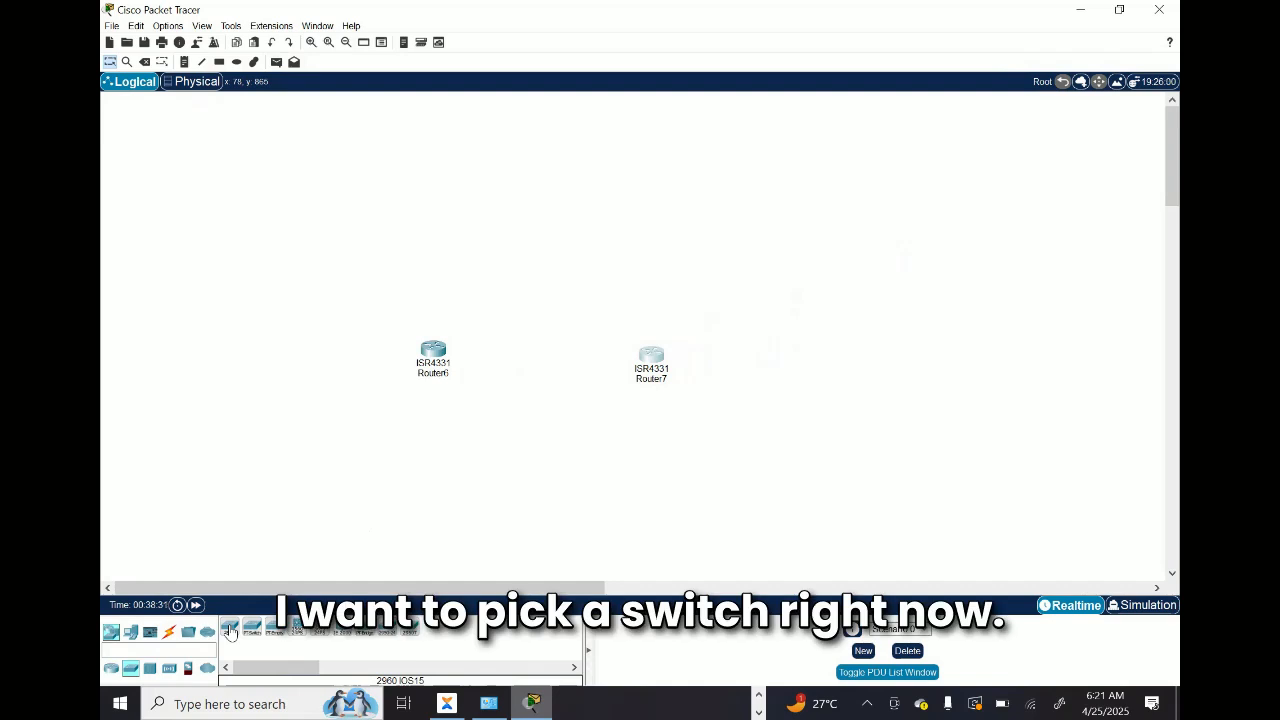
{"action": "left_click", "coordinate": [229, 630]}
{"action": "left_click", "coordinate": [489, 483]}
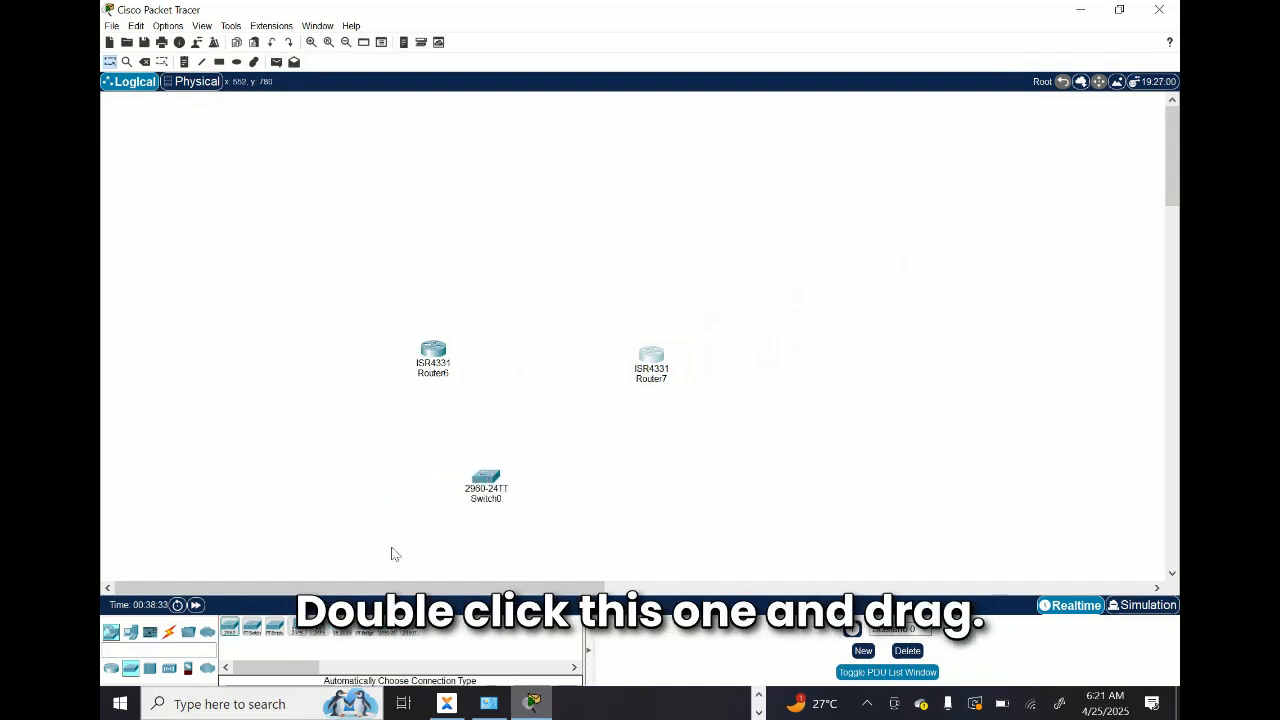
{"action": "left_click", "coordinate": [320, 628]}
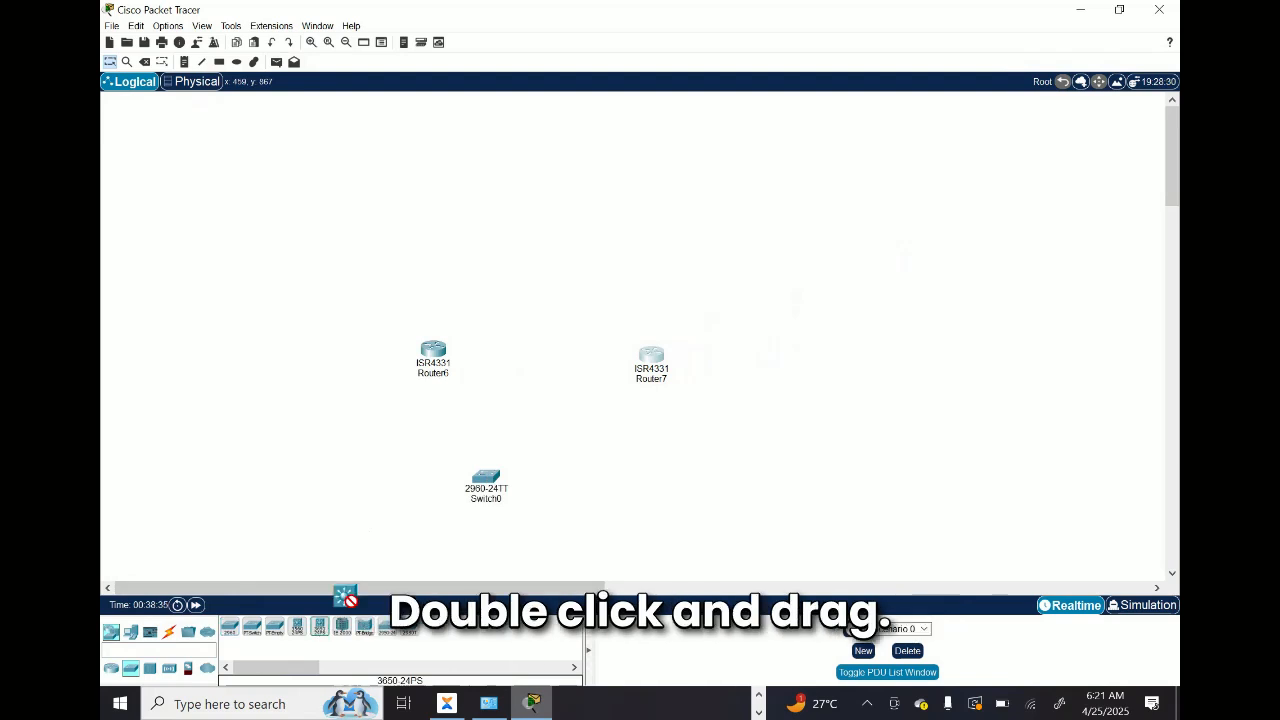
{"action": "left_click", "coordinate": [608, 493]}
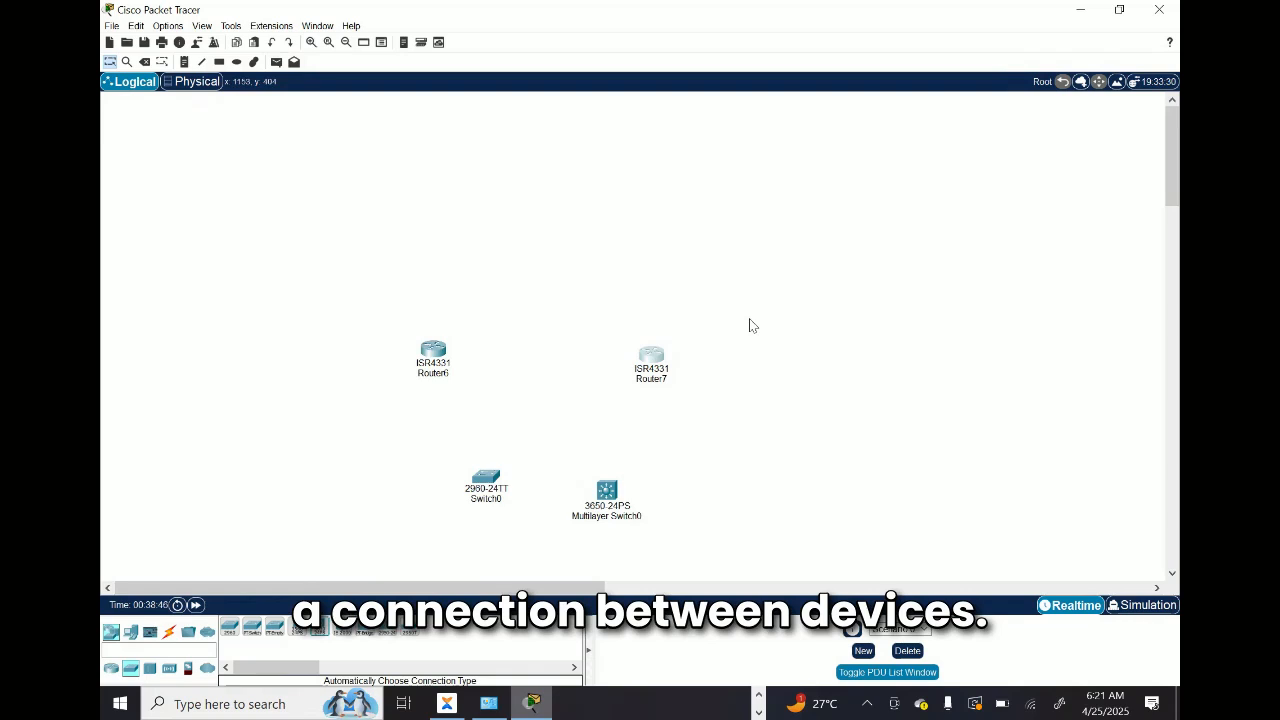
Step: Bring up the available connection types and mark out the two routers that need linking
{"action": "left_click", "coordinate": [169, 635]}
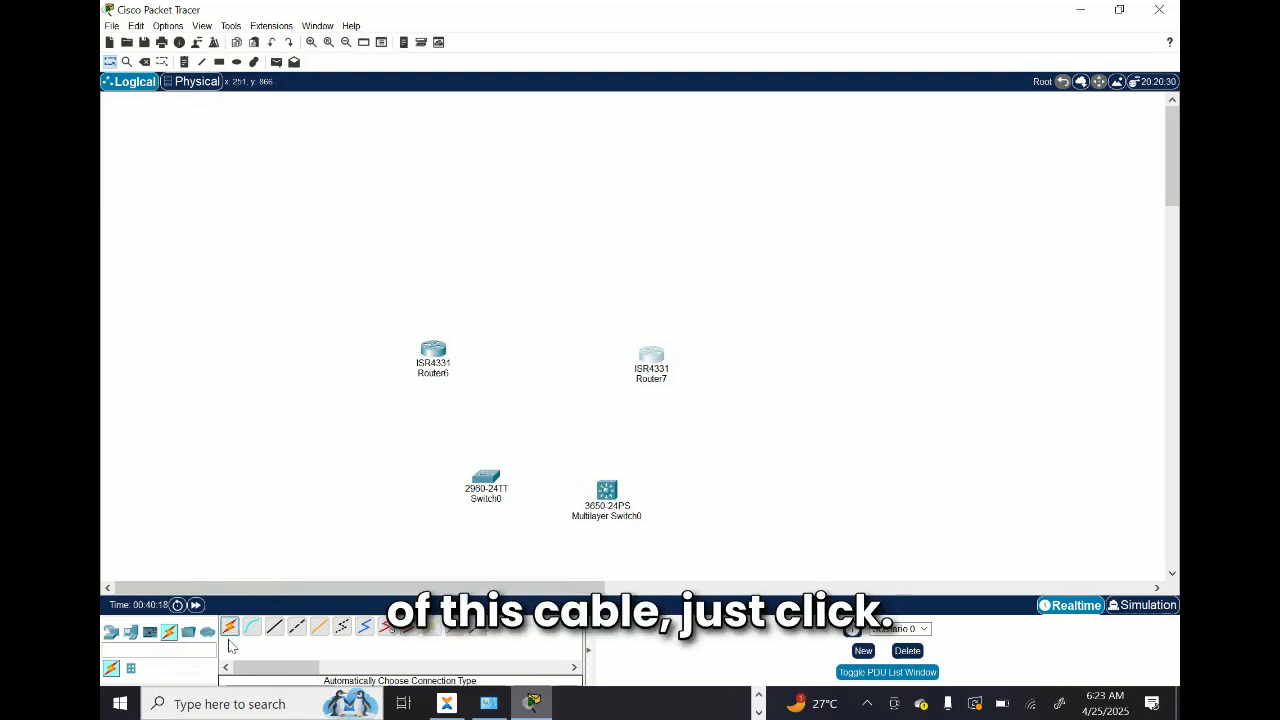
{"action": "left_click", "coordinate": [229, 630]}
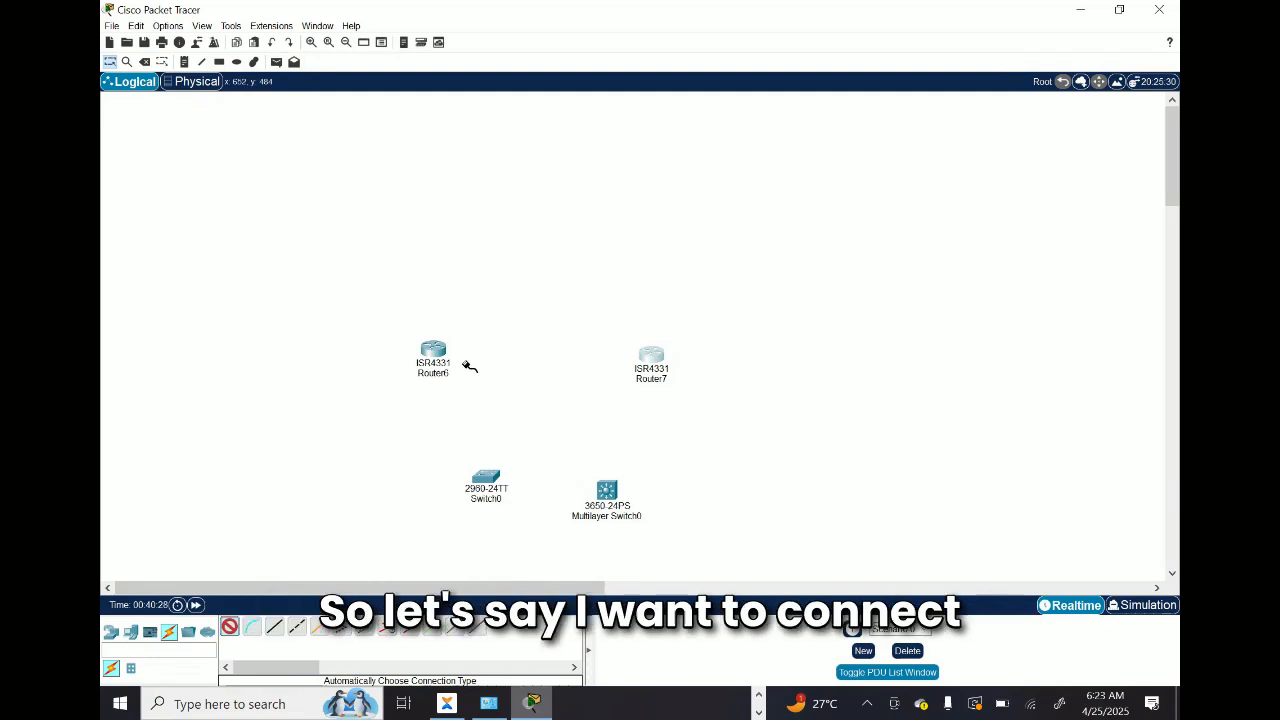
{"action": "key", "text": "Escape"}
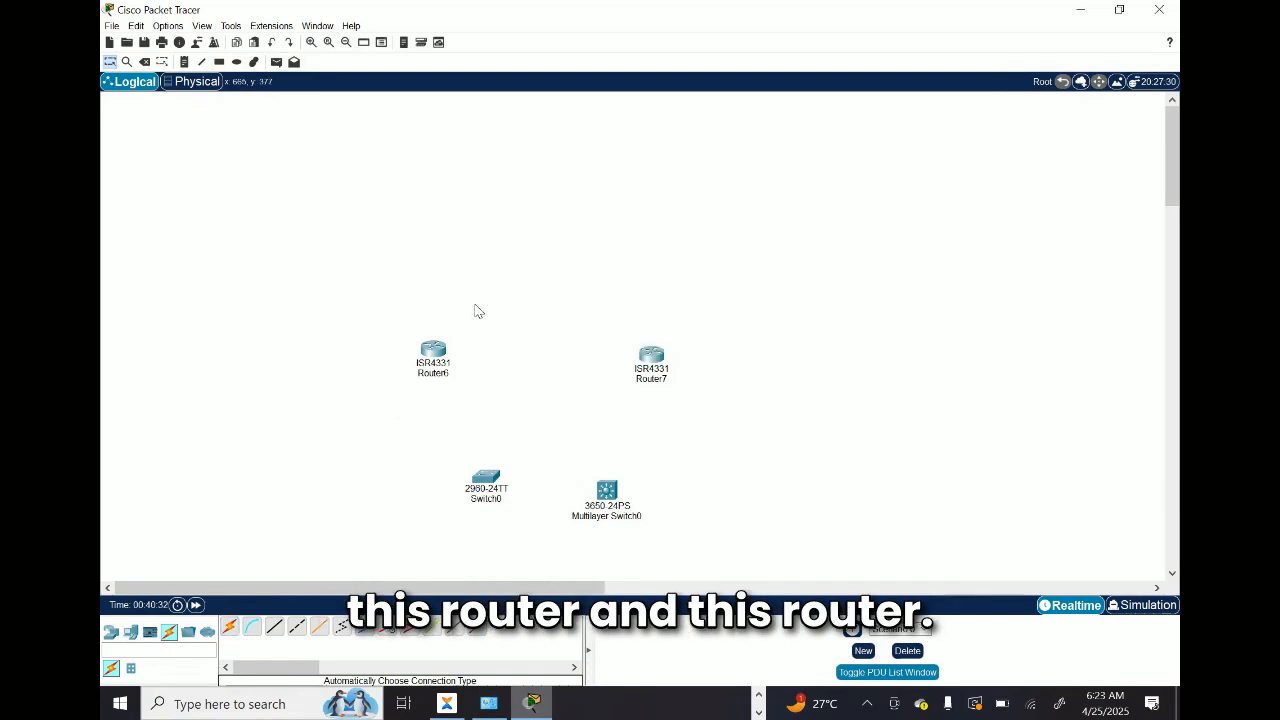
{"action": "left_click_drag", "start_coordinate": [475, 303], "coordinate": [366, 410]}
{"action": "left_click", "coordinate": [513, 342]}
{"action": "left_click_drag", "start_coordinate": [740, 320], "coordinate": [598, 407]}
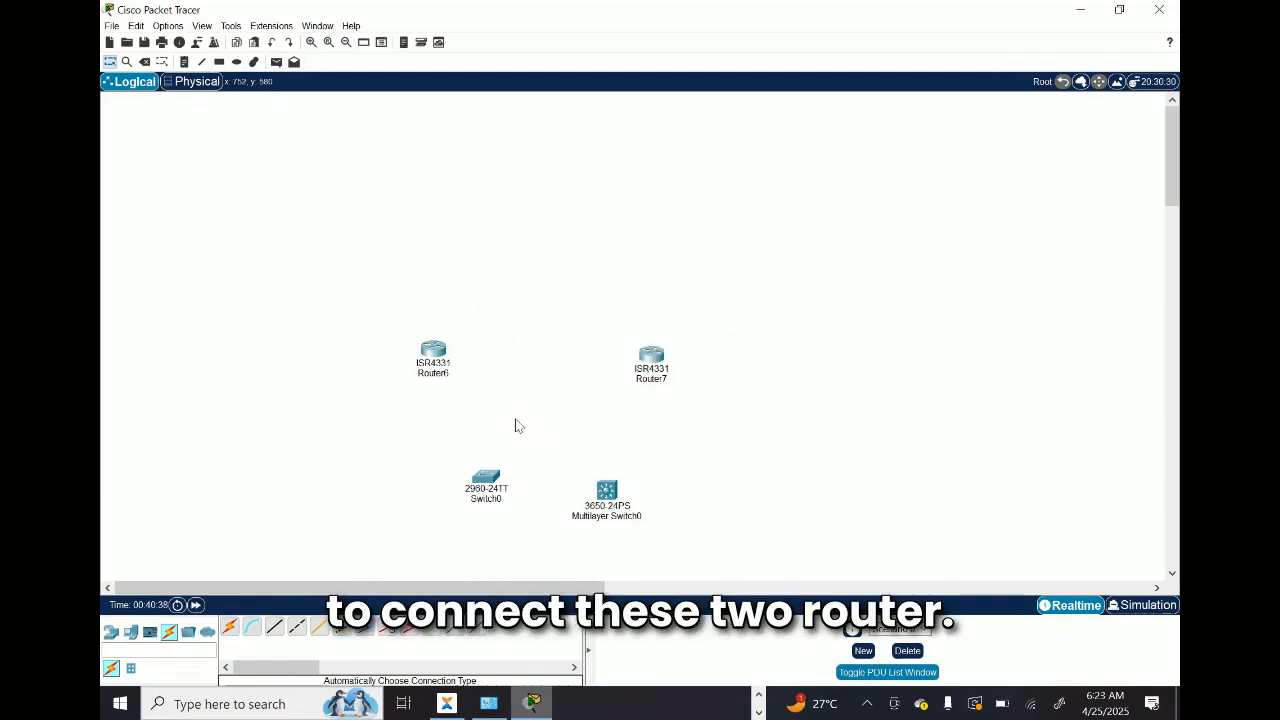
Step: Try to link Router6 to Router7 with an automatically chosen cable
{"action": "left_click", "coordinate": [228, 635]}
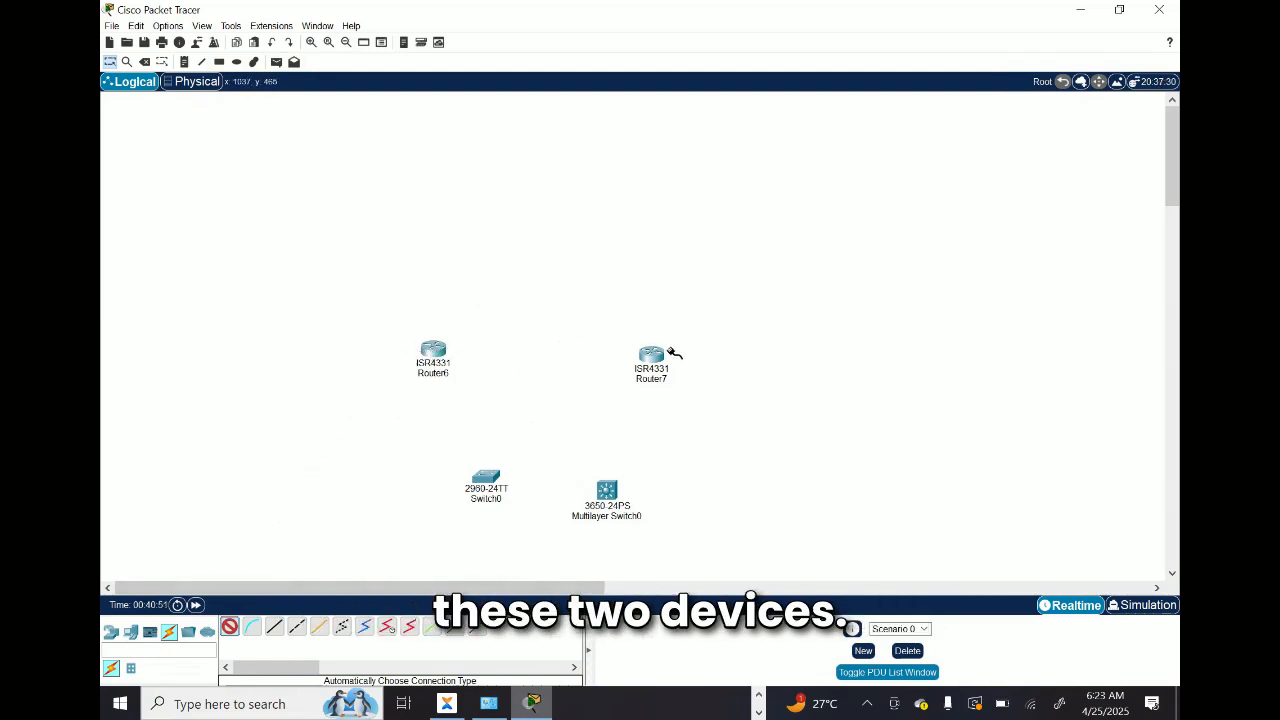
{"action": "left_click", "coordinate": [436, 349]}
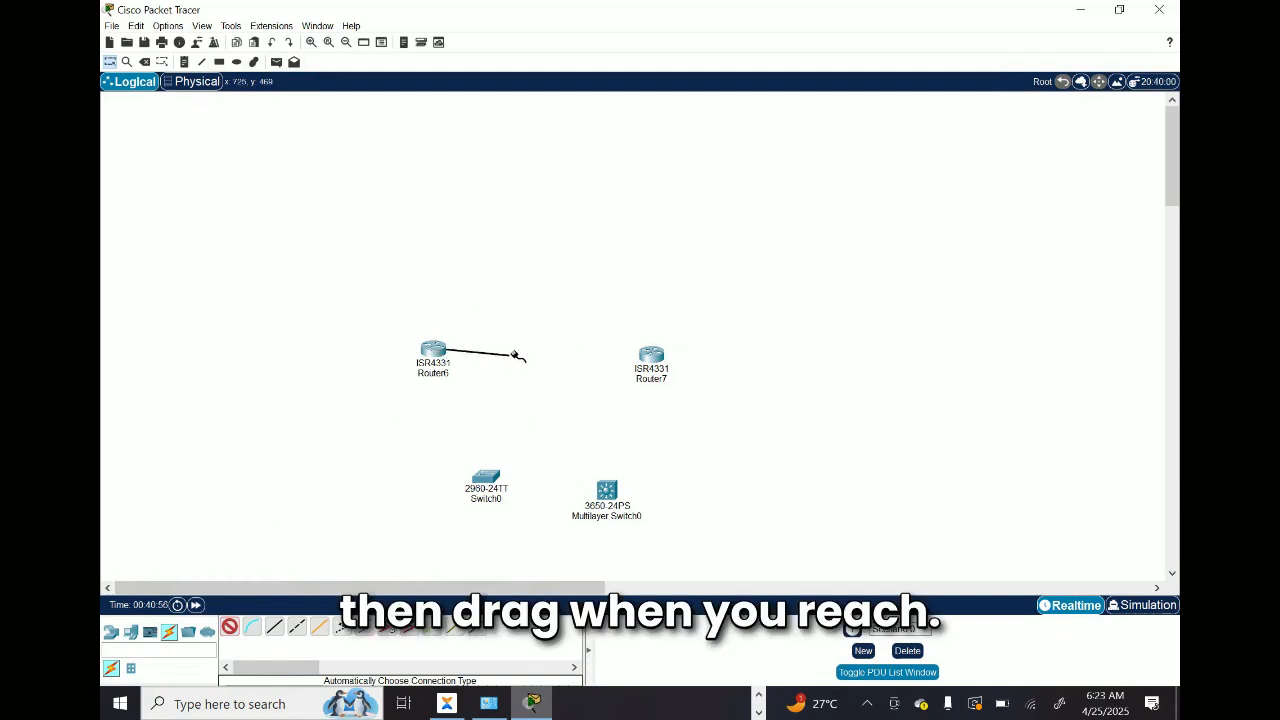
{"action": "left_click", "coordinate": [652, 356]}
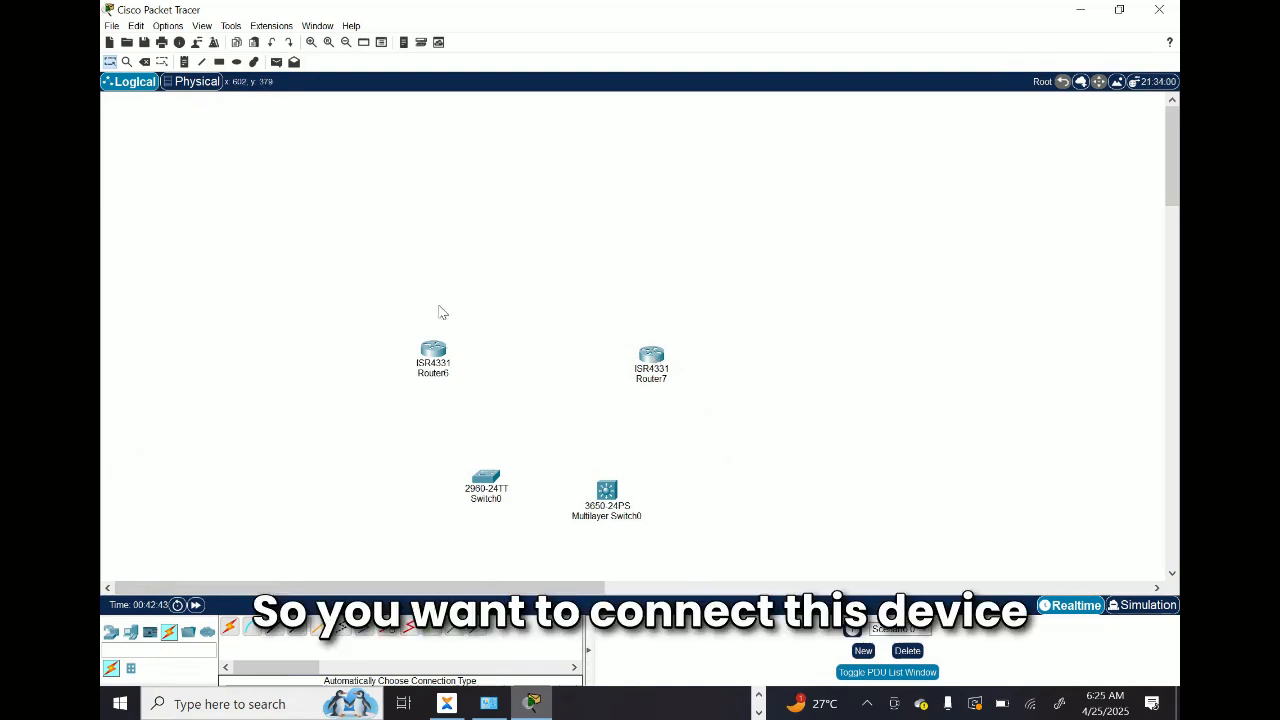
Step: Connect Router6 to Router7 using the automatic connection type
{"action": "left_click_drag", "start_coordinate": [467, 315], "coordinate": [357, 403]}
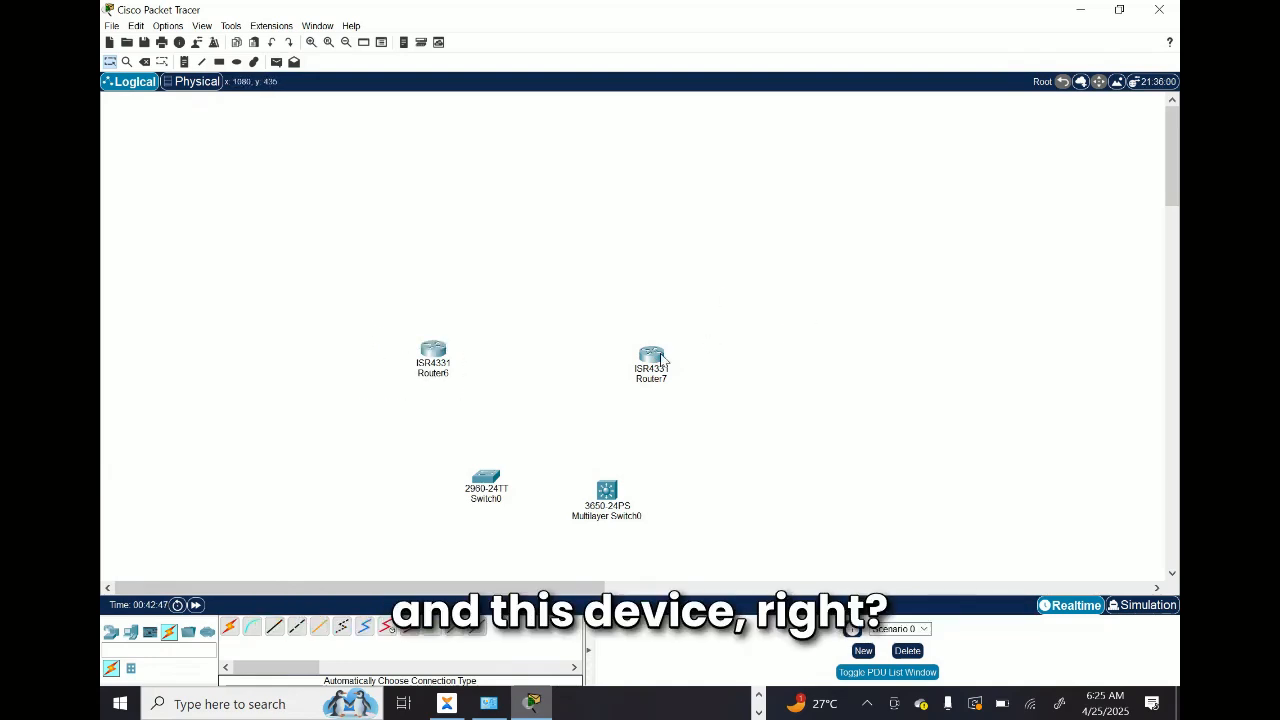
{"action": "left_click_drag", "start_coordinate": [708, 337], "coordinate": [607, 395]}
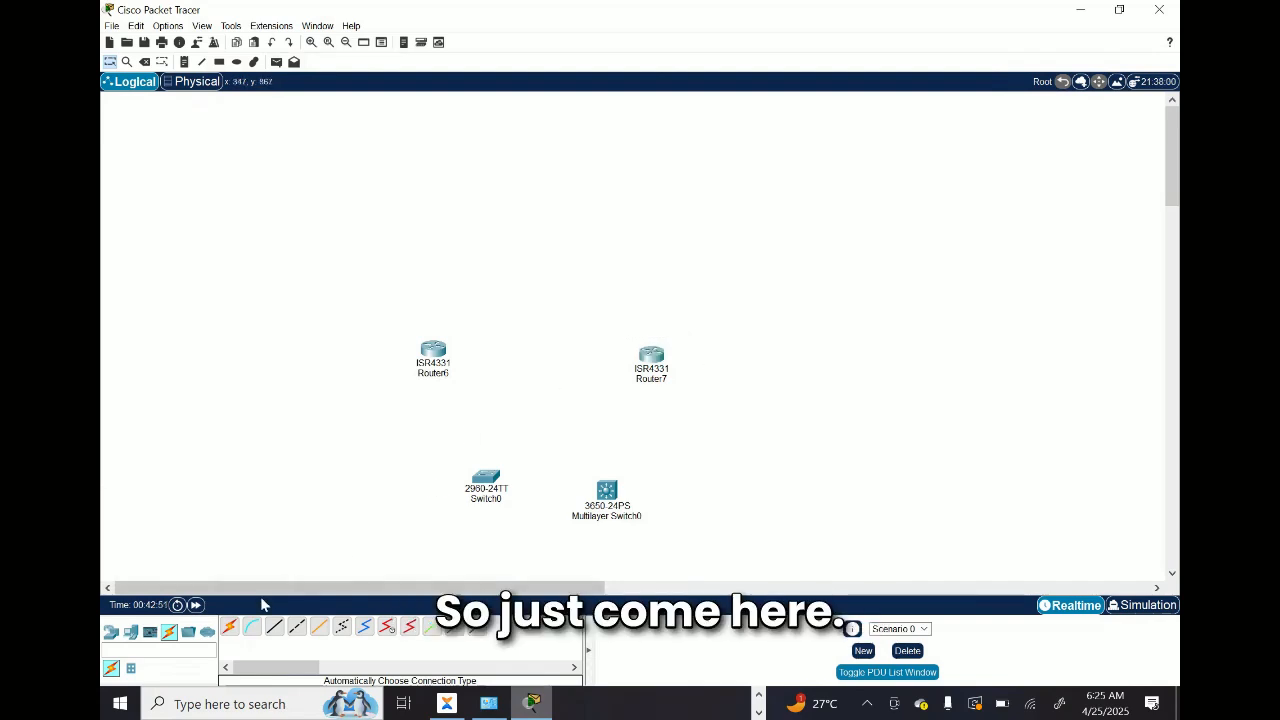
{"action": "left_click", "coordinate": [228, 627]}
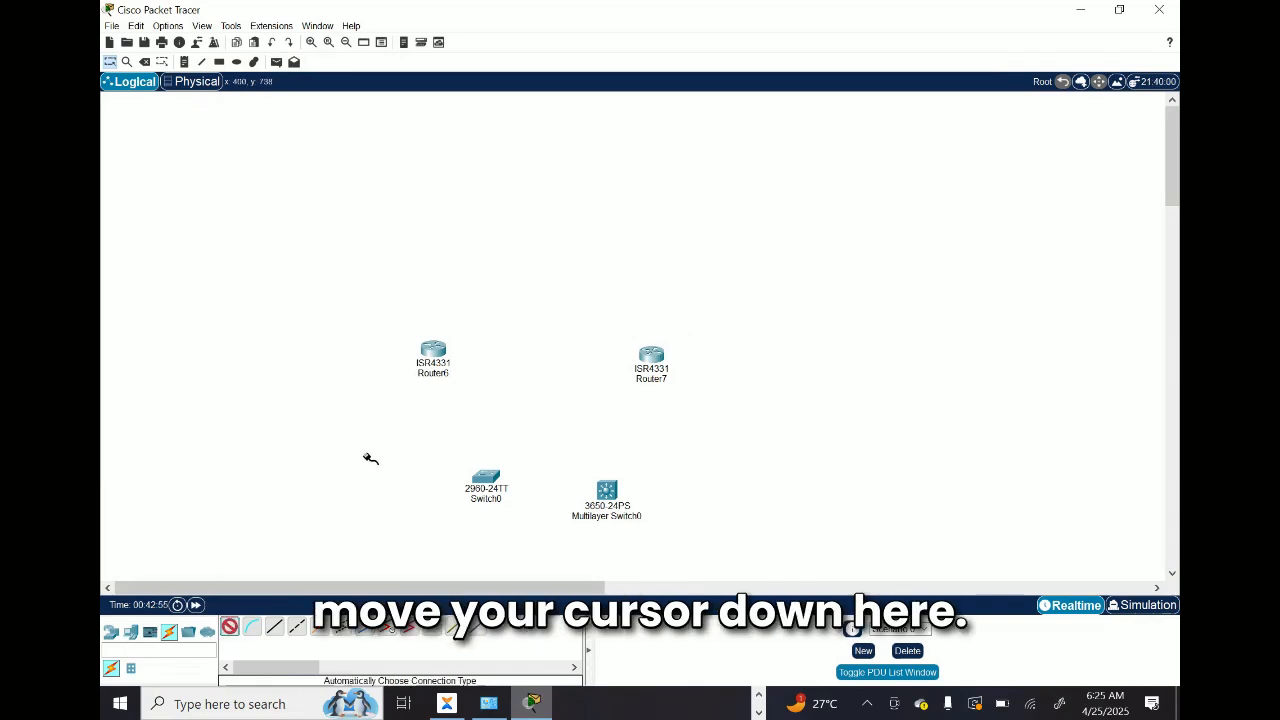
{"action": "left_click", "coordinate": [445, 354]}
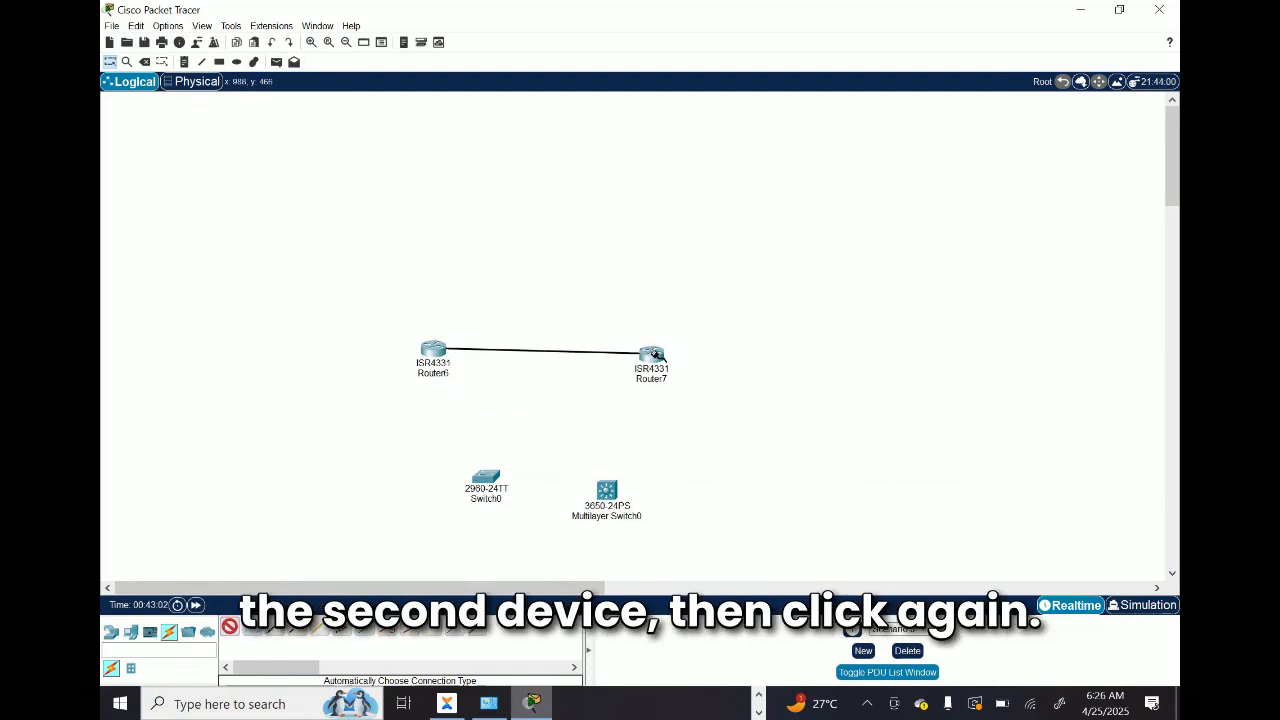
{"action": "left_click", "coordinate": [650, 353]}
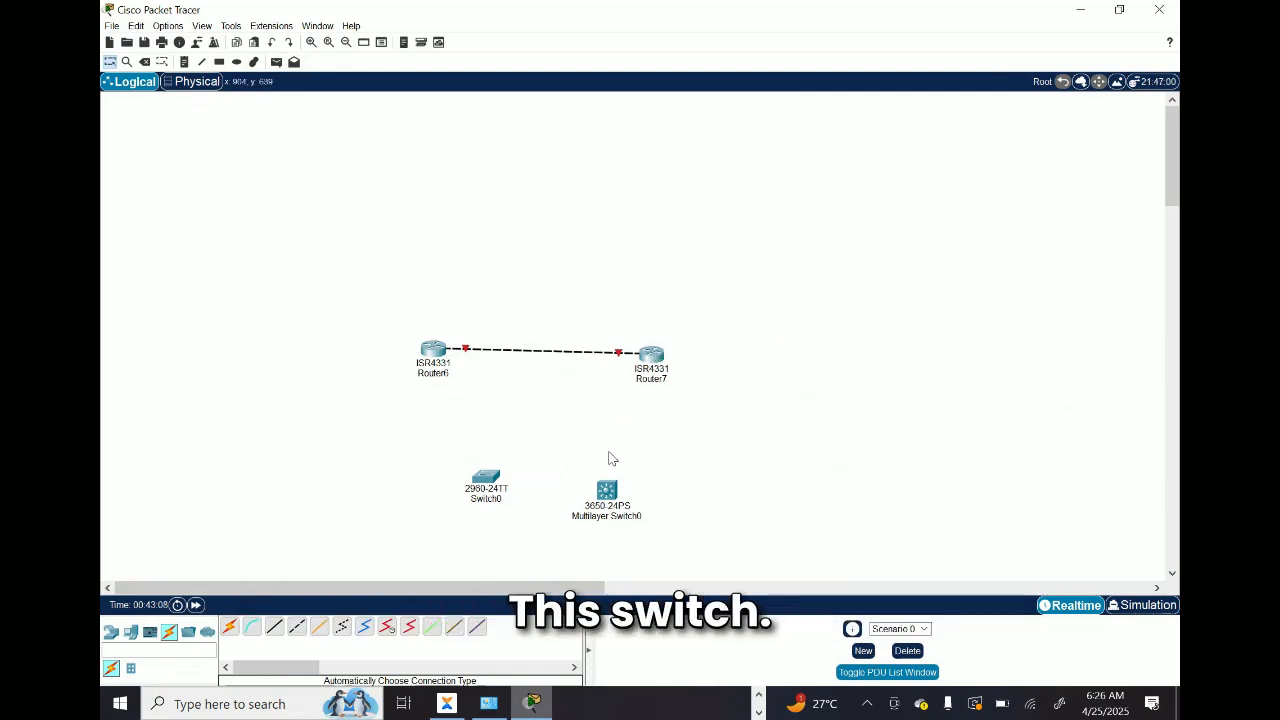
Step: Connect Router7 to Multilayer Switch0 using the automatic connection type
{"action": "left_click", "coordinate": [231, 633]}
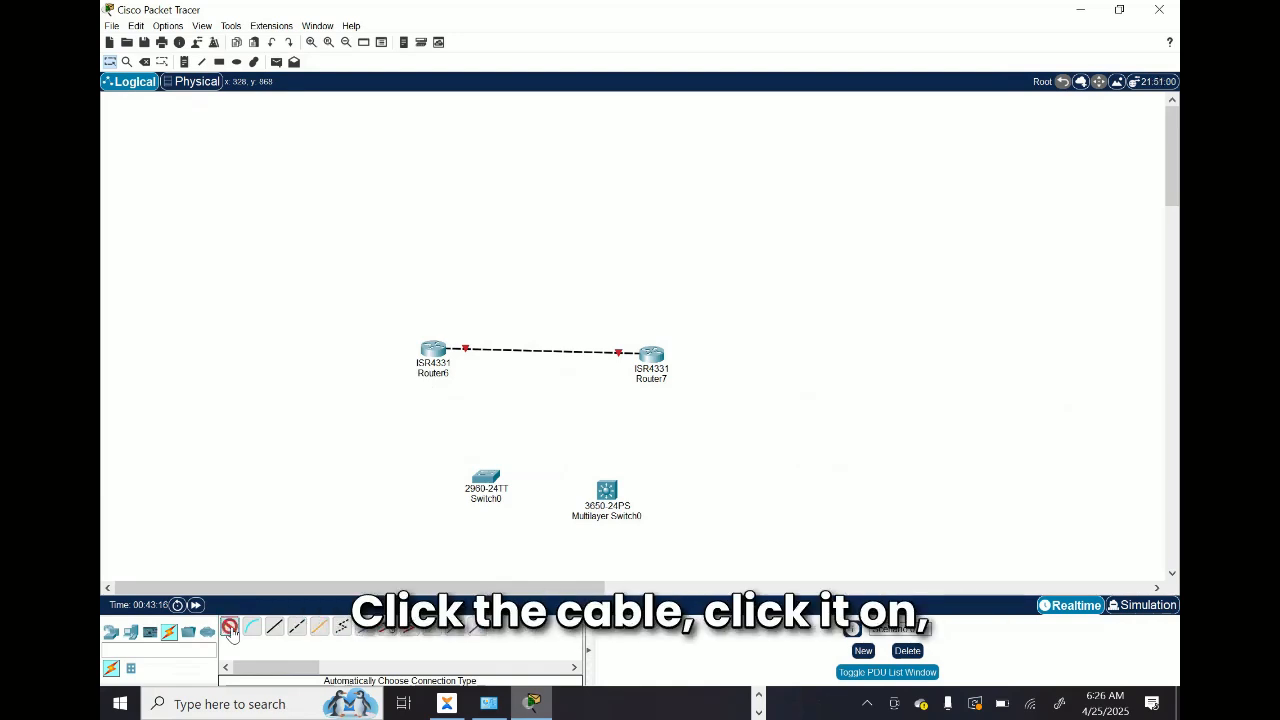
{"action": "left_click", "coordinate": [652, 356]}
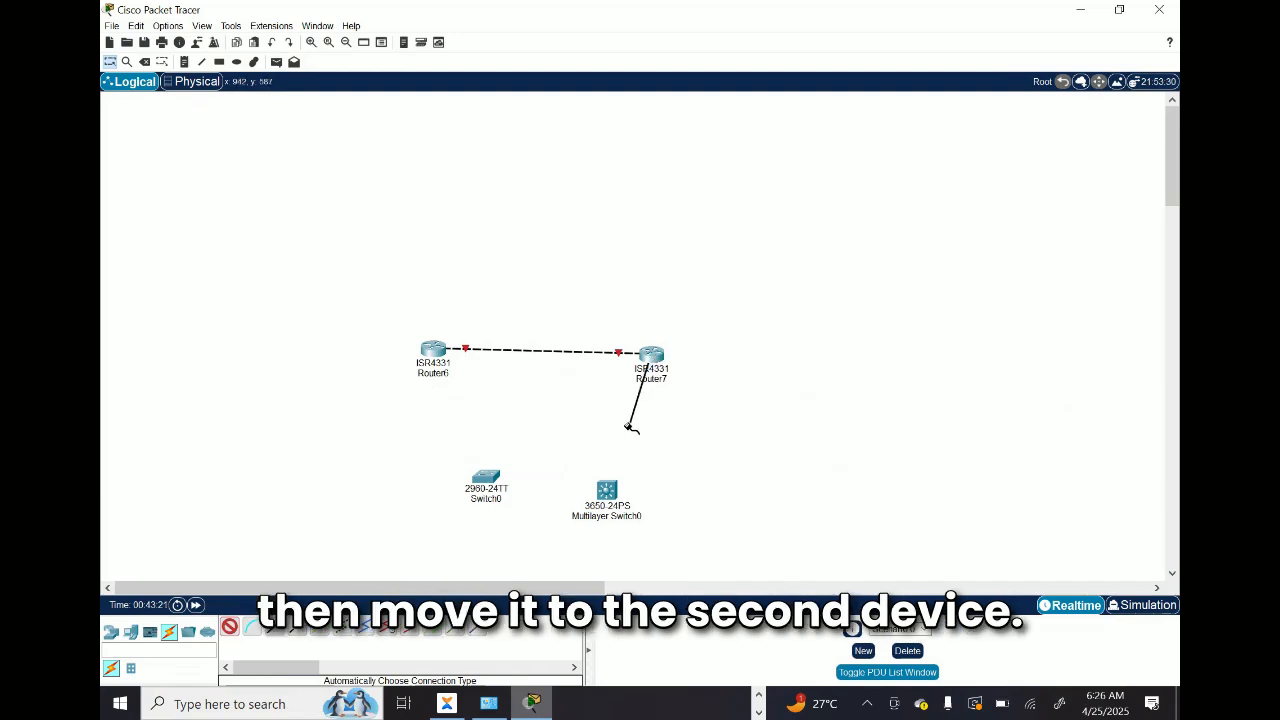
{"action": "left_click", "coordinate": [609, 488]}
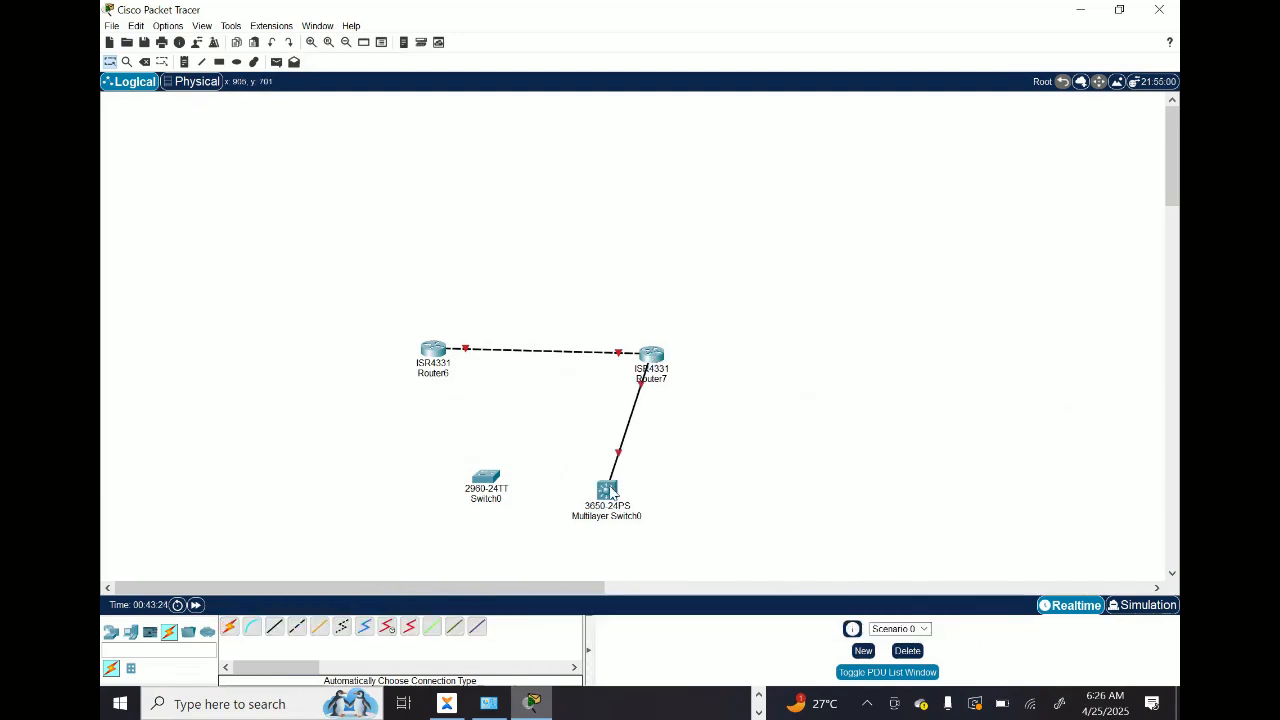
Step: Connect Switch0 to Multilayer Switch0 using the automatic connection type, and move Switch0 farther left, away from the multilayer switch
{"action": "left_click", "coordinate": [229, 630]}
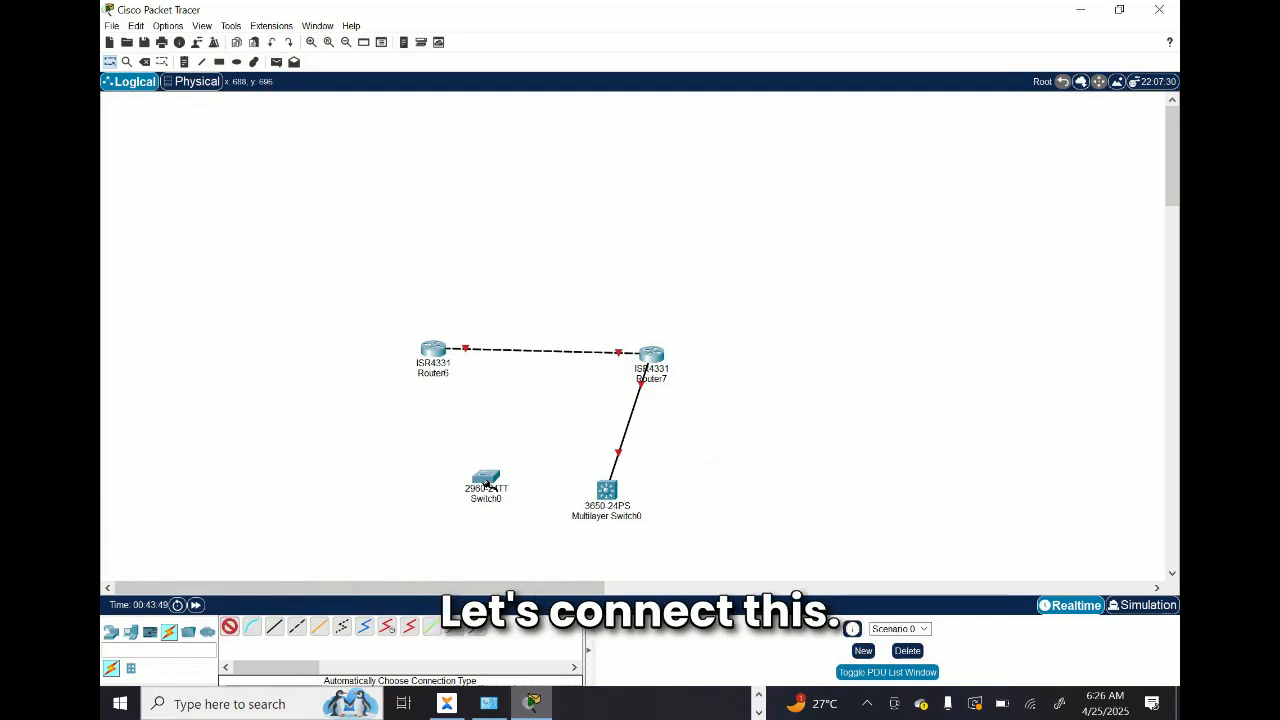
{"action": "left_click", "coordinate": [487, 483]}
{"action": "left_click", "coordinate": [608, 490]}
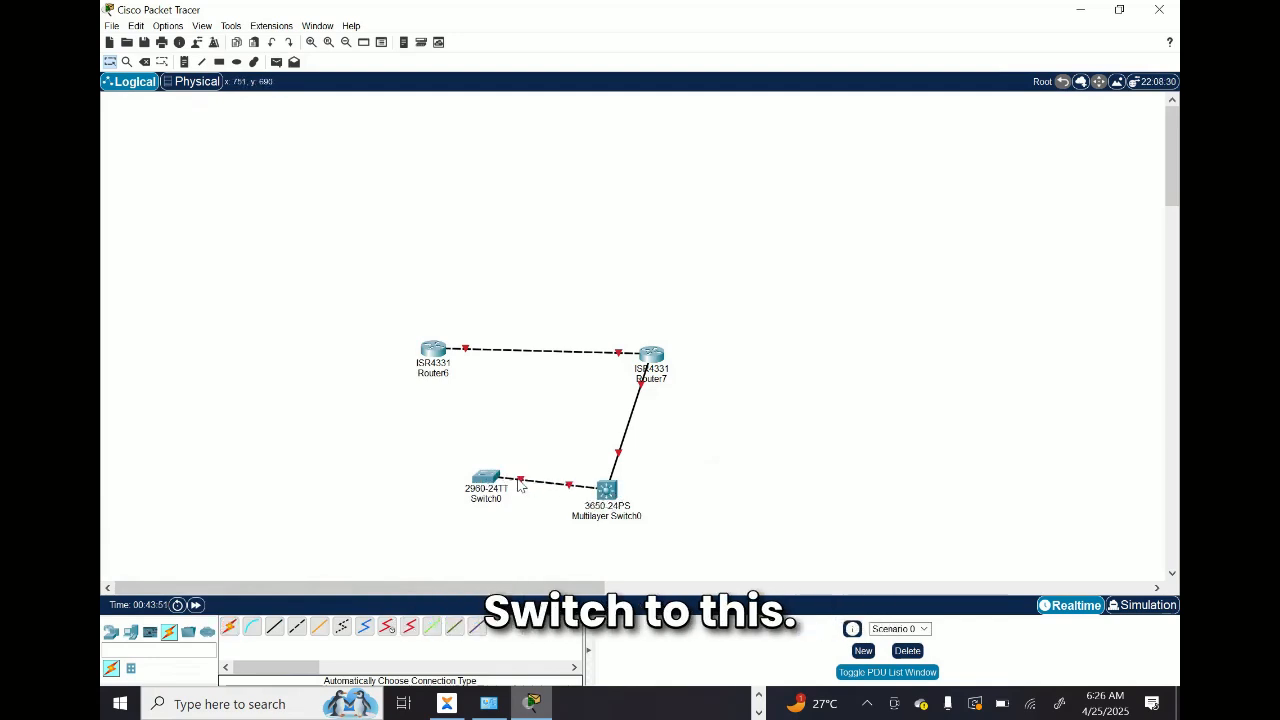
{"action": "left_click_drag", "start_coordinate": [488, 478], "coordinate": [340, 487]}
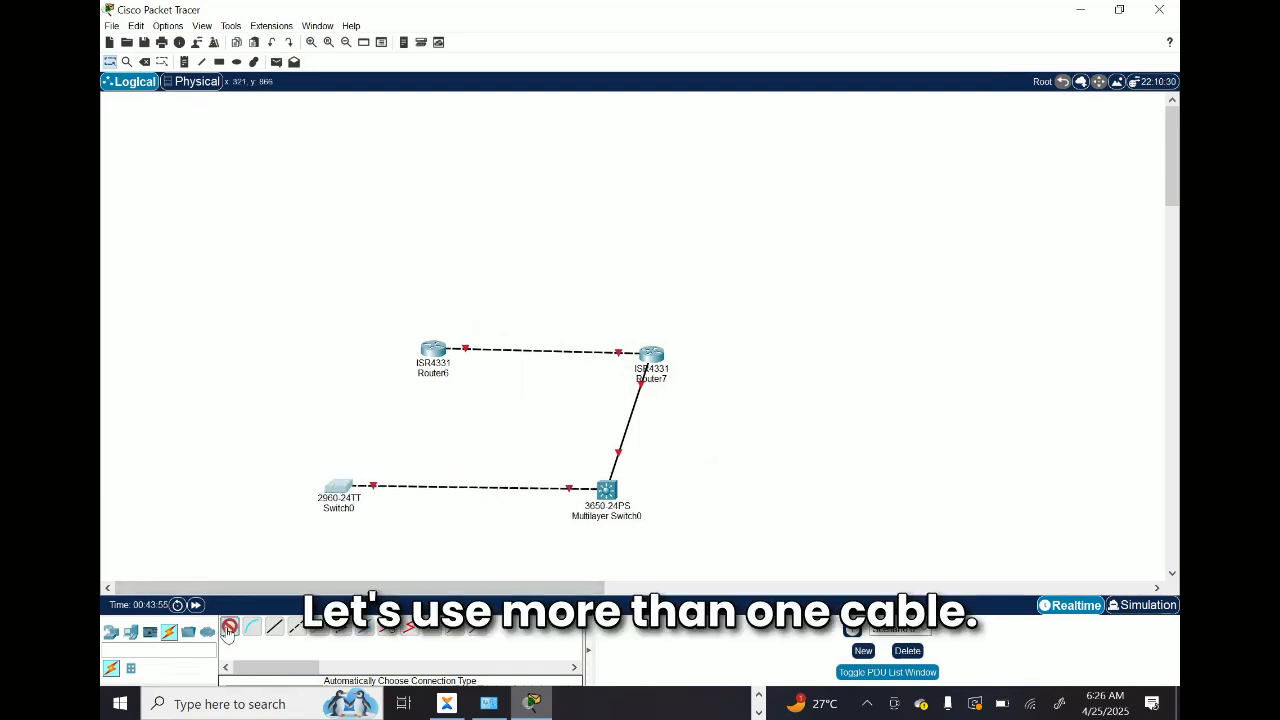
Step: Add two more automatically chosen cables between Switch0 and Multilayer Switch0
{"action": "left_click", "coordinate": [341, 486]}
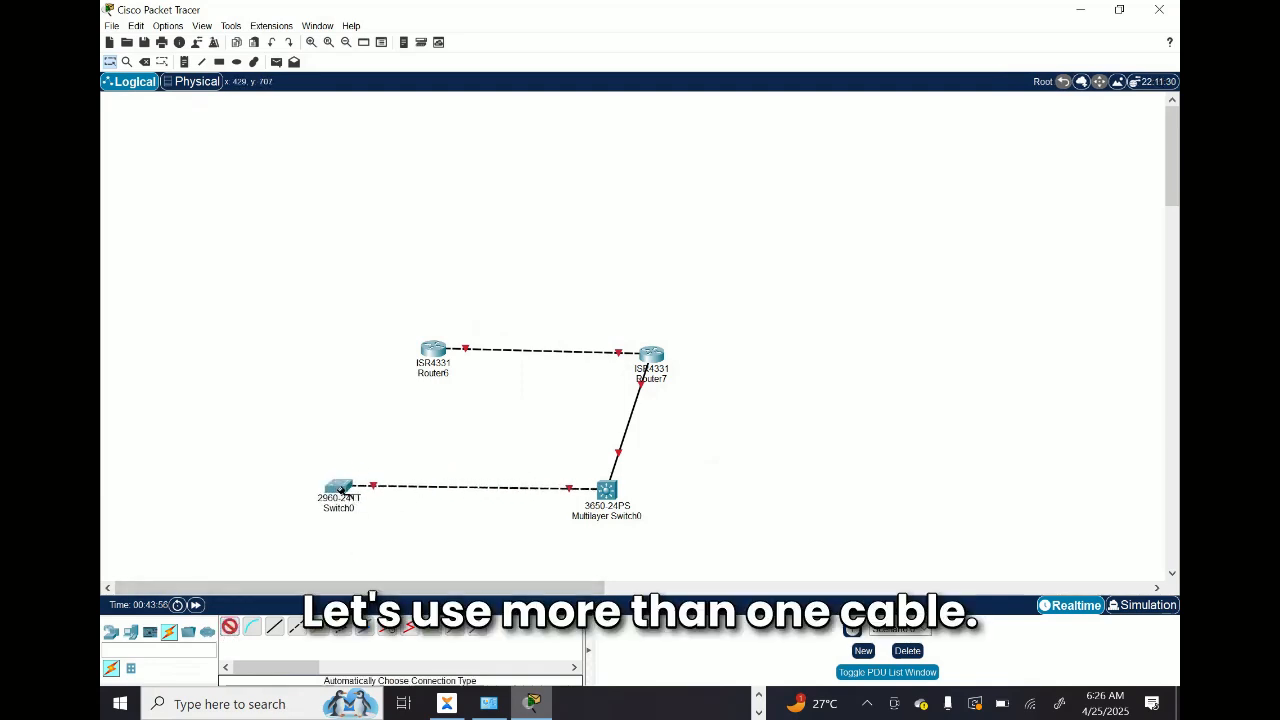
{"action": "left_click", "coordinate": [608, 490]}
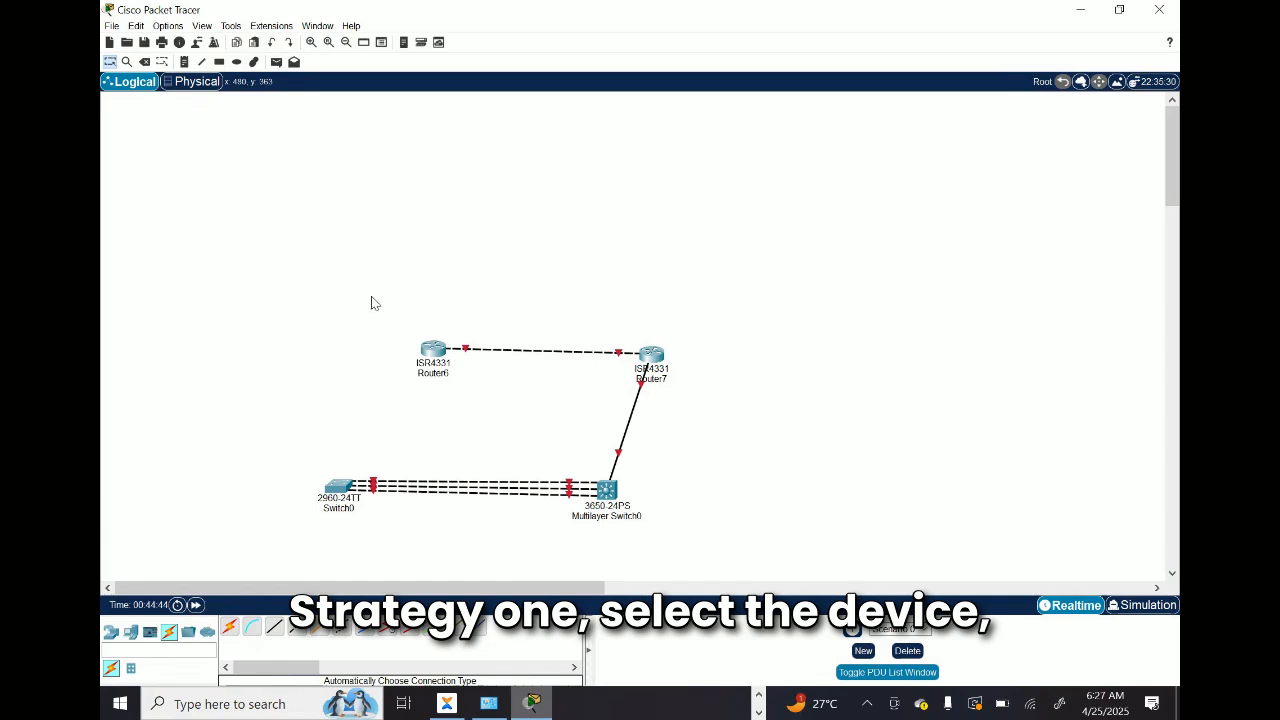
Step: Practise area selection by enclosing Router6, clearing the selection, and enclosing all four devices
{"action": "left_click", "coordinate": [435, 355]}
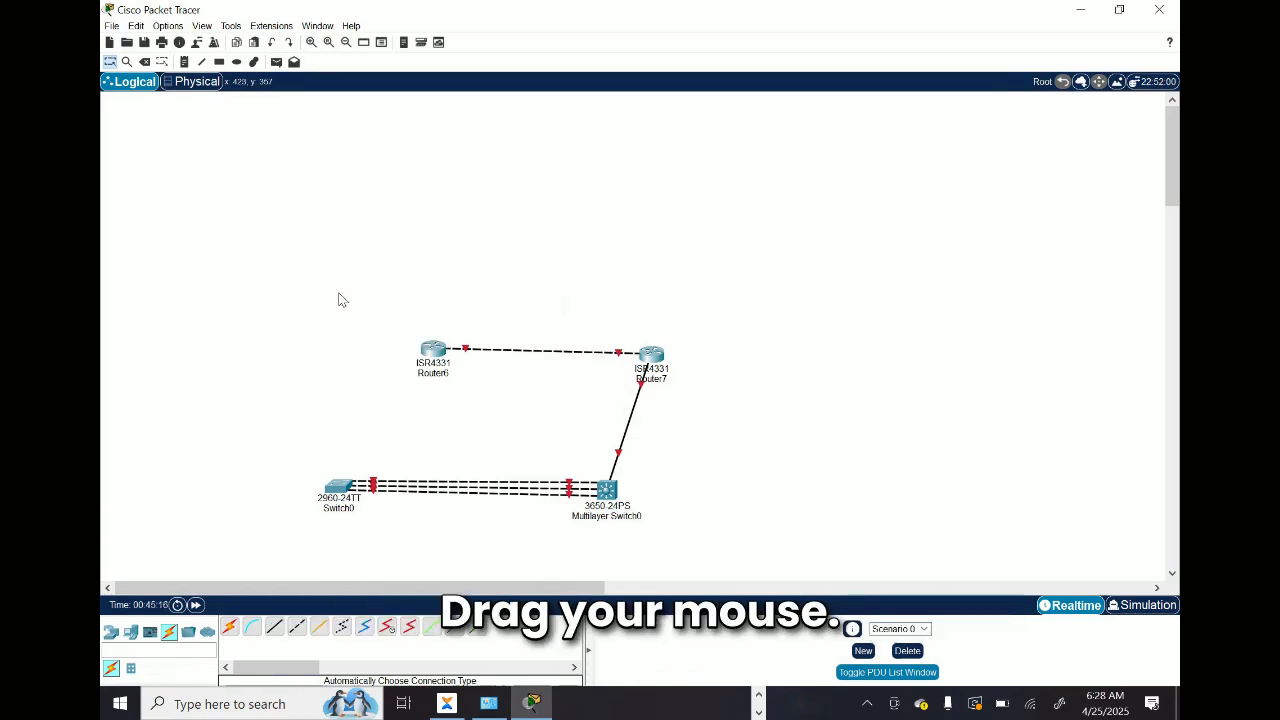
{"action": "left_click_drag", "start_coordinate": [339, 293], "coordinate": [475, 387]}
{"action": "left_click", "coordinate": [351, 259]}
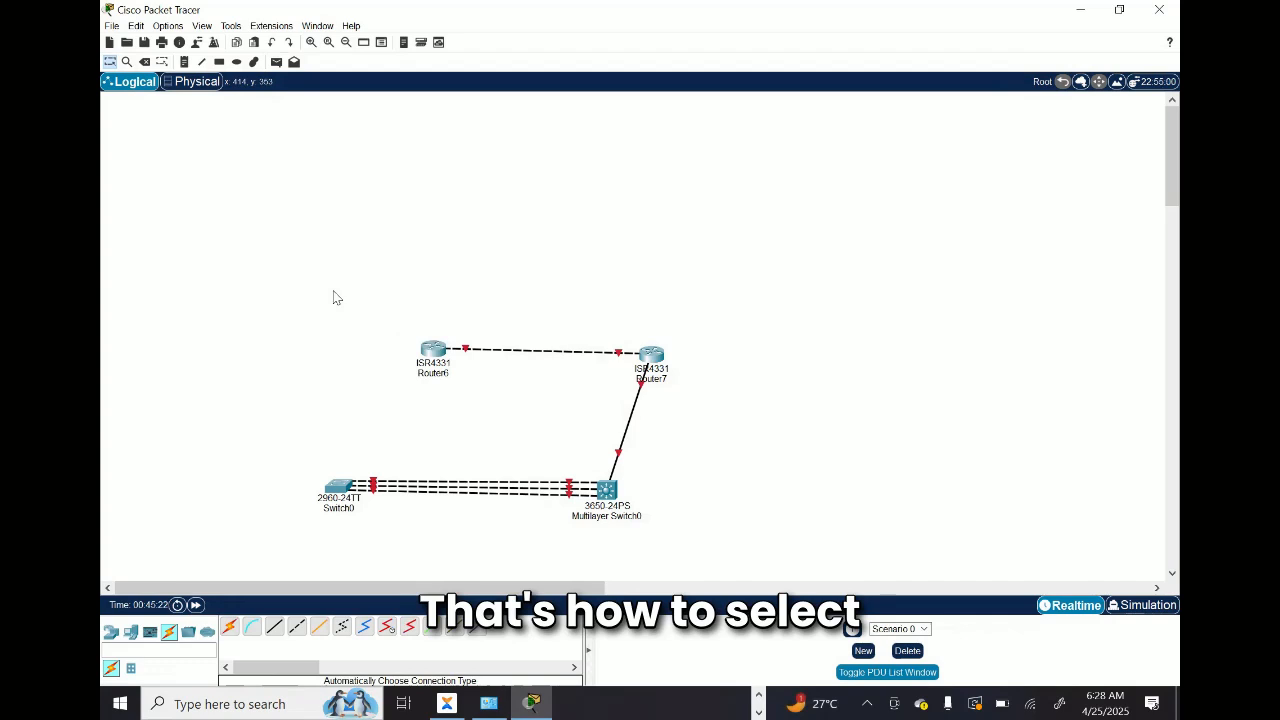
{"action": "left_click_drag", "start_coordinate": [366, 290], "coordinate": [485, 388]}
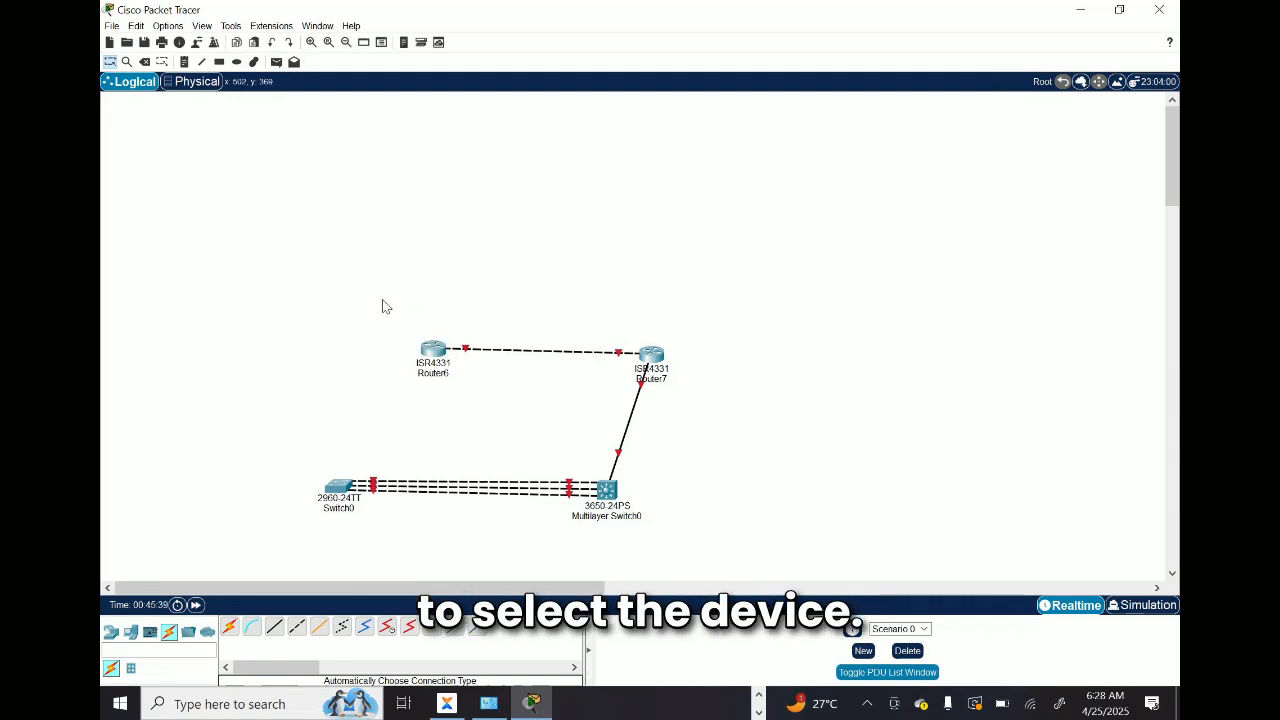
{"action": "left_click_drag", "start_coordinate": [384, 304], "coordinate": [483, 400]}
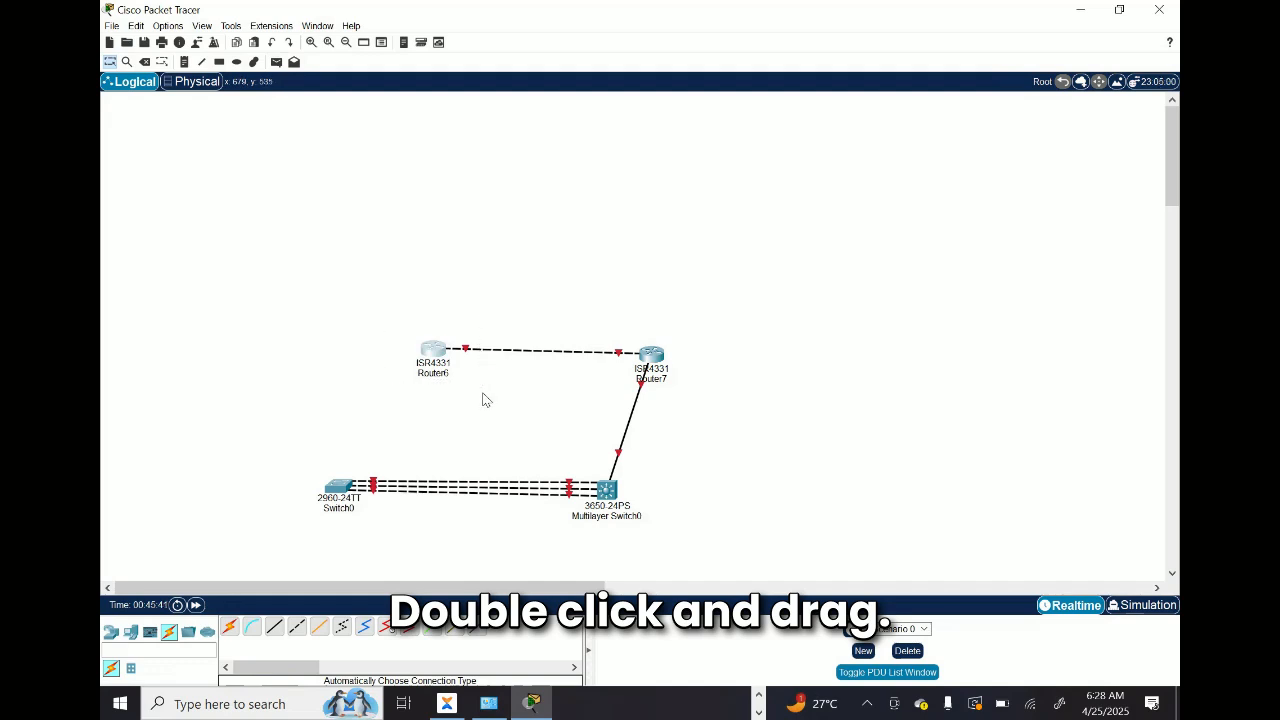
{"action": "left_click", "coordinate": [767, 344]}
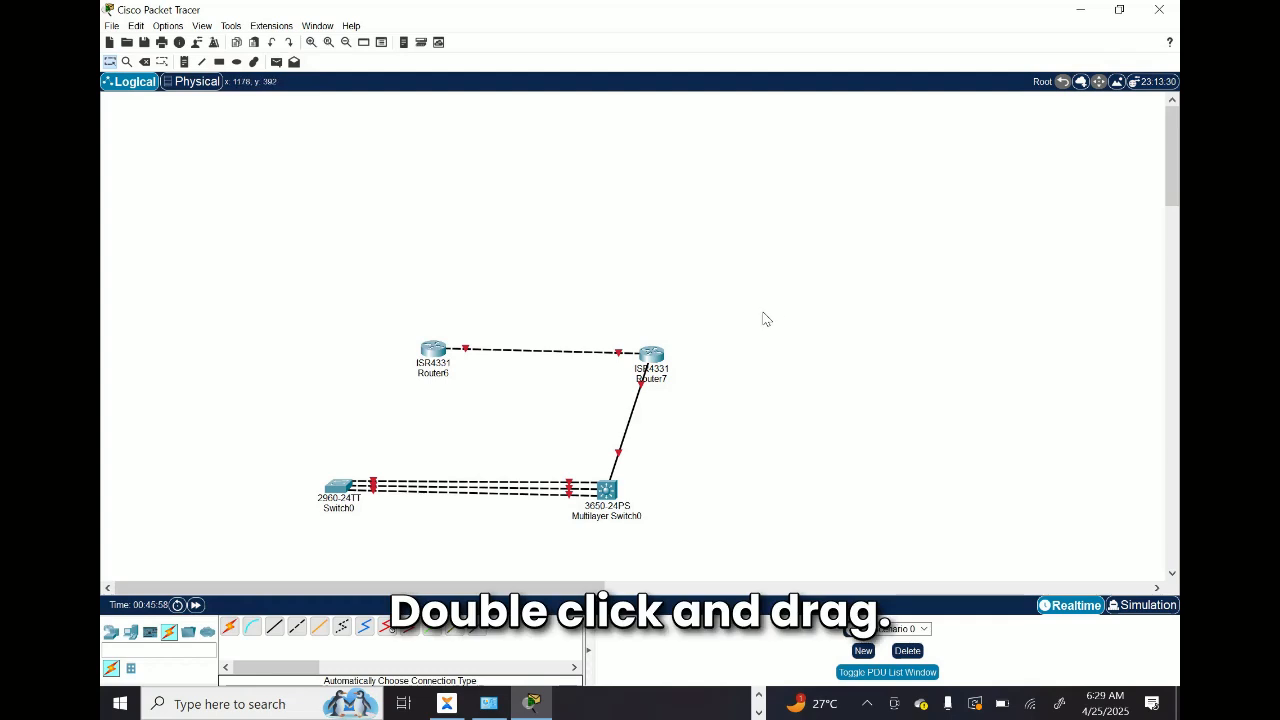
{"action": "left_click_drag", "start_coordinate": [764, 313], "coordinate": [200, 525]}
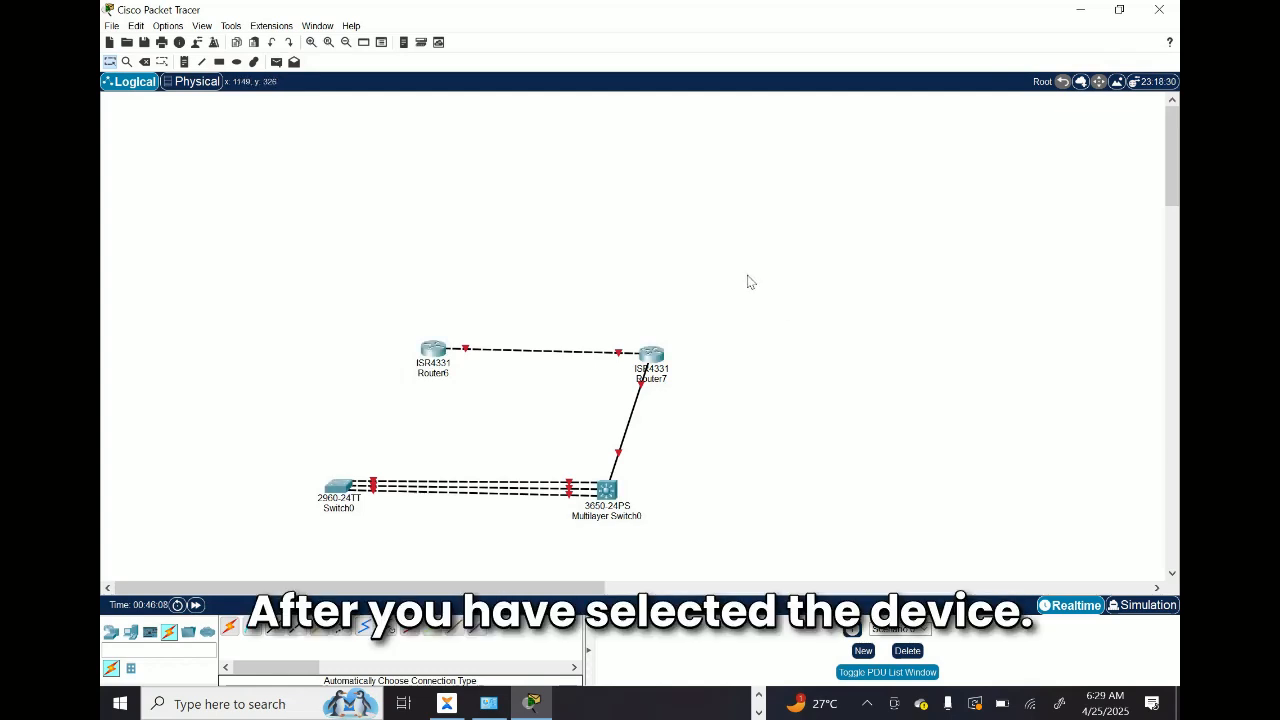
Step: Select Router6 with a selection box and delete it
{"action": "left_click_drag", "start_coordinate": [329, 275], "coordinate": [476, 387]}
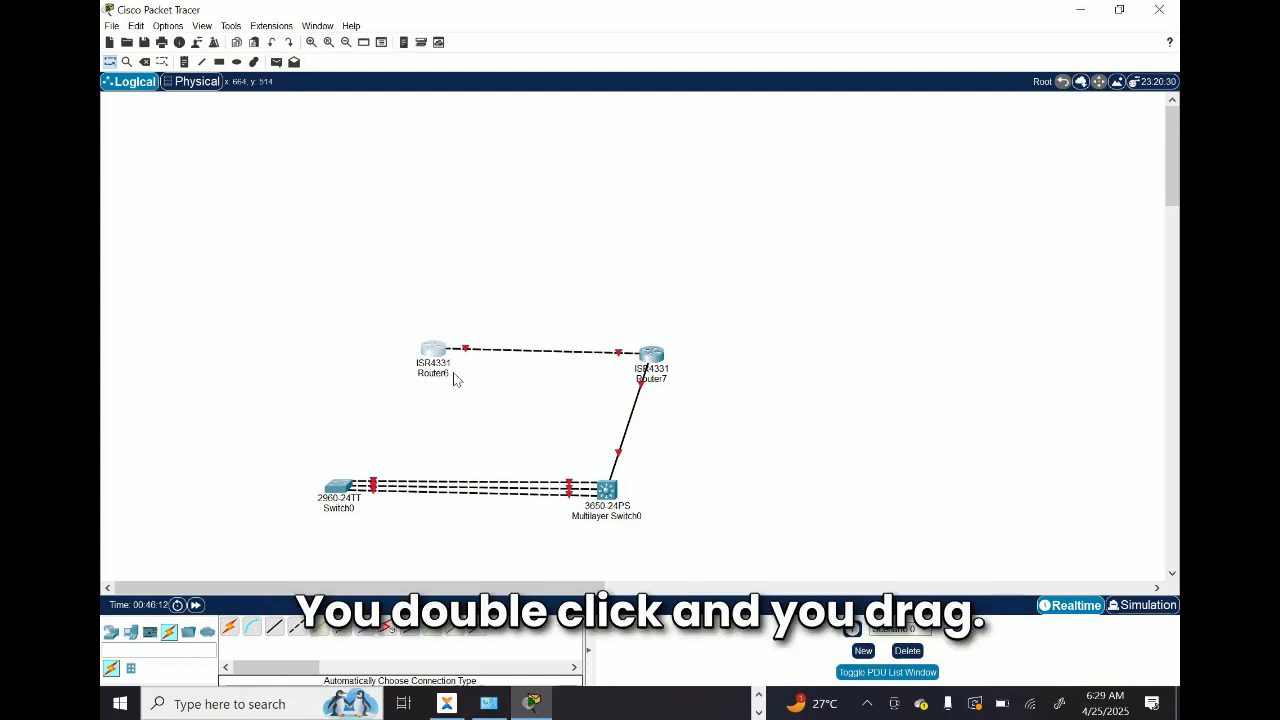
{"action": "left_click_drag", "start_coordinate": [299, 307], "coordinate": [512, 402]}
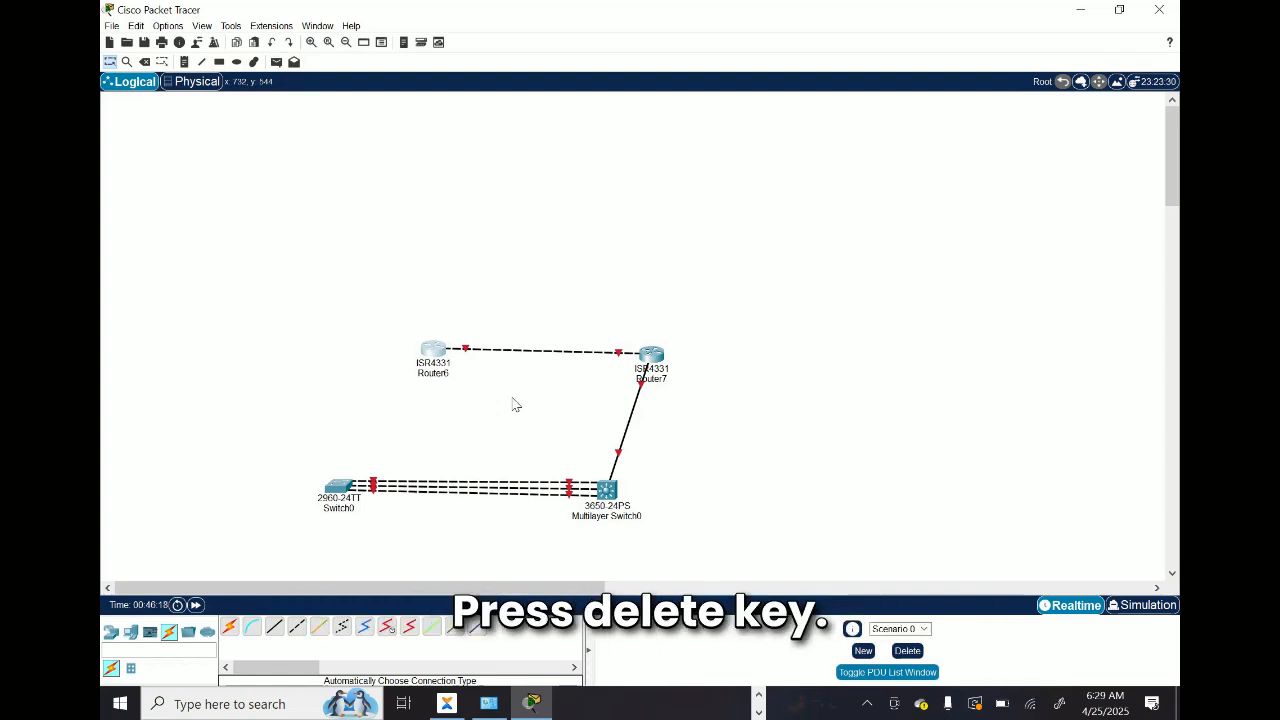
{"action": "key", "text": "Delete"}
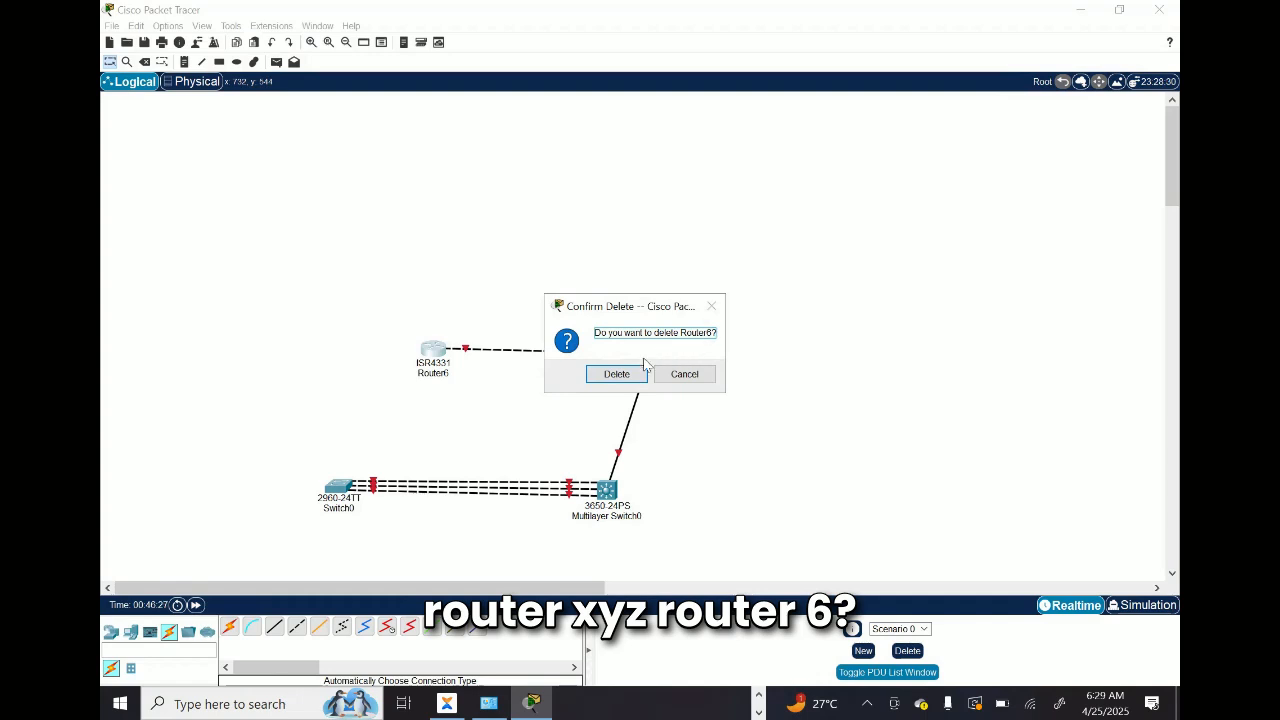
{"action": "left_click", "coordinate": [609, 374]}
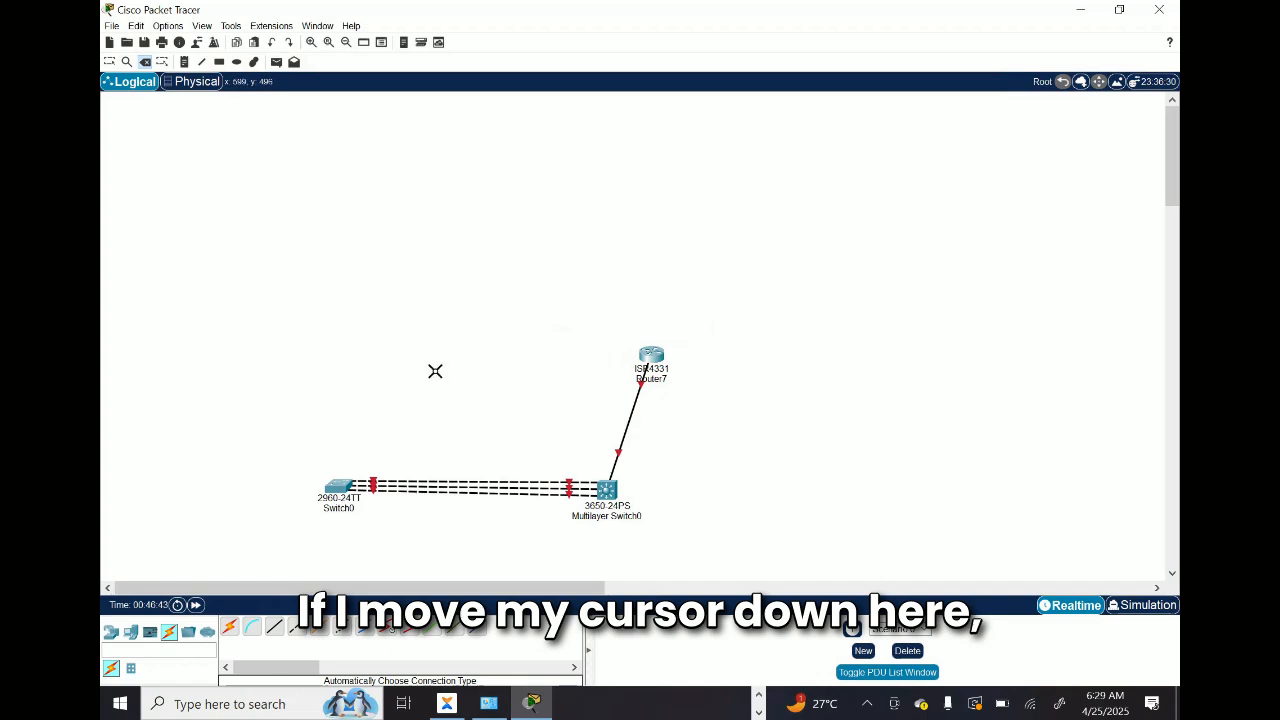
Step: Start deleting Switch0, cancel that deletion, and undo the deletion of Router6
{"action": "mouse_move", "coordinate": [338, 488]}
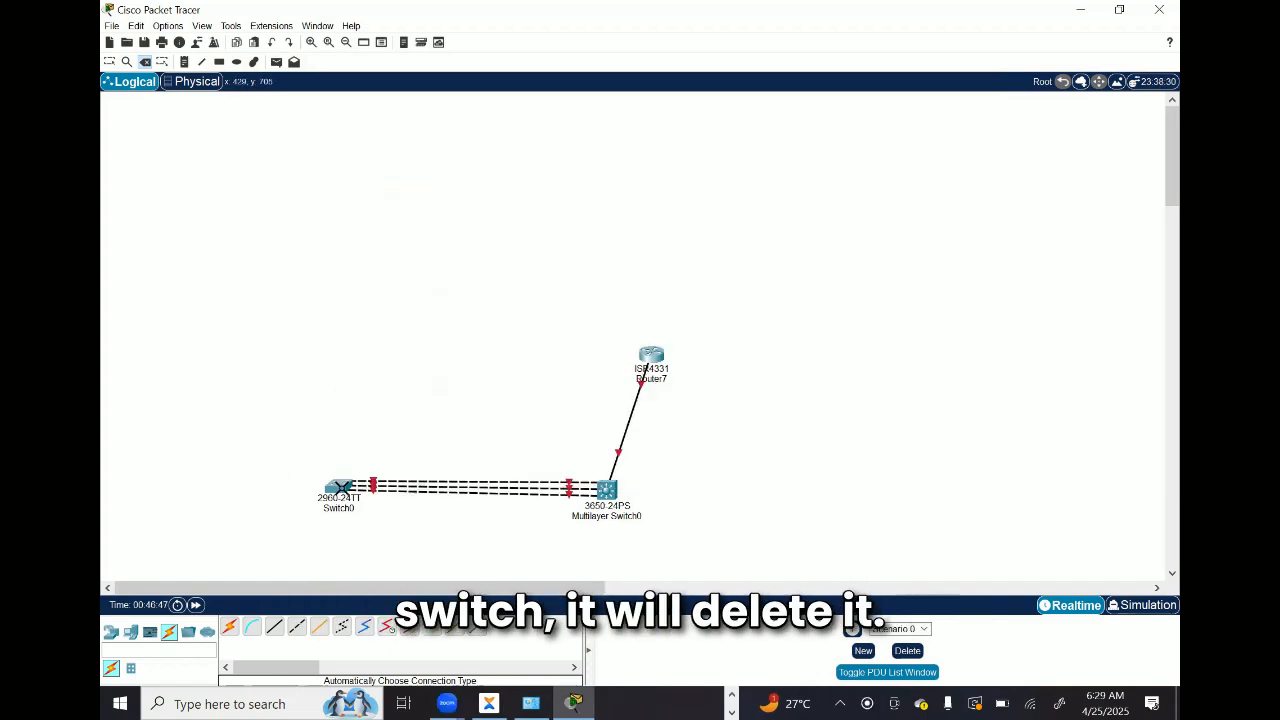
{"action": "left_click", "coordinate": [342, 494]}
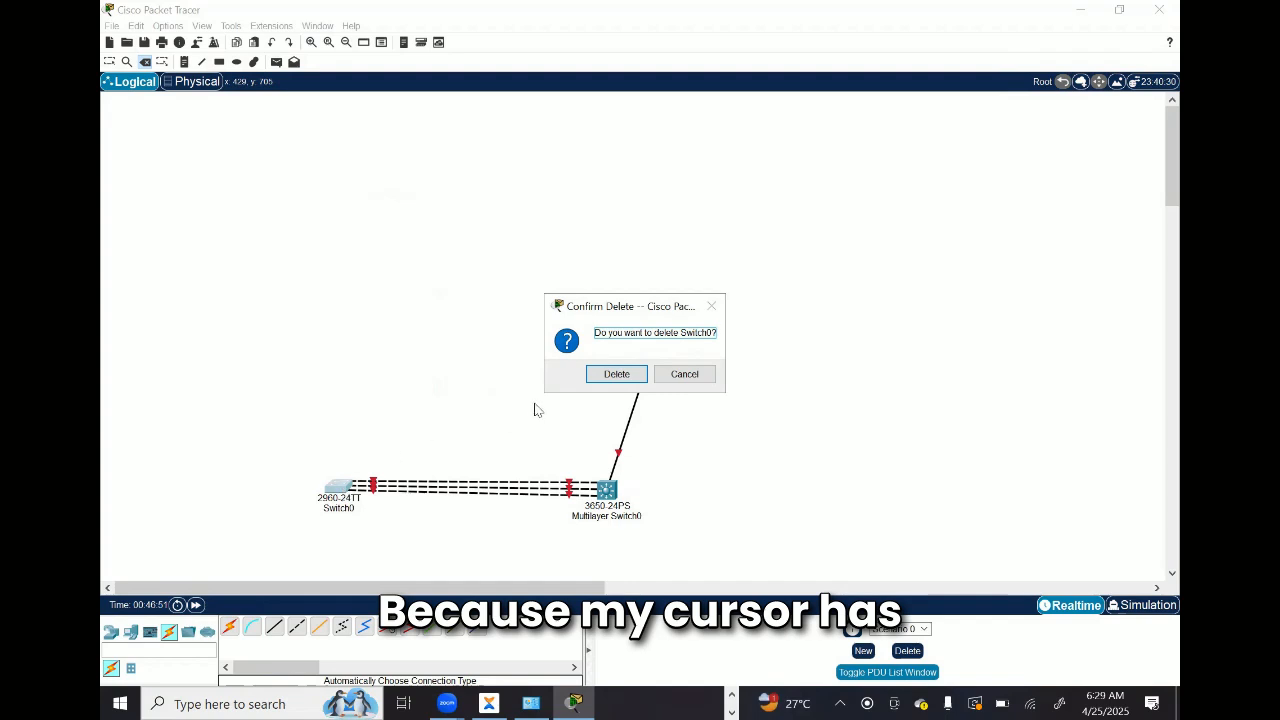
{"action": "left_click", "coordinate": [685, 374]}
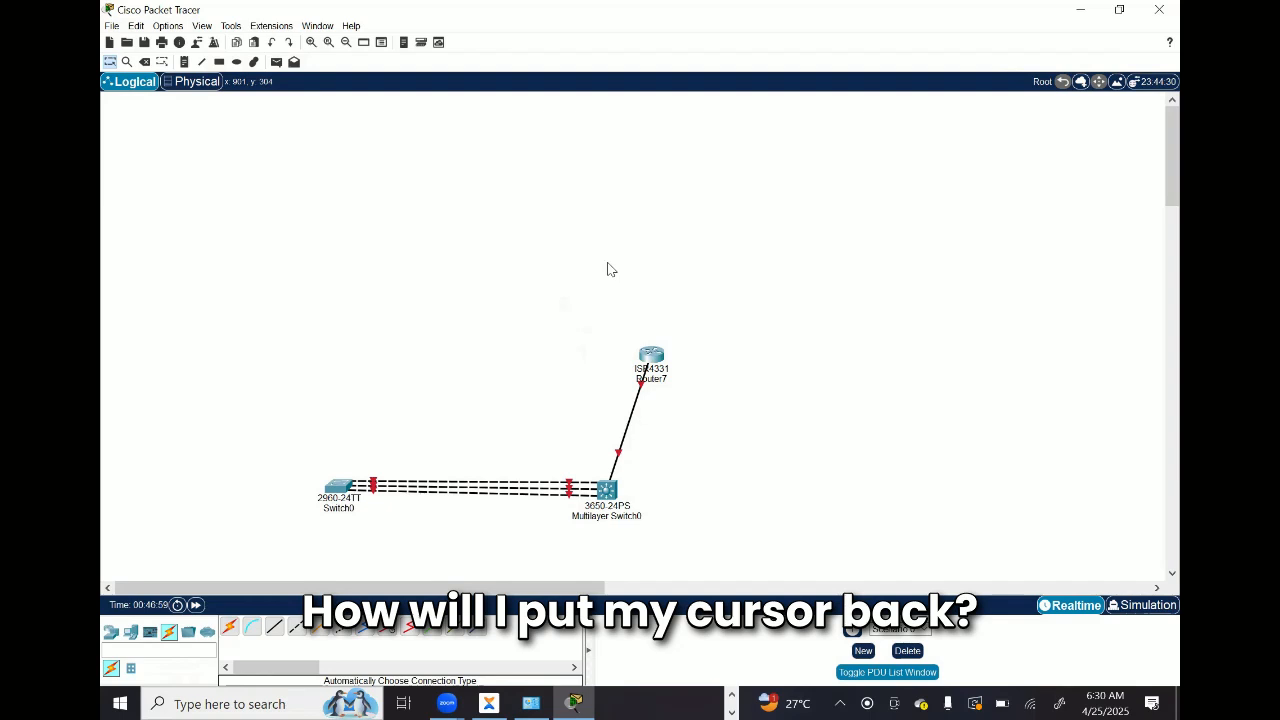
{"action": "key", "text": "ctrl+z"}
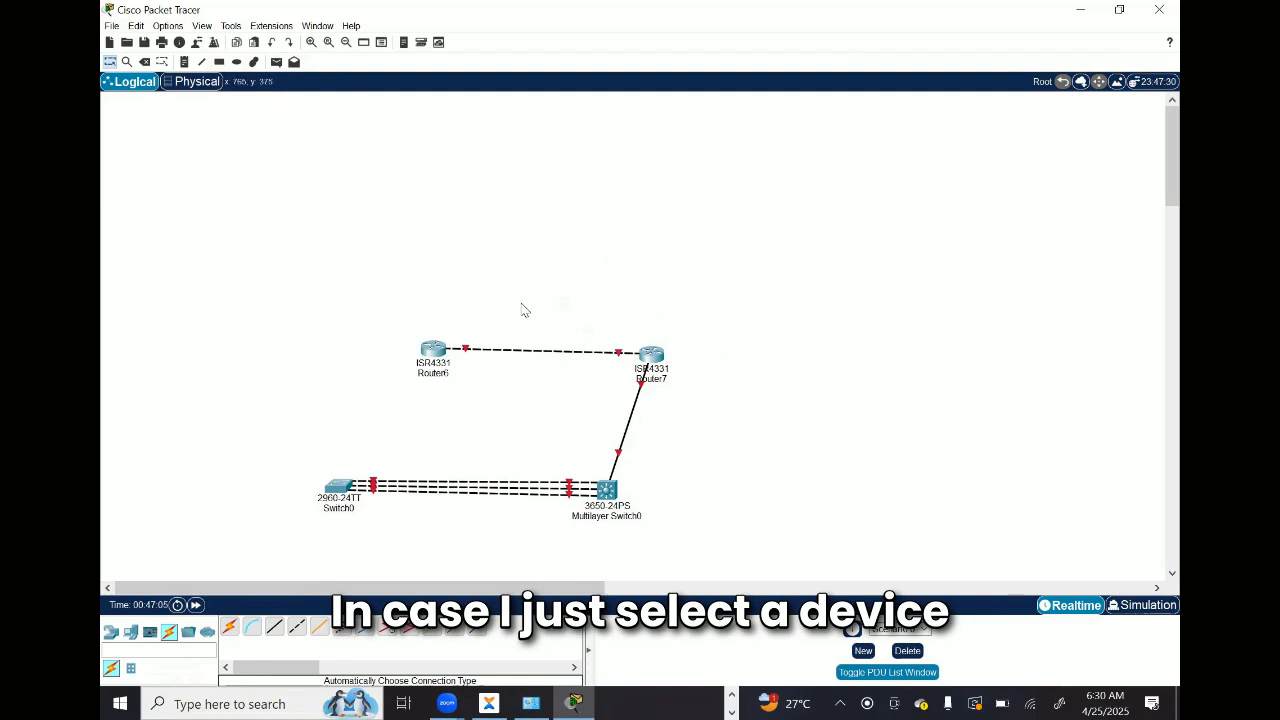
Step: Box-select and delete Router6 once more, leave delete mode, and undo the deletion
{"action": "left_click_drag", "start_coordinate": [388, 310], "coordinate": [504, 366]}
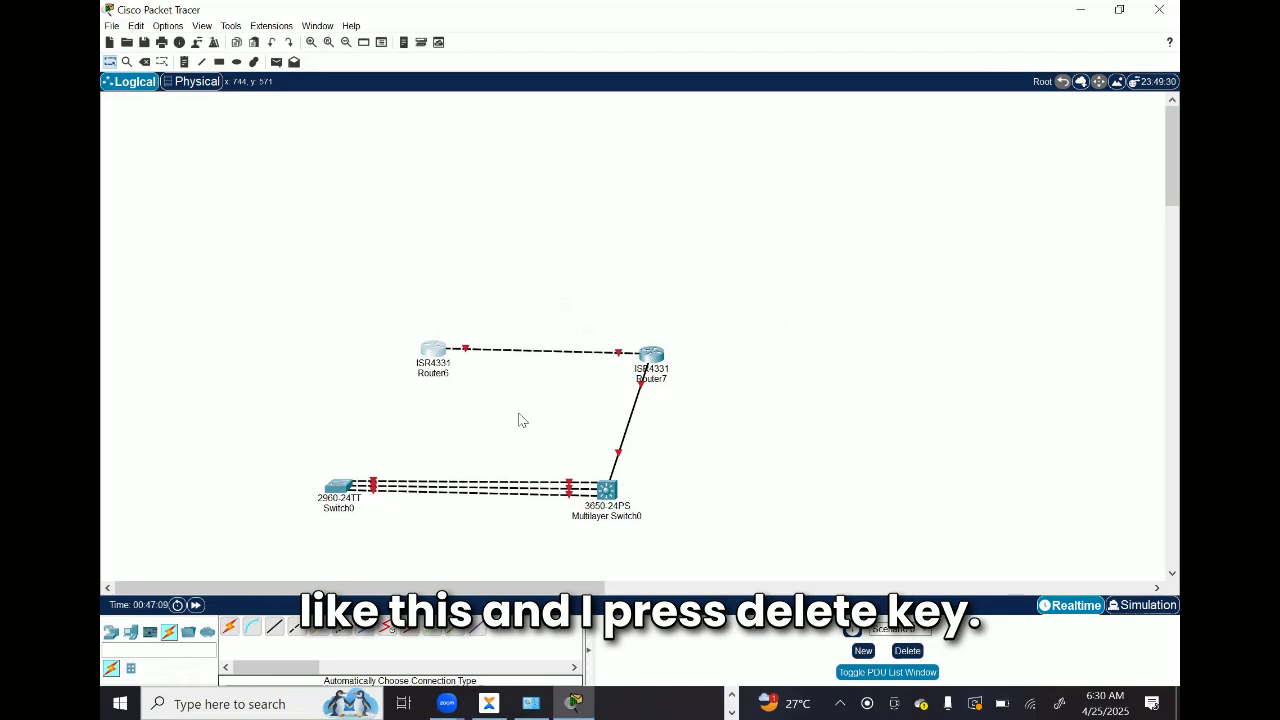
{"action": "key", "text": "Delete"}
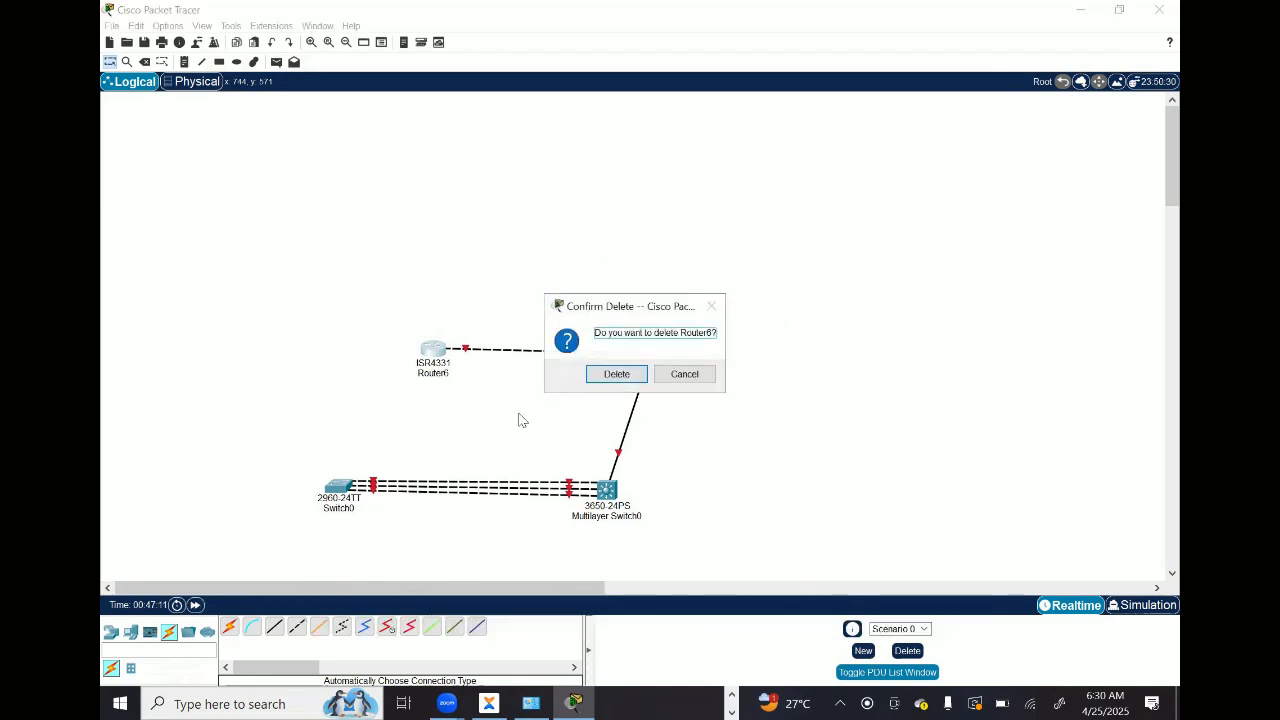
{"action": "key", "text": "Return"}
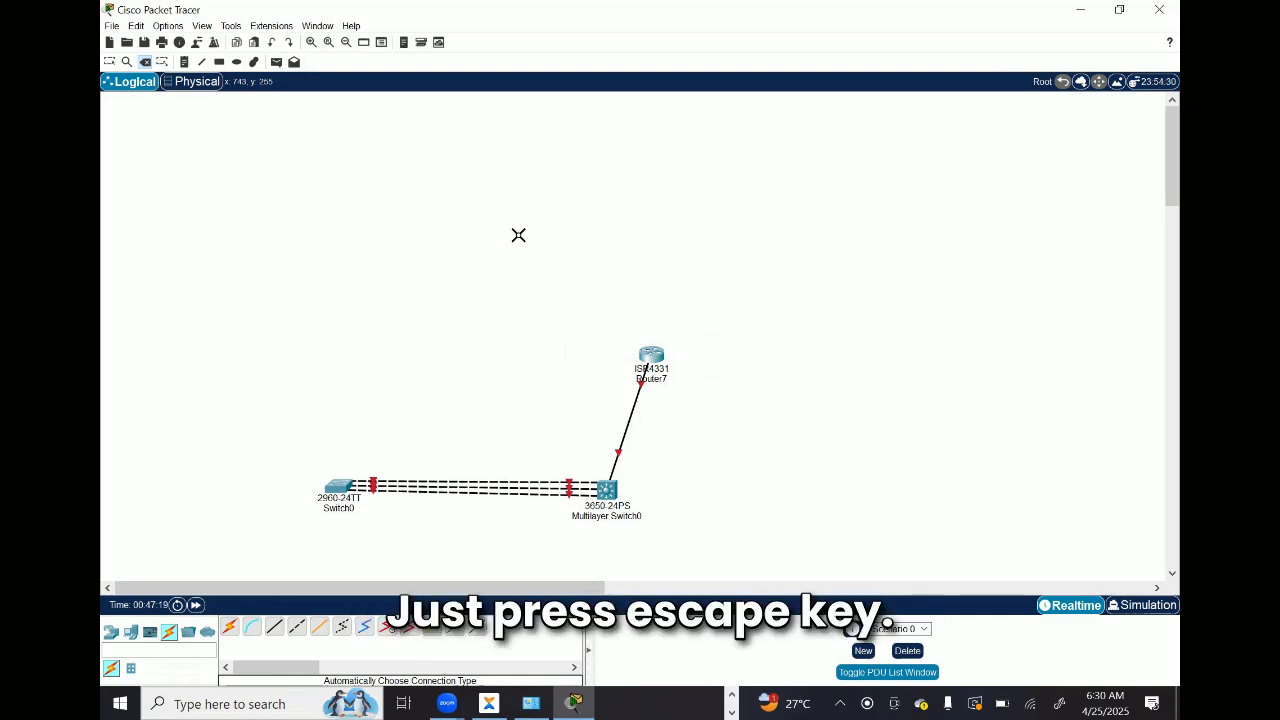
{"action": "key", "text": "Escape"}
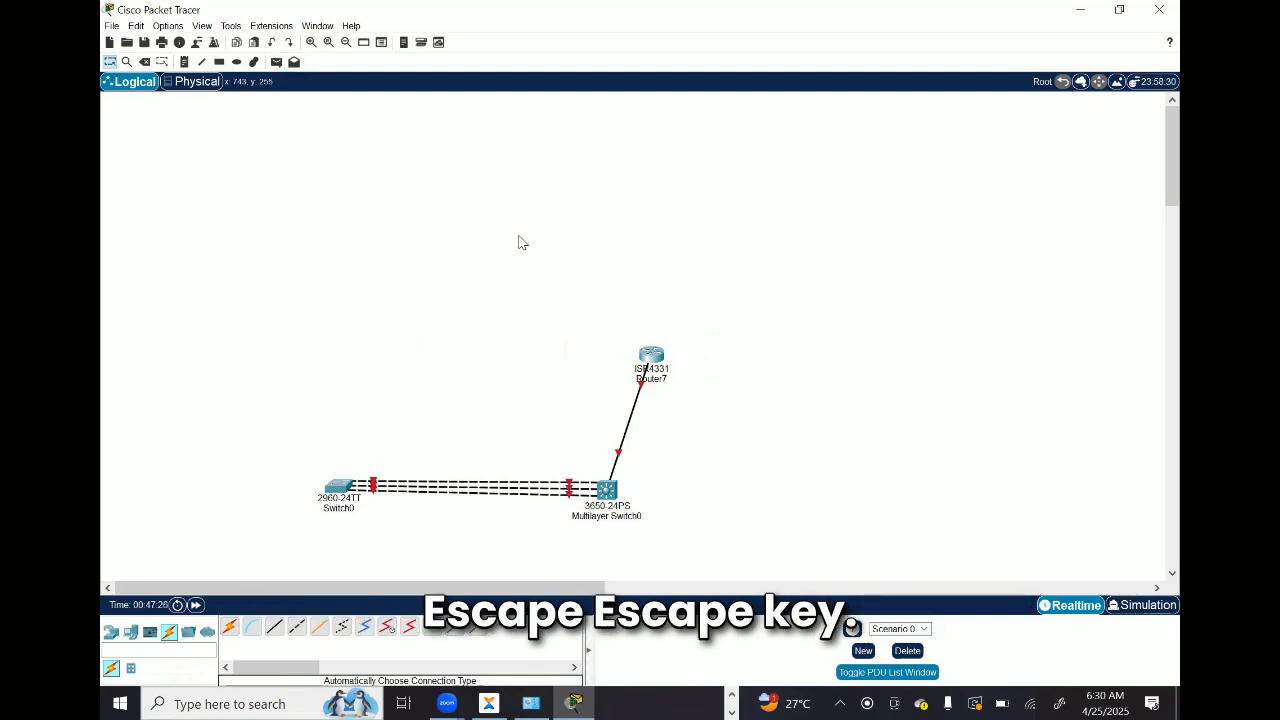
{"action": "key", "text": "ctrl+z"}
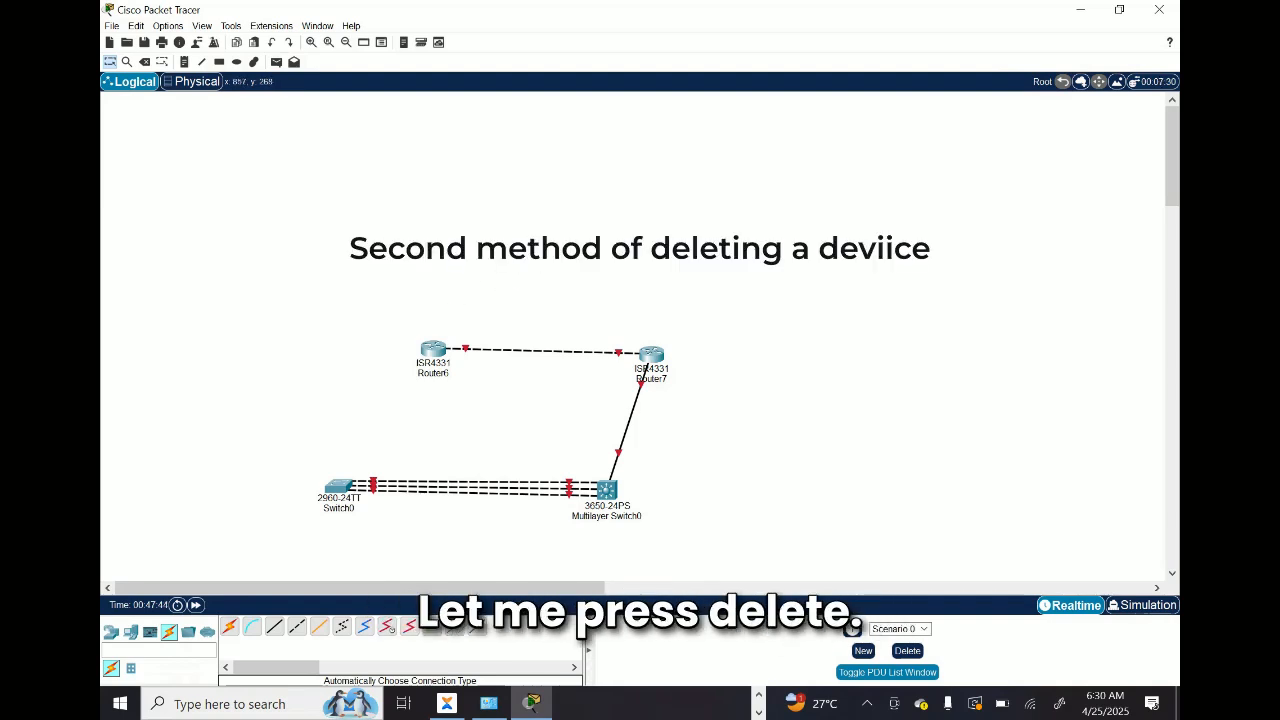
Step: Activate delete mode with nothing selected and use it to remove Router6
{"action": "key", "text": "Delete"}
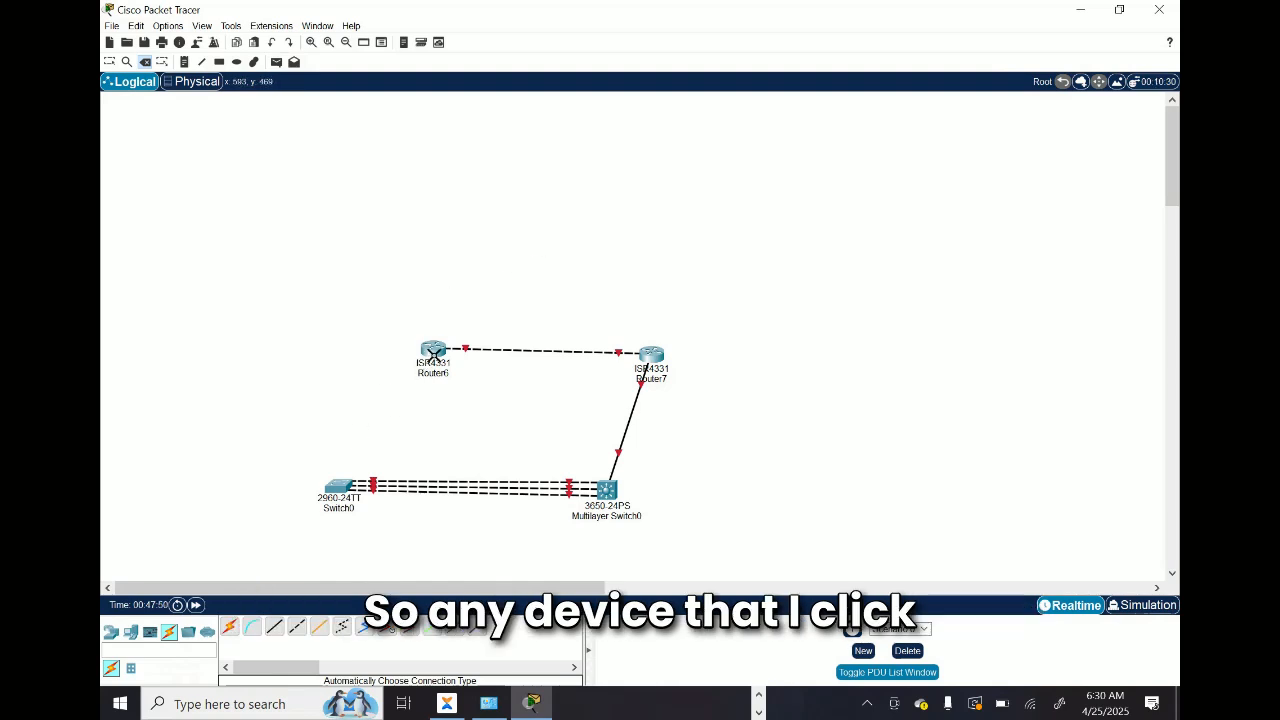
{"action": "left_click", "coordinate": [434, 355]}
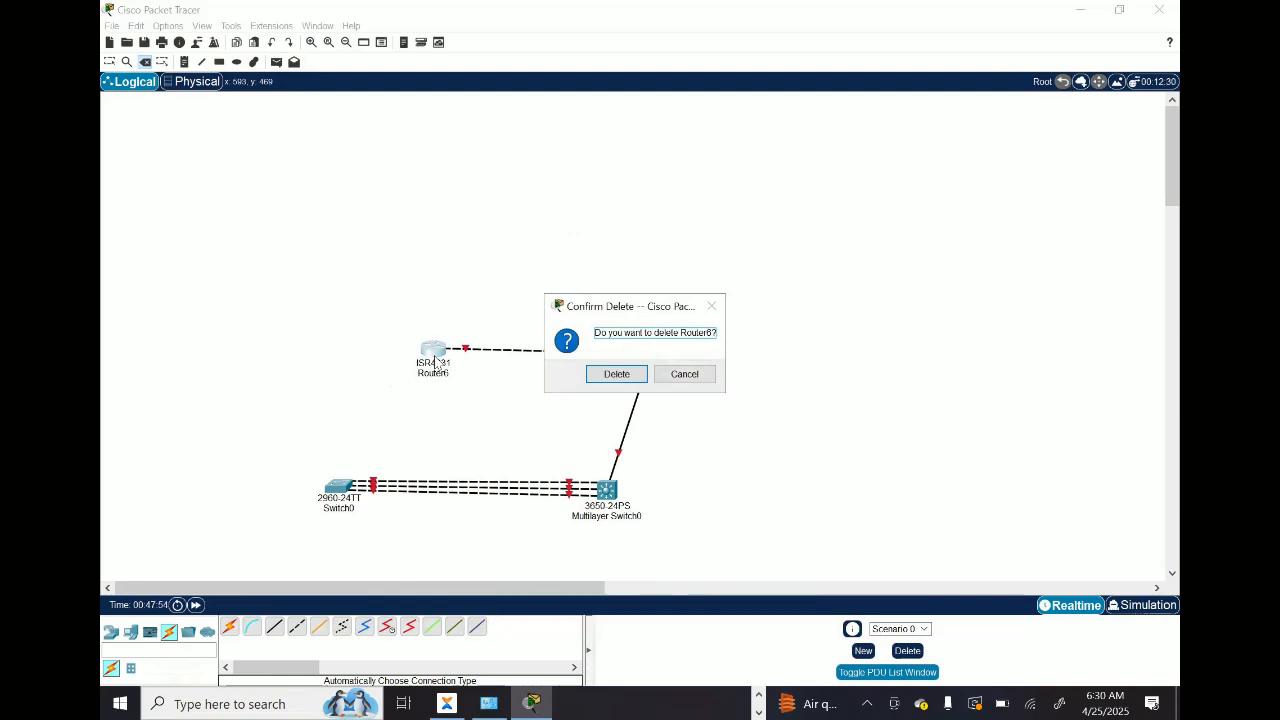
{"action": "left_click", "coordinate": [617, 376]}
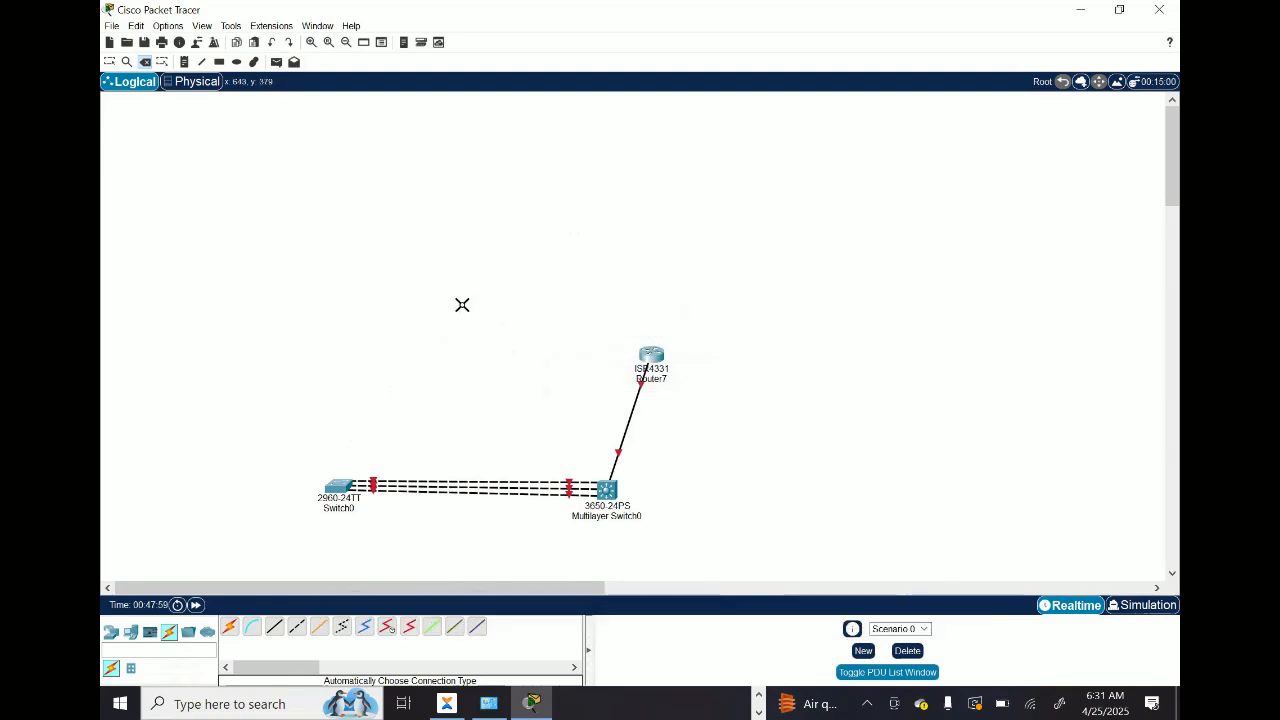
Step: Delete Router7 in delete mode, undo that deletion, and return to normal selection mode
{"action": "left_click", "coordinate": [648, 360]}
{"action": "left_click", "coordinate": [613, 374]}
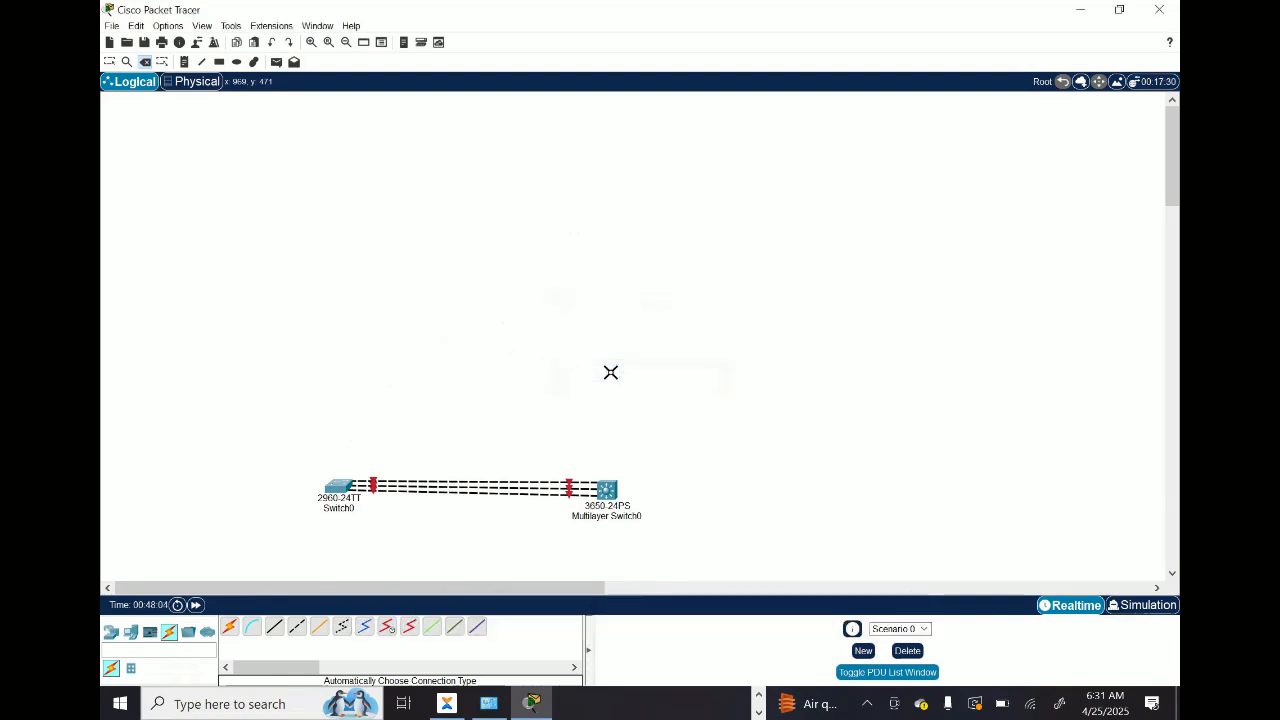
{"action": "key", "text": "ctrl+z"}
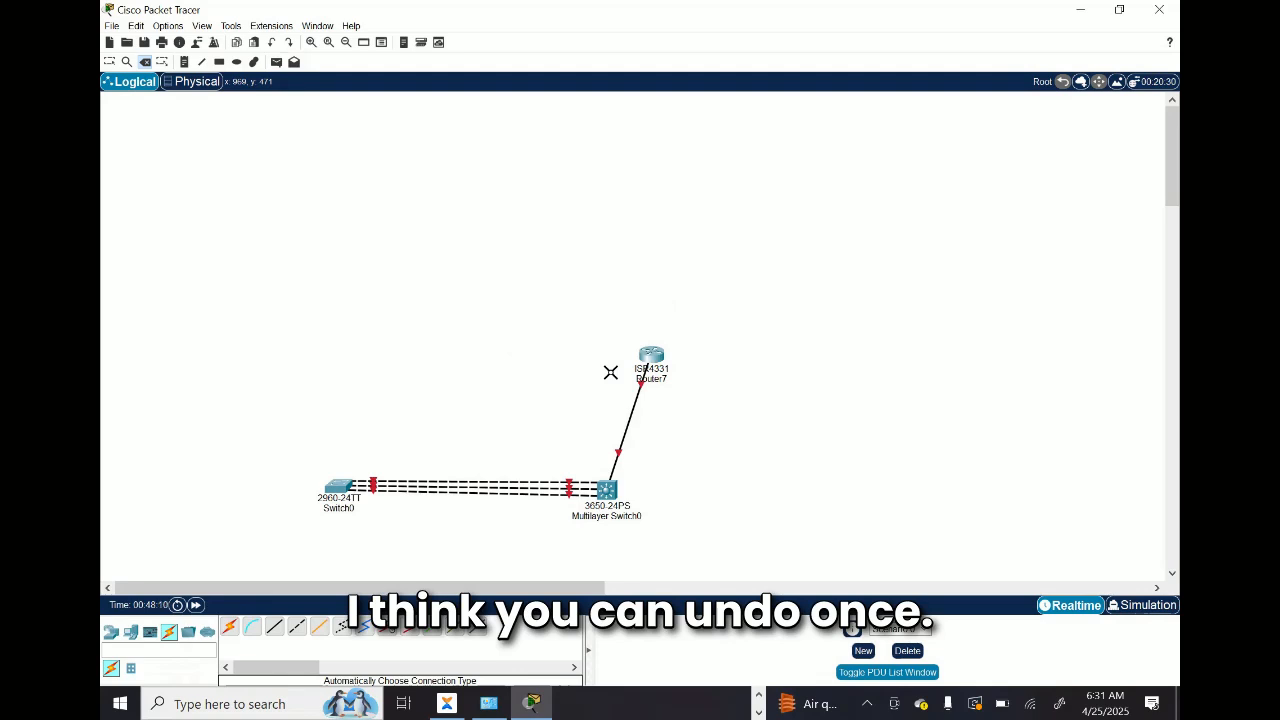
{"action": "key", "text": "Escape"}
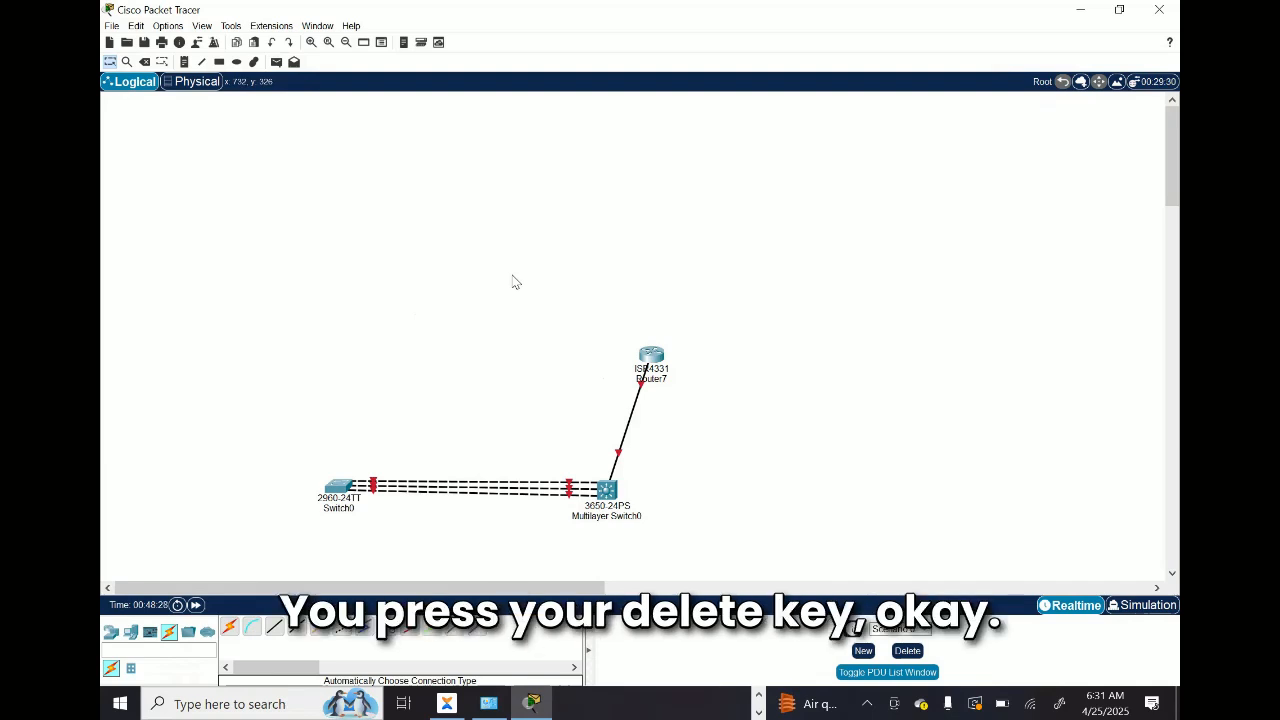
{"action": "key", "text": "Delete"}
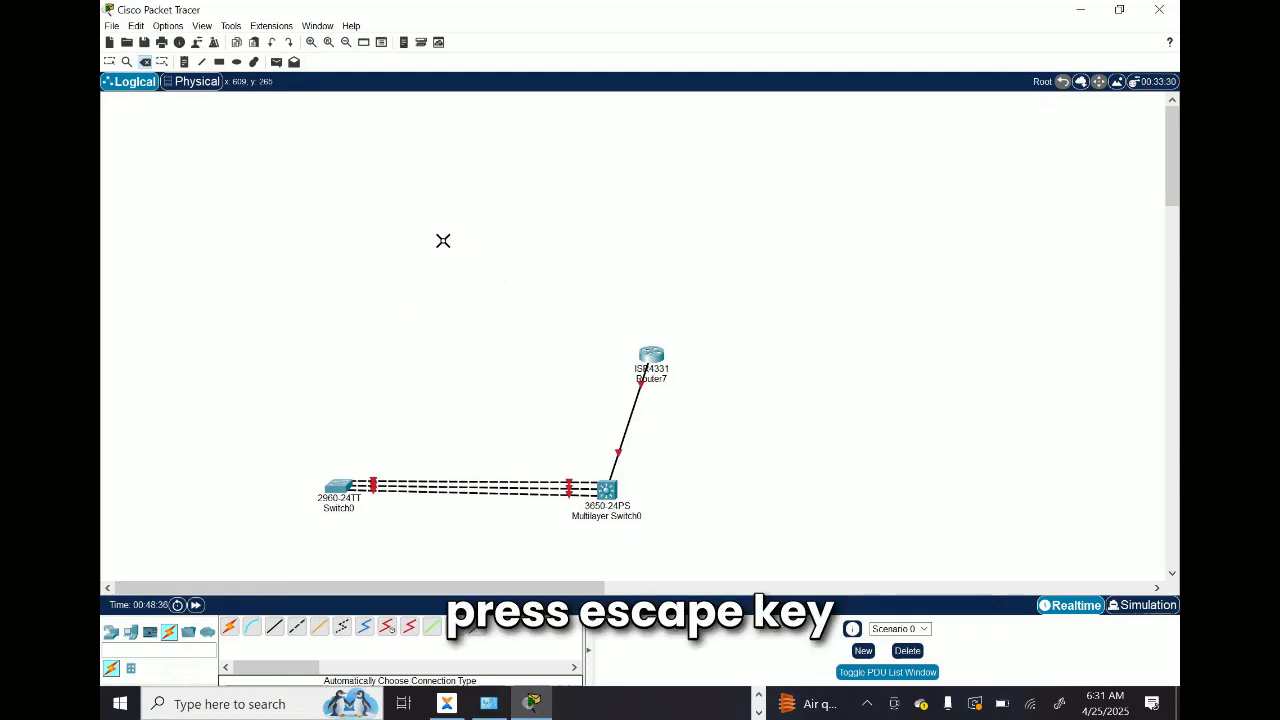
{"action": "key", "text": "Escape"}
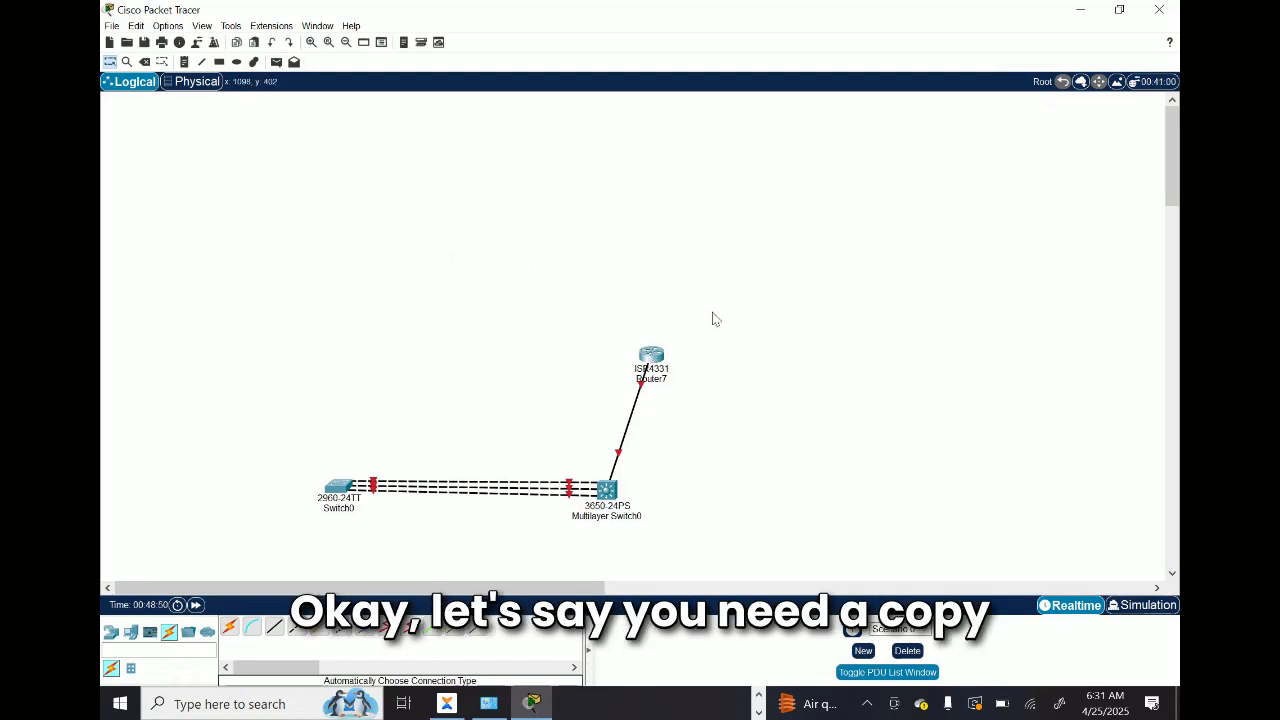
Step: Duplicate Router7 to its right, duplicate that copy farther right, and place a copy of the newest router below it
{"action": "left_click_drag", "start_coordinate": [692, 299], "coordinate": [568, 395]}
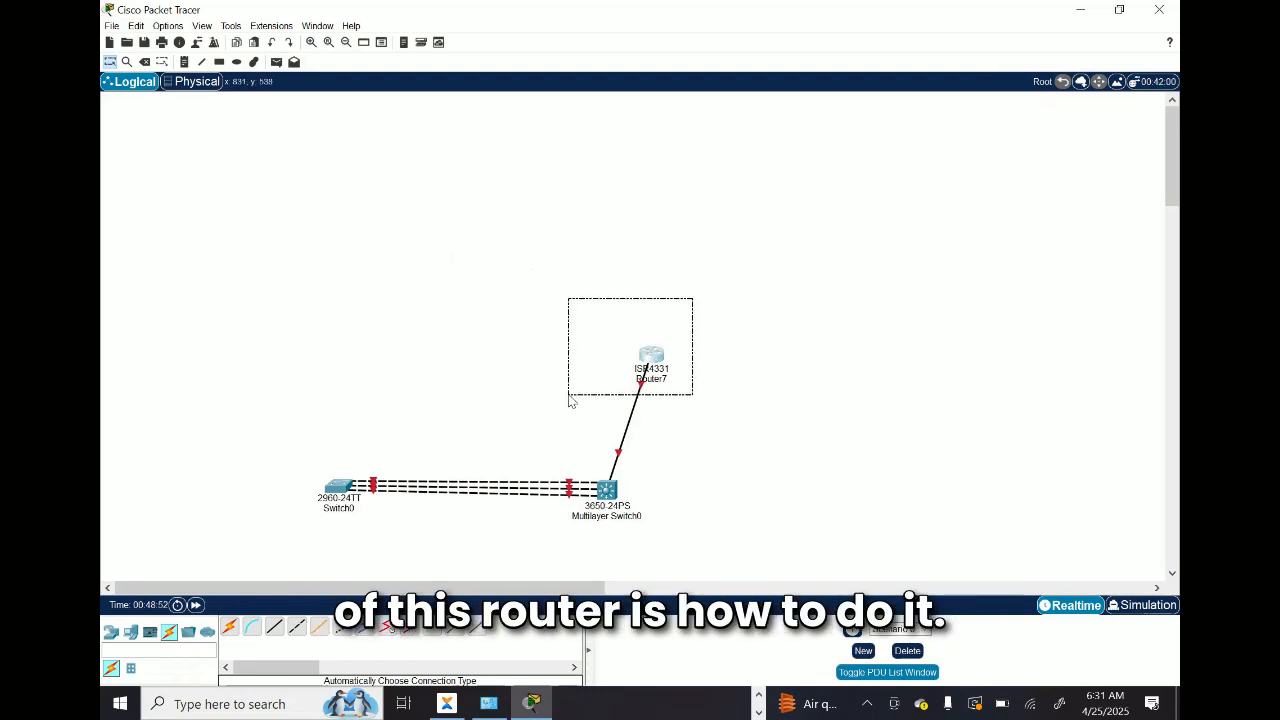
{"action": "left_click", "coordinate": [487, 221]}
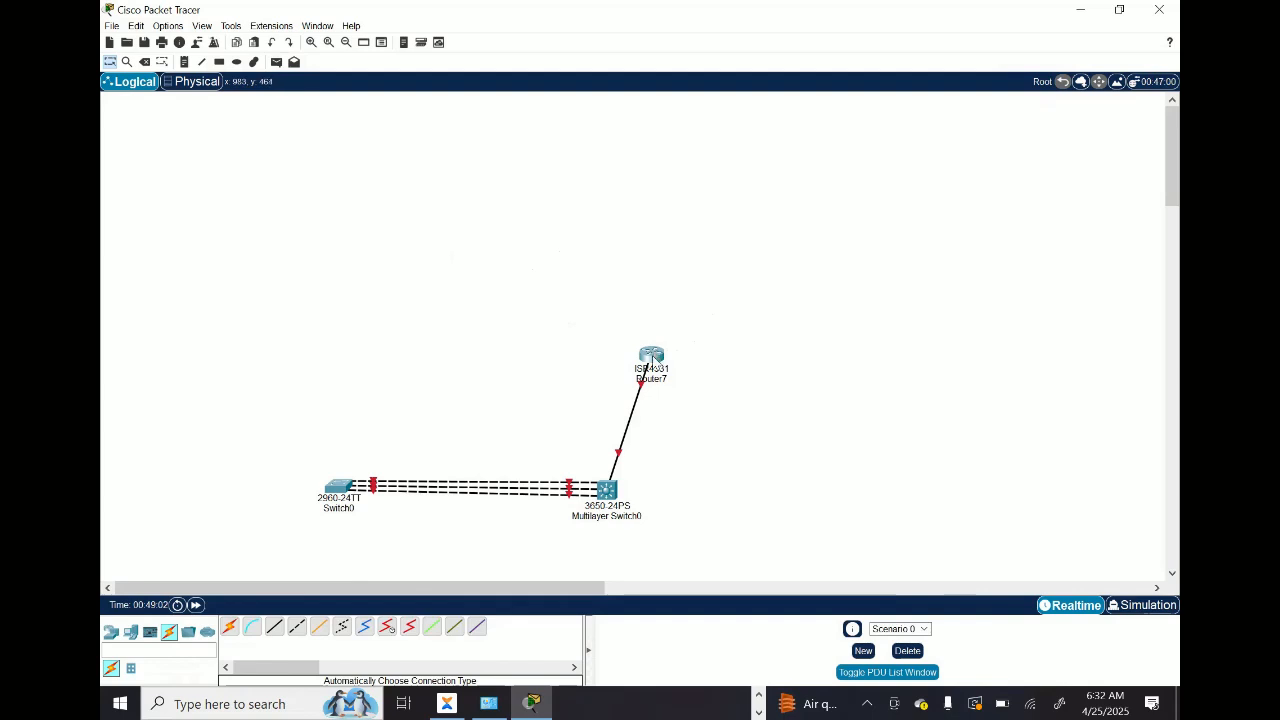
{"action": "mouse_move", "coordinate": [650, 366]}
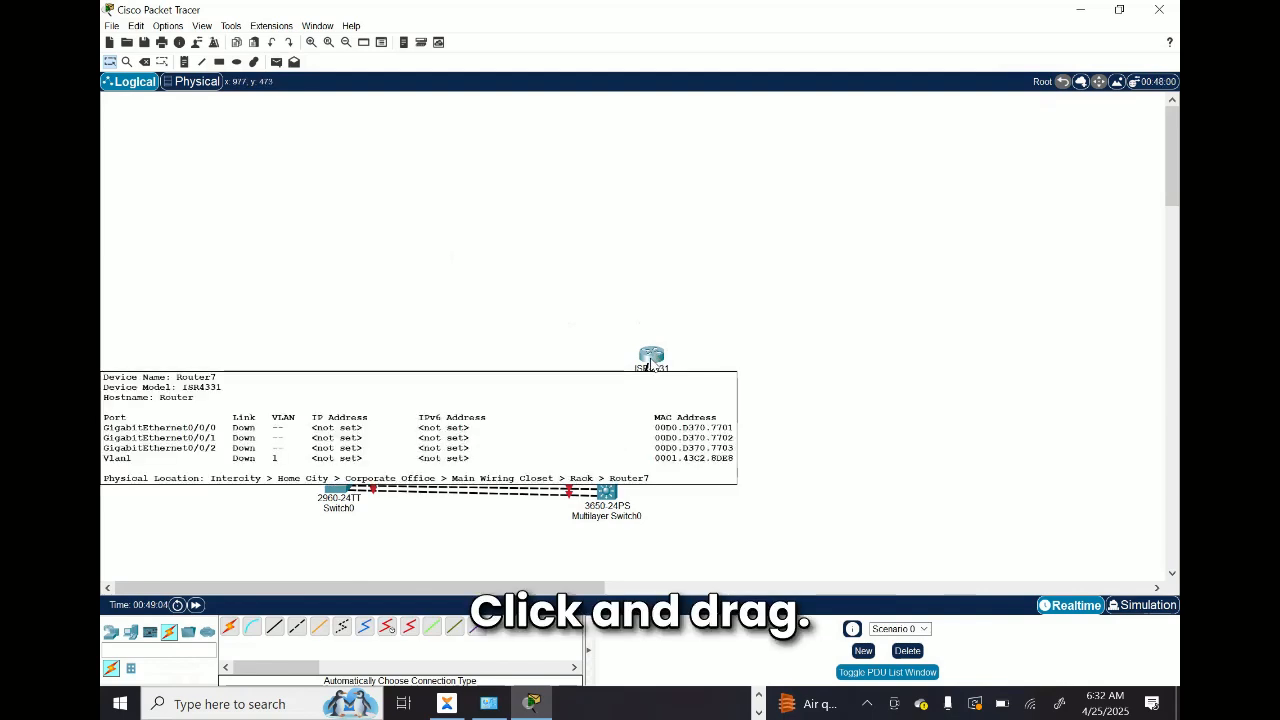
{"action": "left_click_drag", "start_coordinate": [650, 366], "coordinate": [767, 346]}
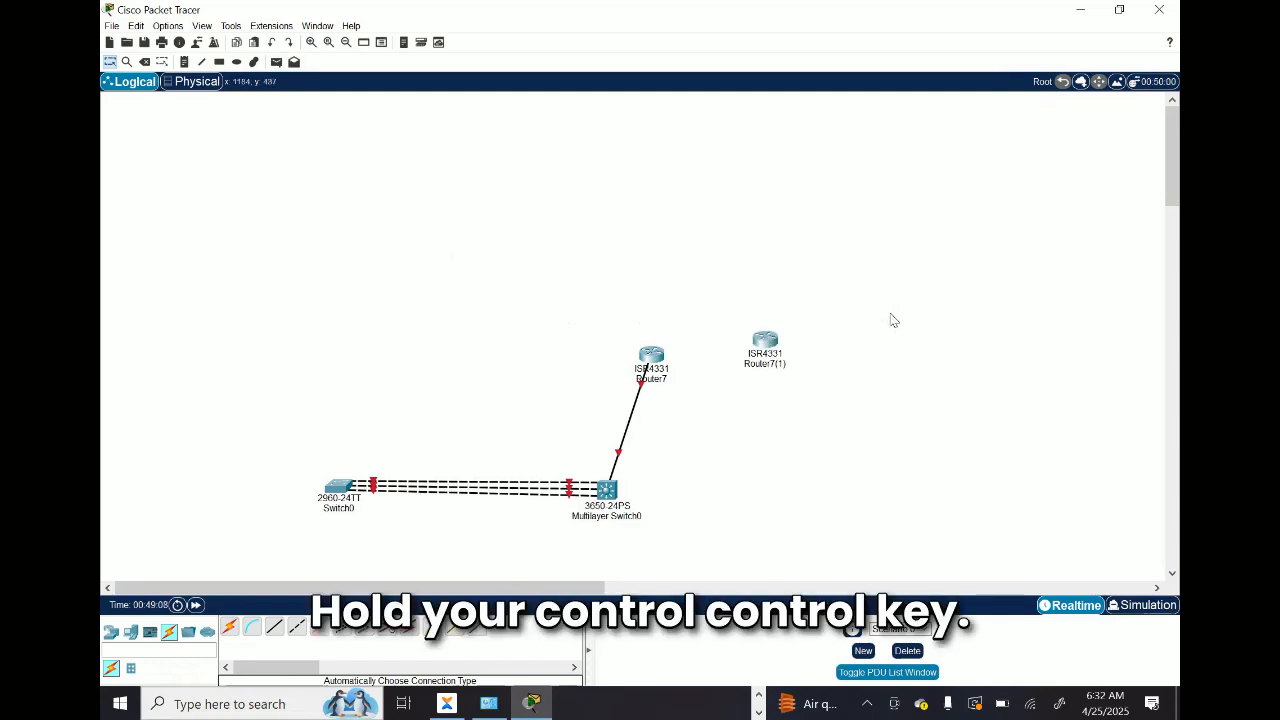
{"action": "left_click_drag", "start_coordinate": [890, 314], "coordinate": [890, 313]}
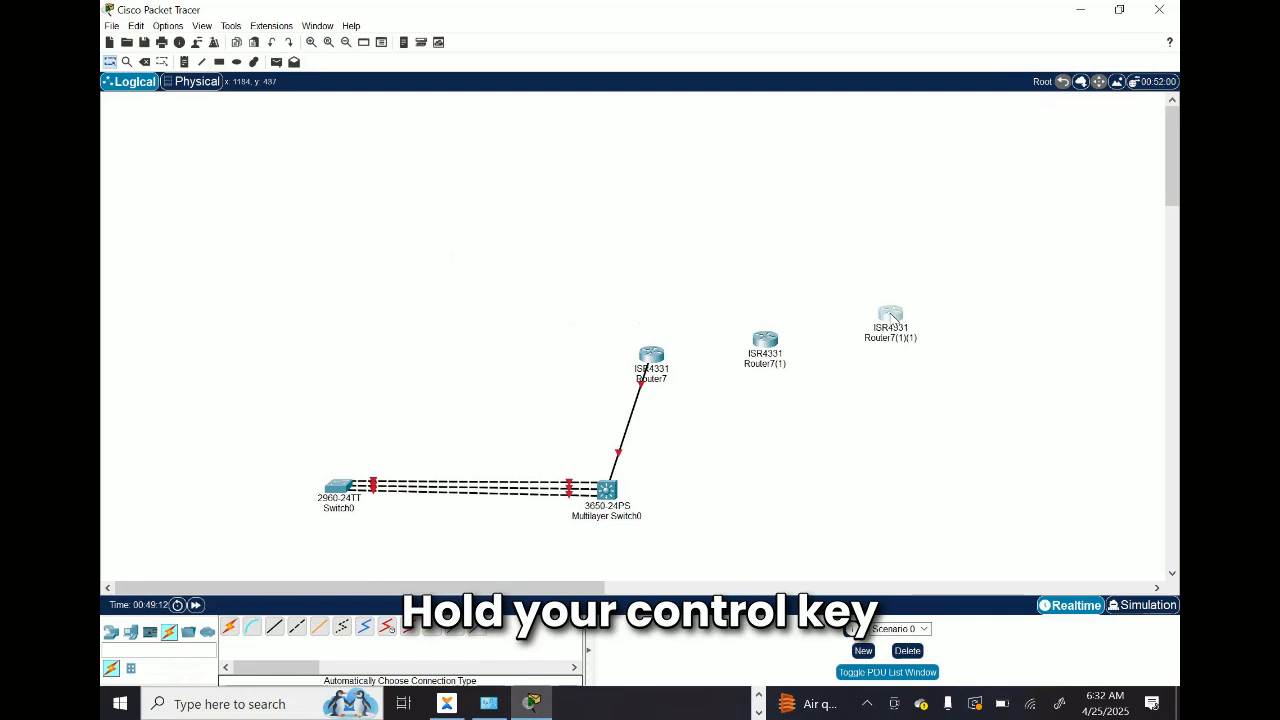
{"action": "left_click_drag", "start_coordinate": [891, 315], "coordinate": [875, 418]}
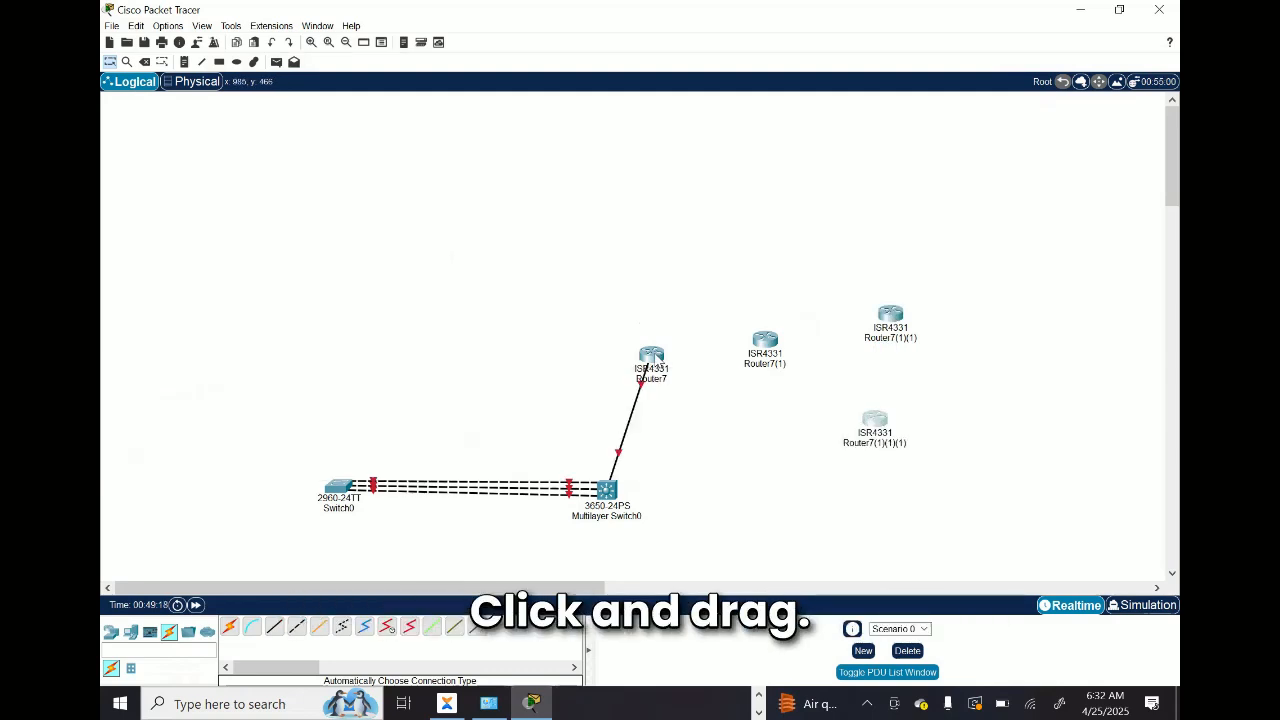
Step: Duplicate Router7 to a spot above it, then chain two further router copies along the row to the right
{"action": "left_click_drag", "start_coordinate": [651, 357], "coordinate": [777, 232]}
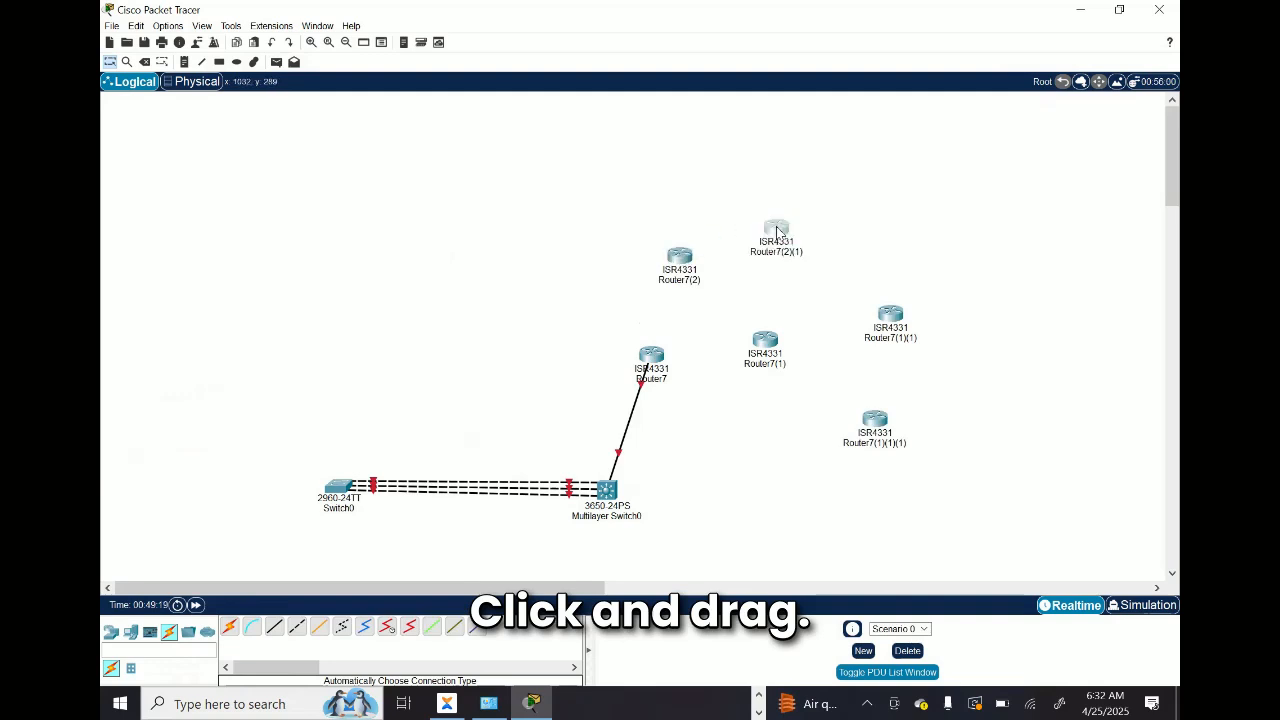
{"action": "left_click", "coordinate": [858, 230]}
{"action": "key", "text": "ctrl+v"}
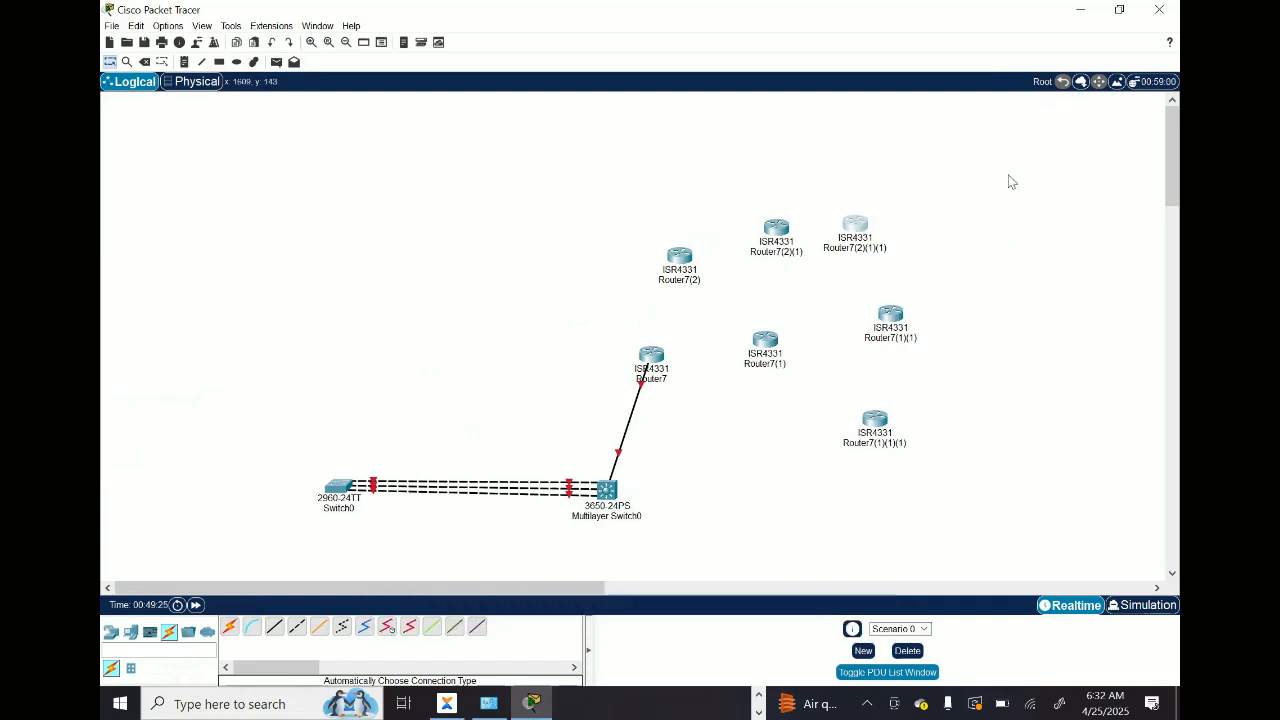
Step: Box-select the copied routers around Router7 and delete them, keeping the original Router7
{"action": "left_click_drag", "start_coordinate": [1008, 176], "coordinate": [699, 452]}
{"action": "key", "text": "Delete"}
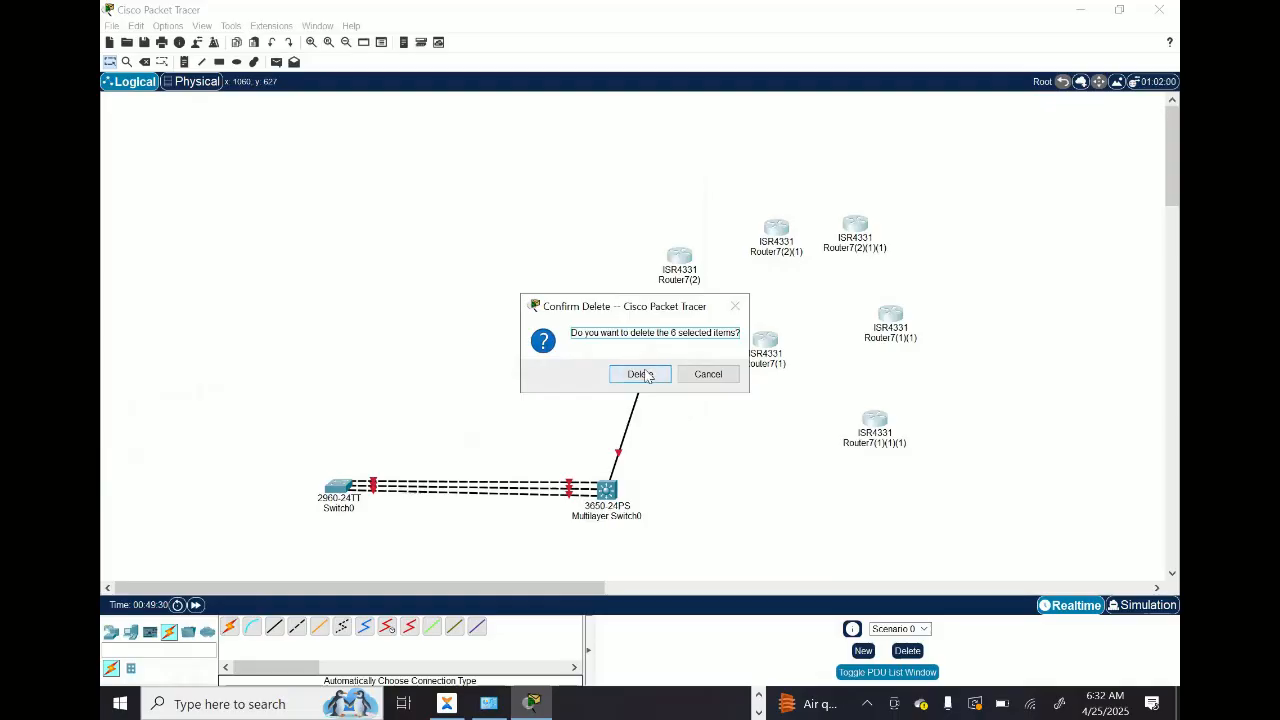
{"action": "left_click", "coordinate": [640, 371]}
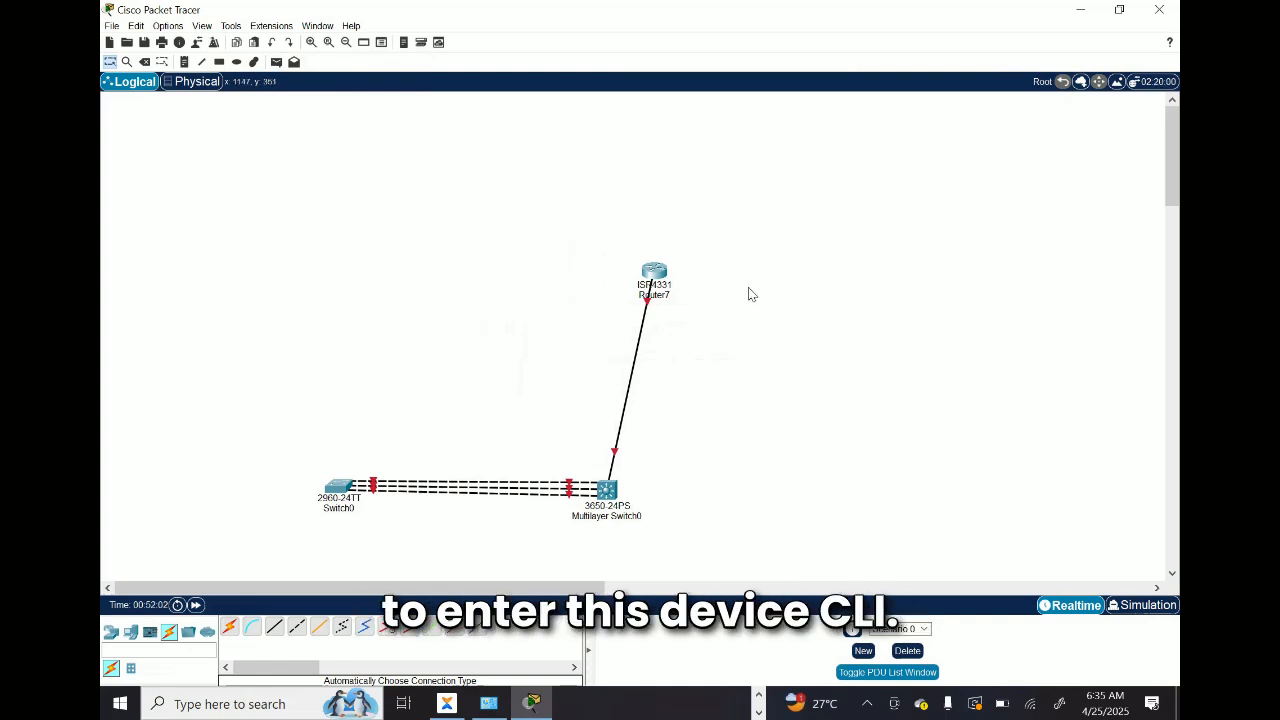
Step: Open Router7's CLI and start the console session to reach the Router> prompt
{"action": "left_click", "coordinate": [655, 272]}
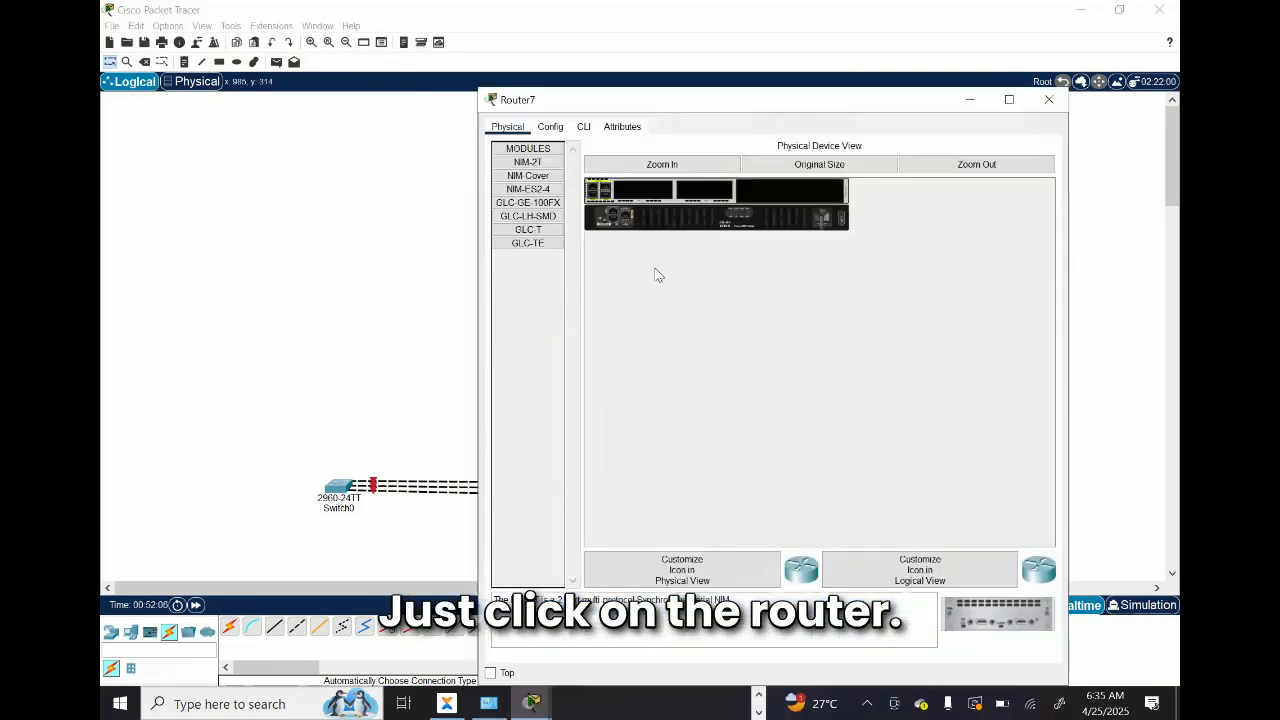
{"action": "left_click", "coordinate": [586, 128]}
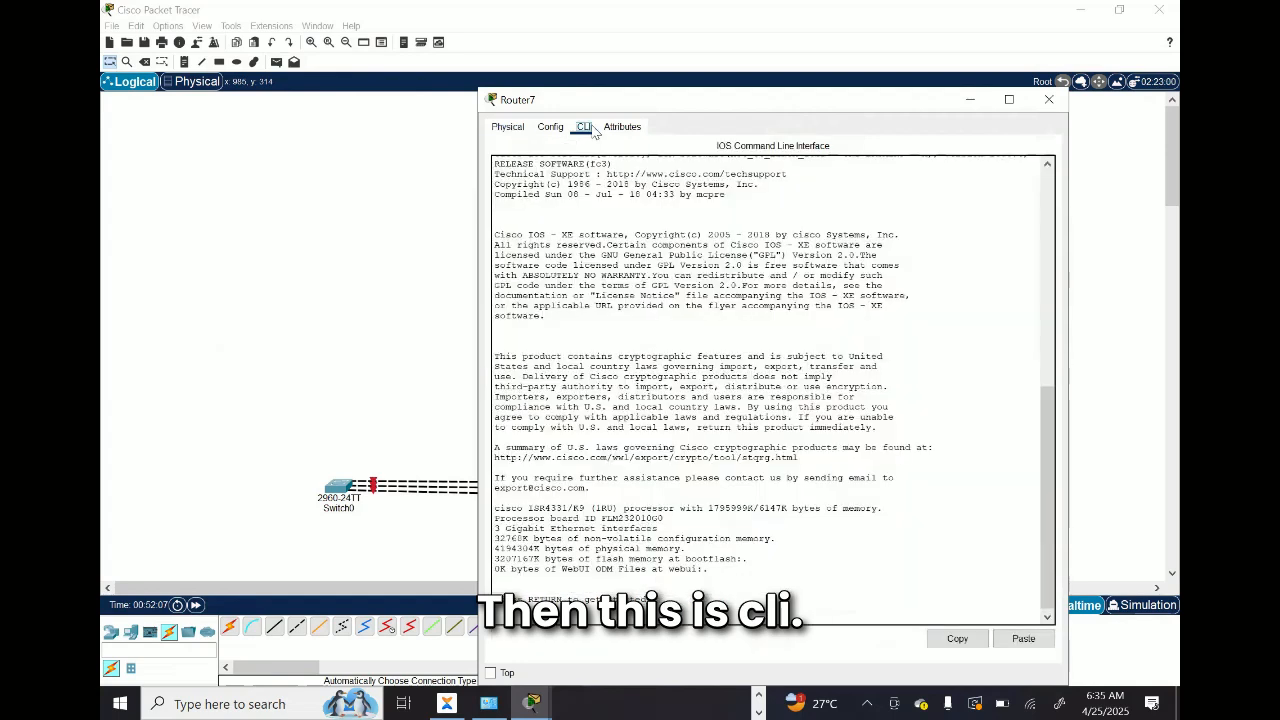
{"action": "double_click", "coordinate": [660, 408]}
{"action": "key", "text": "Return"}
{"action": "key", "text": "Return"}
{"action": "key", "text": "Return"}
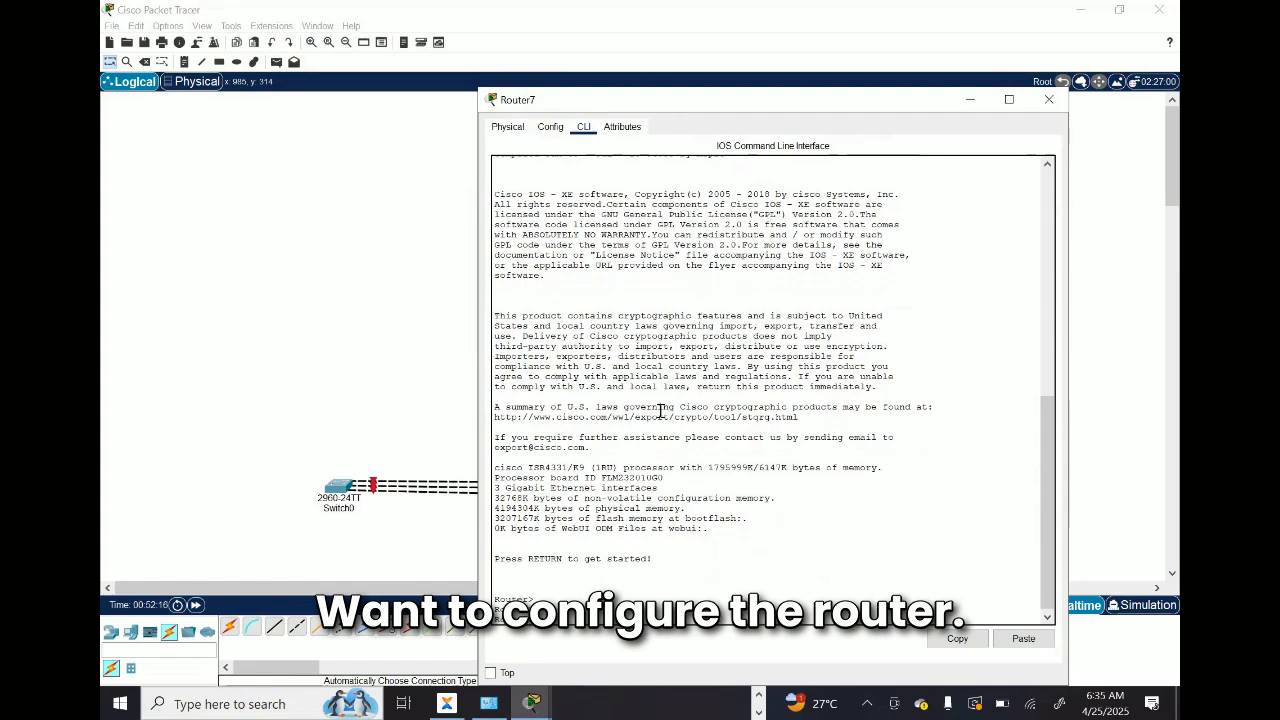
Step: Enter privileged mode on Router7 with the enable command, and close the router's window
{"action": "type", "text": "enab"}
{"action": "key", "text": "Tab"}
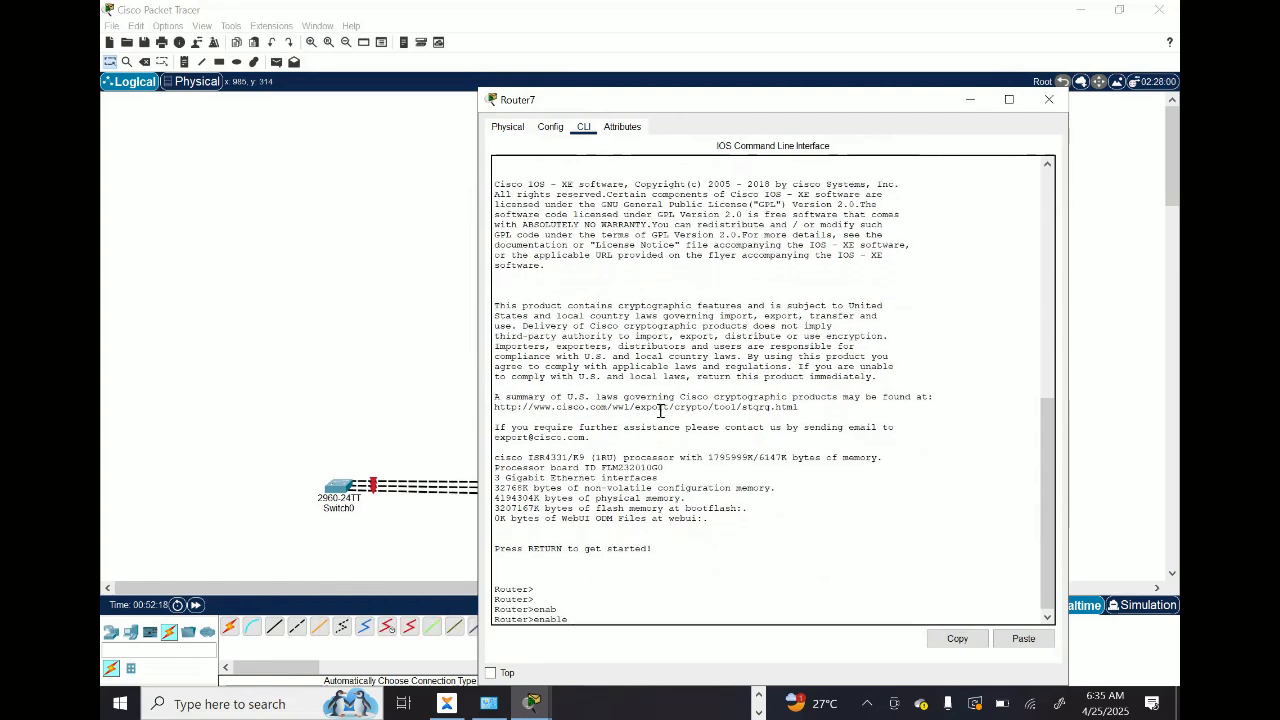
{"action": "key", "text": "Return"}
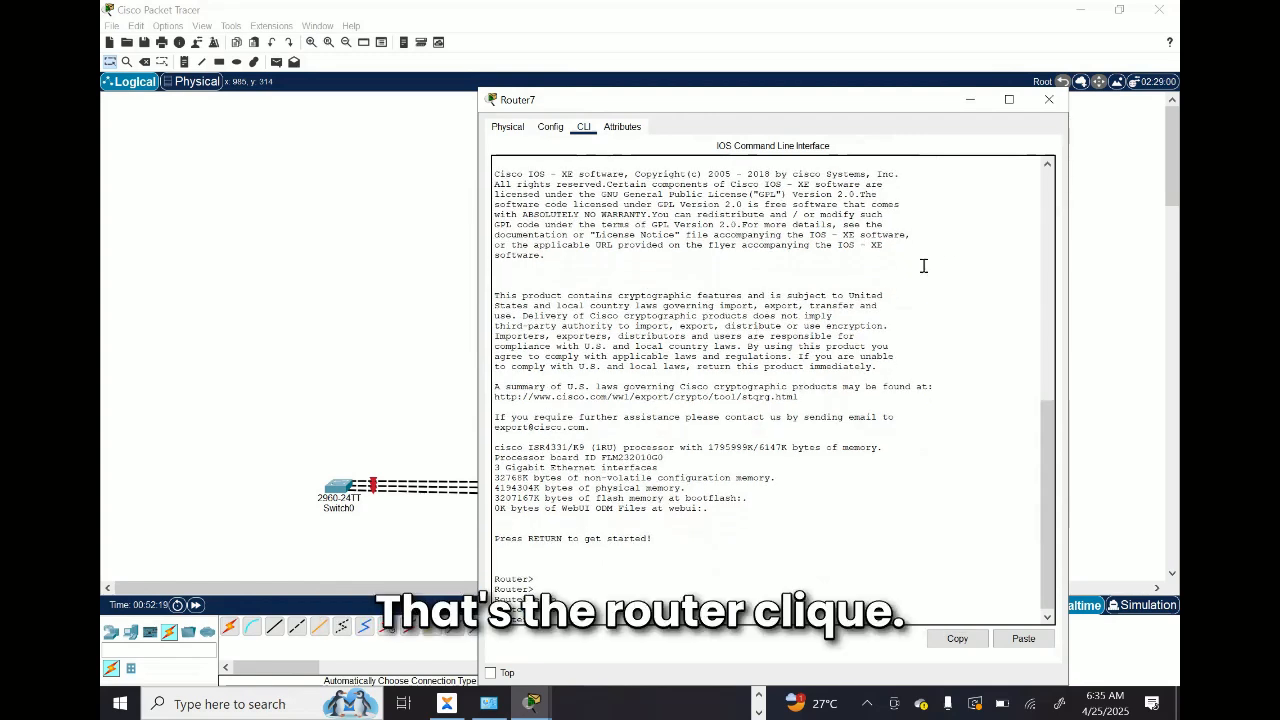
{"action": "left_click", "coordinate": [1048, 99]}
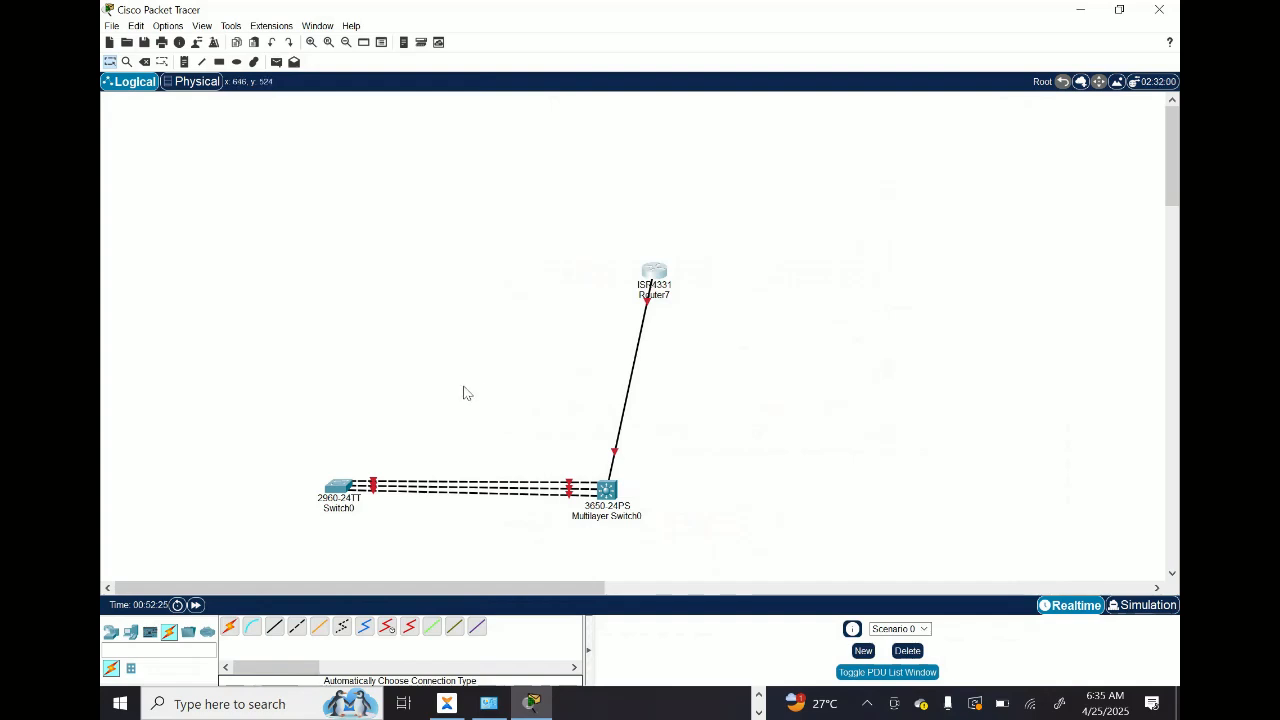
Step: Open Switch0's CLI, start the console session, enter privileged mode with enable, and close the window
{"action": "left_click", "coordinate": [339, 489]}
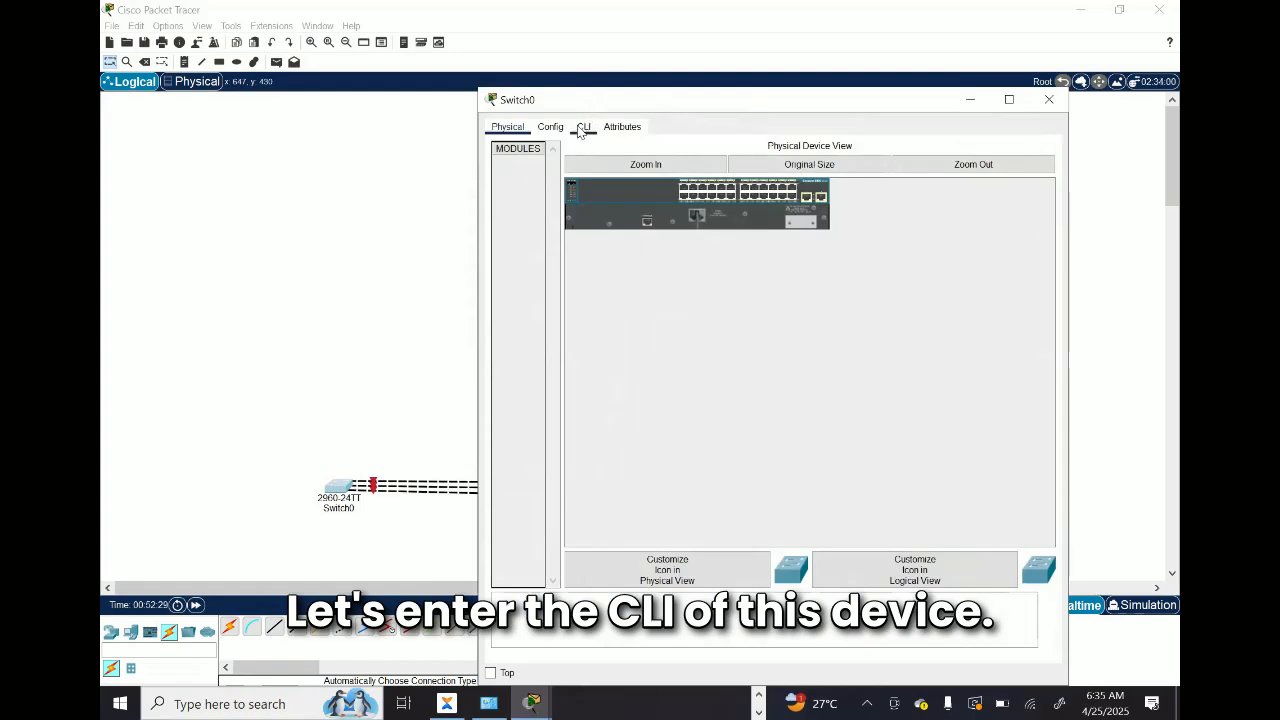
{"action": "left_click", "coordinate": [584, 126]}
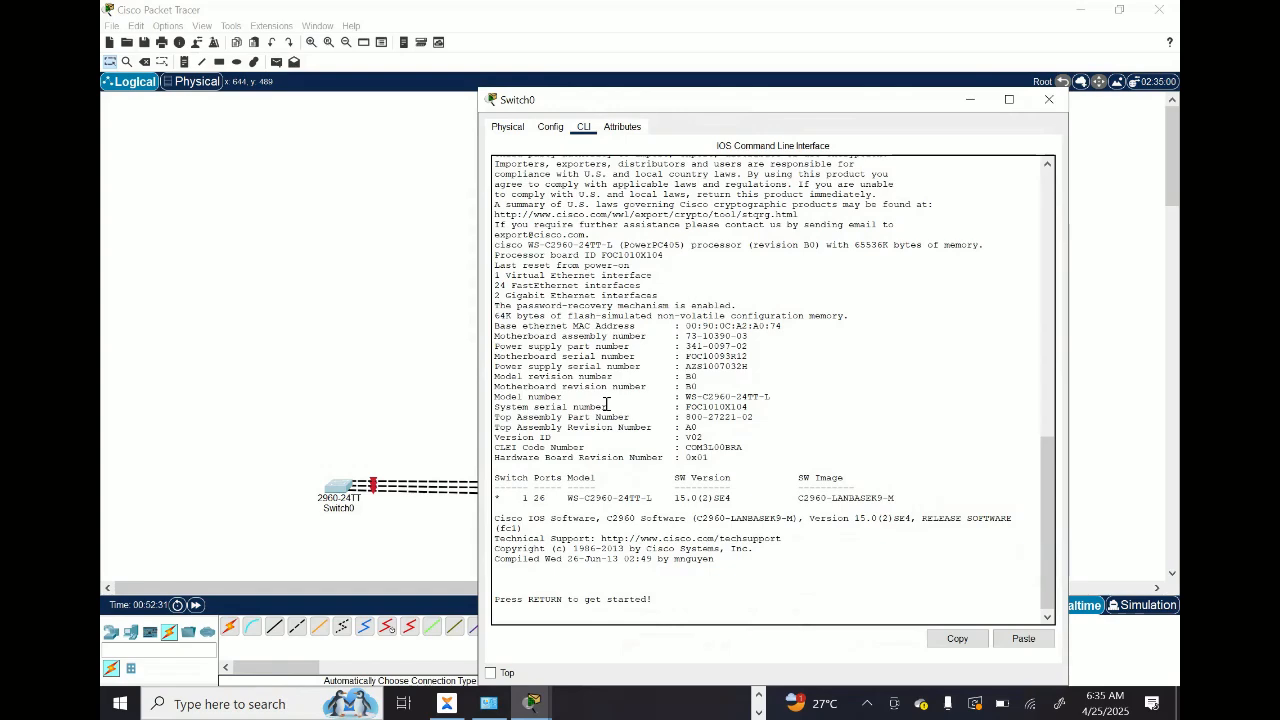
{"action": "key", "text": "Return"}
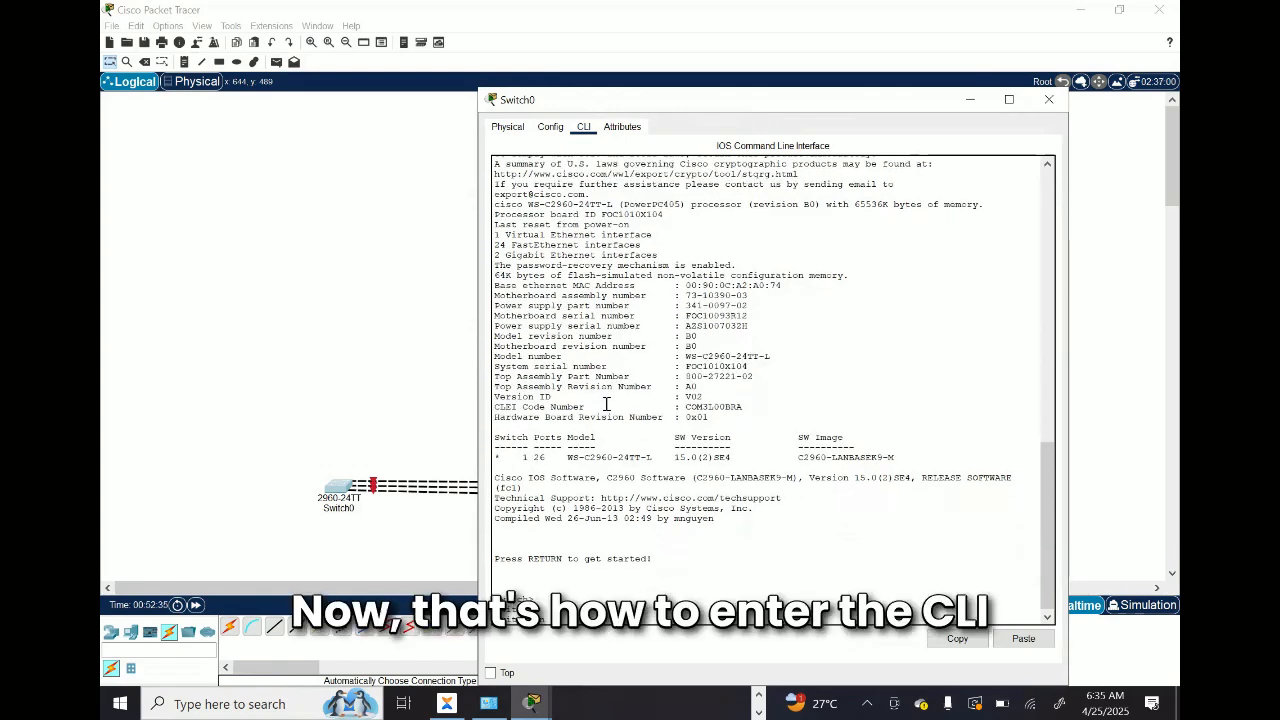
{"action": "key", "text": "Return"}
{"action": "key", "text": "Return"}
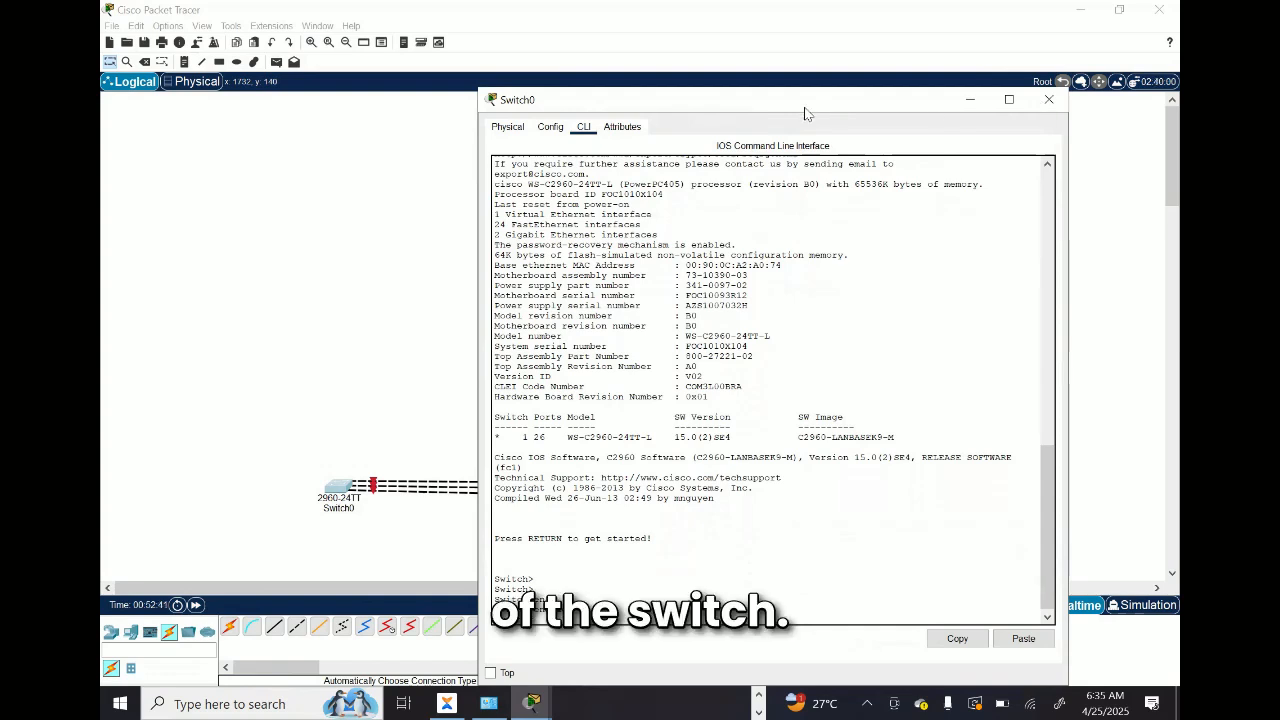
{"action": "left_click_drag", "start_coordinate": [808, 113], "coordinate": [636, 120]}
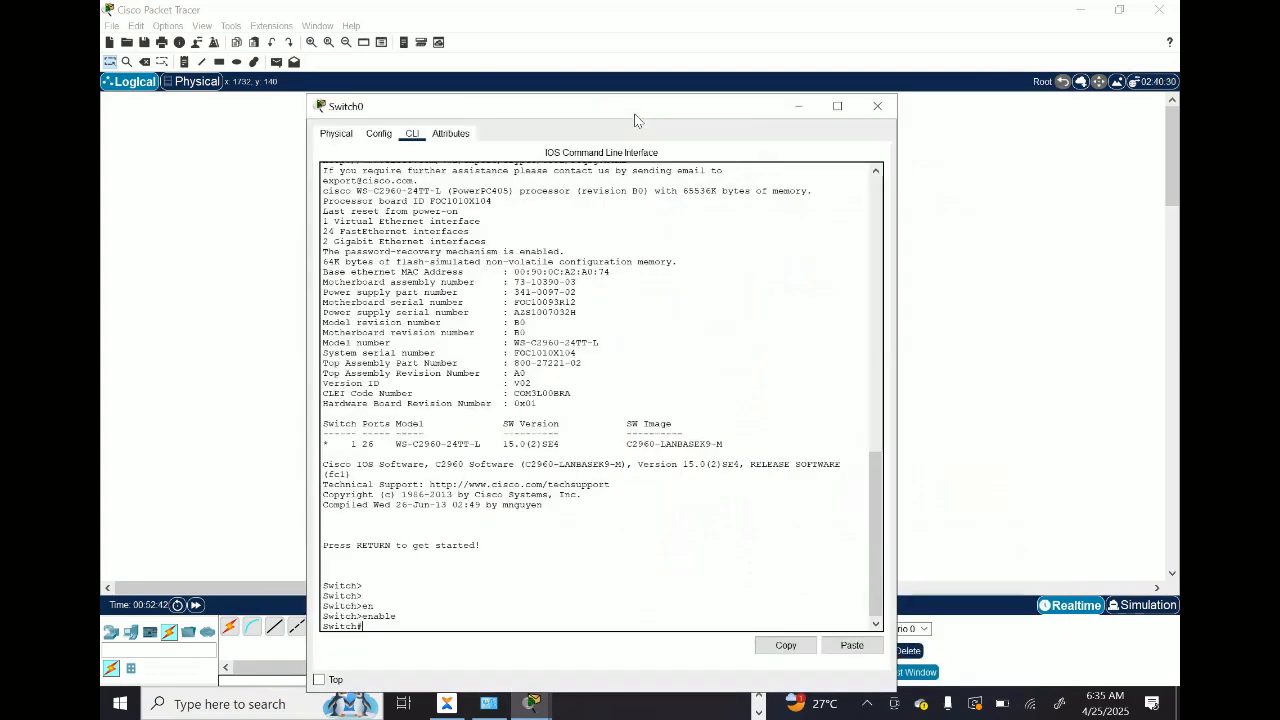
{"action": "left_click", "coordinate": [878, 107]}
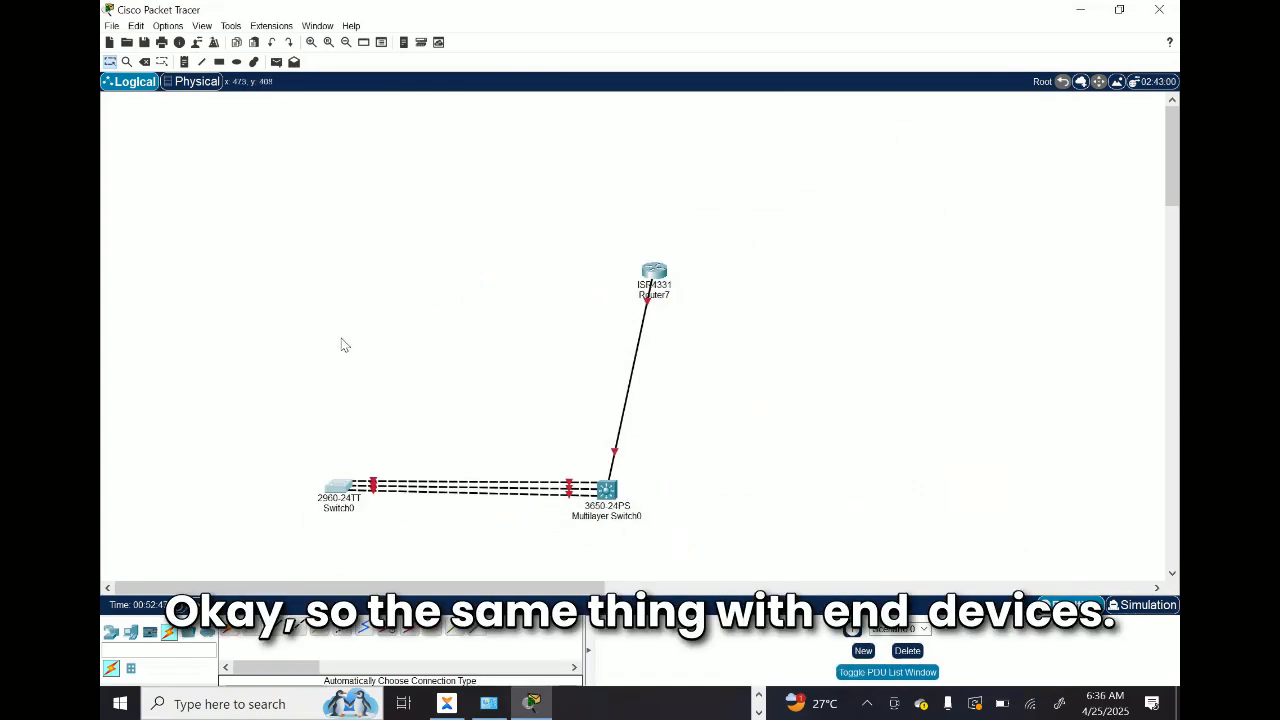
Step: Place two laptops and two PCs from the end devices in the area above and beside Switch0
{"action": "left_click", "coordinate": [131, 633]}
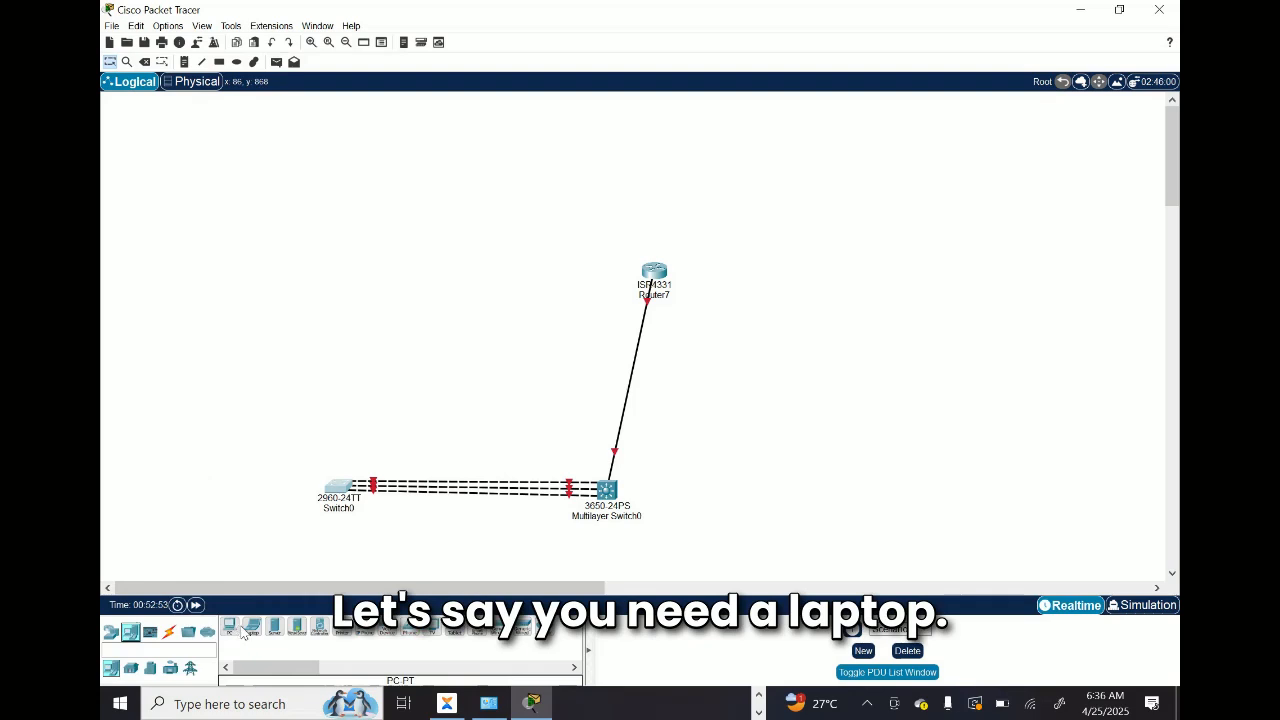
{"action": "left_click_drag", "start_coordinate": [250, 632], "coordinate": [372, 245]}
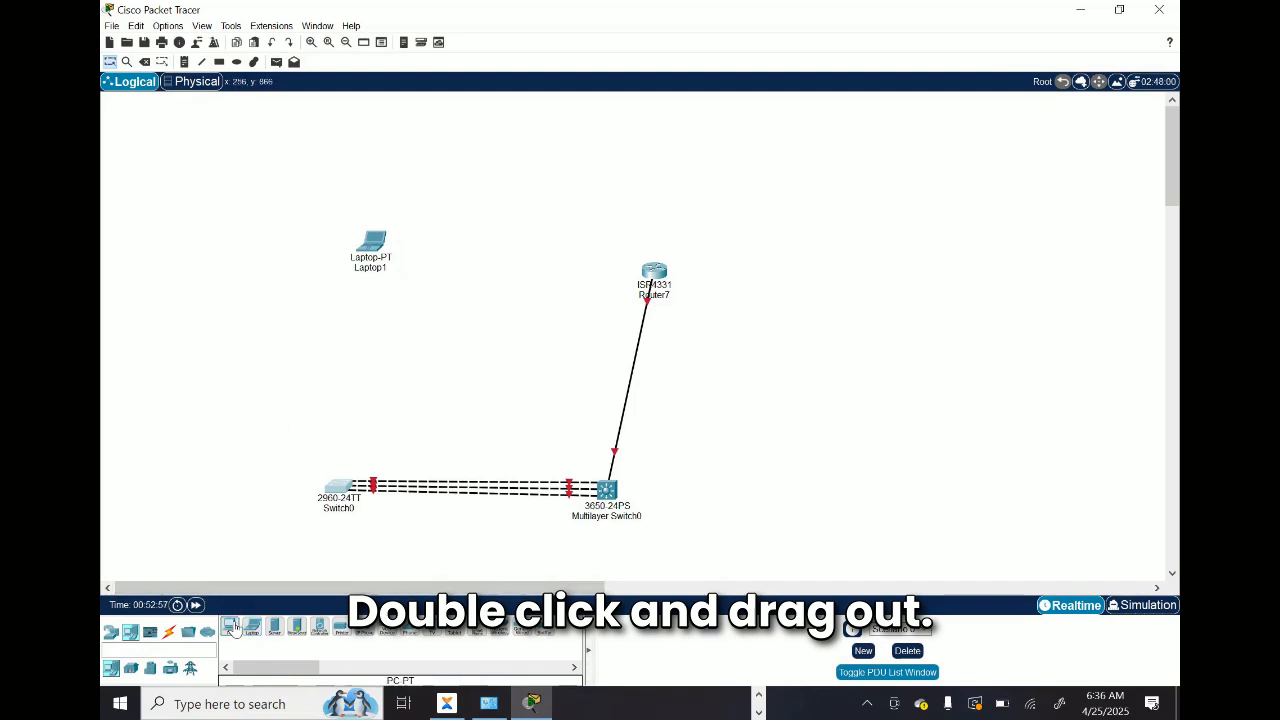
{"action": "left_click_drag", "start_coordinate": [231, 628], "coordinate": [459, 314]}
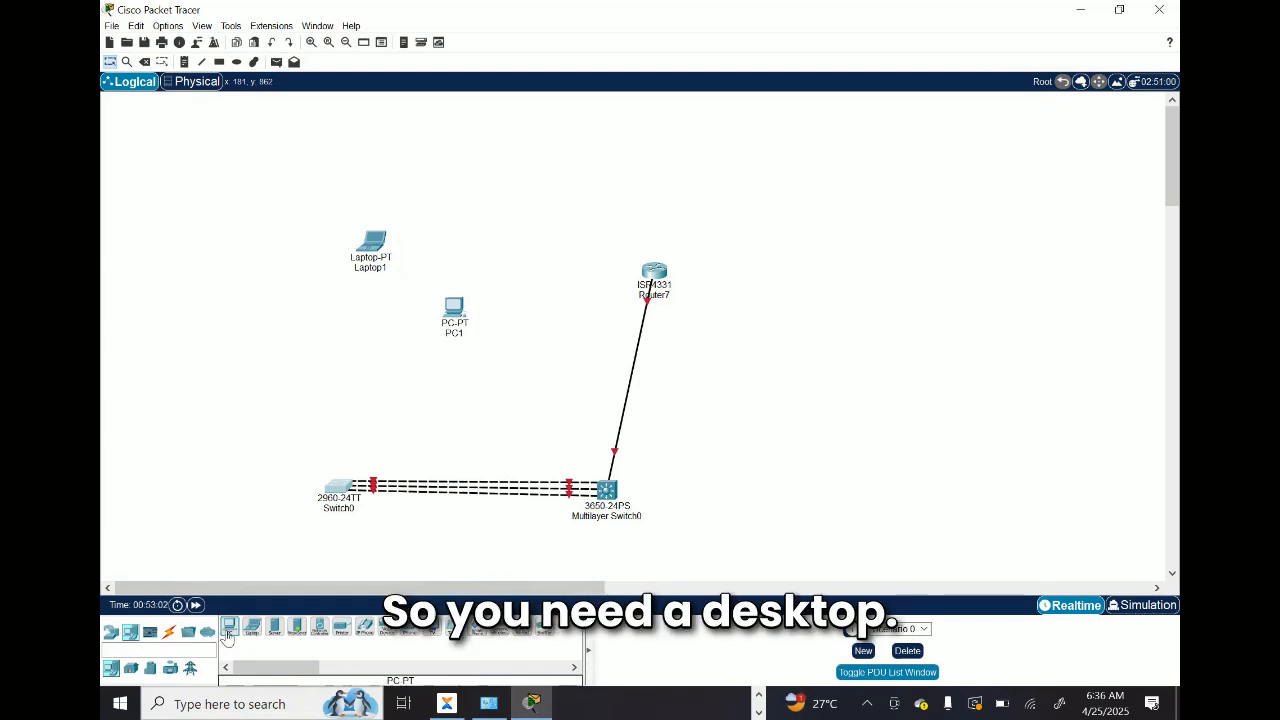
{"action": "left_click_drag", "start_coordinate": [228, 638], "coordinate": [215, 470]}
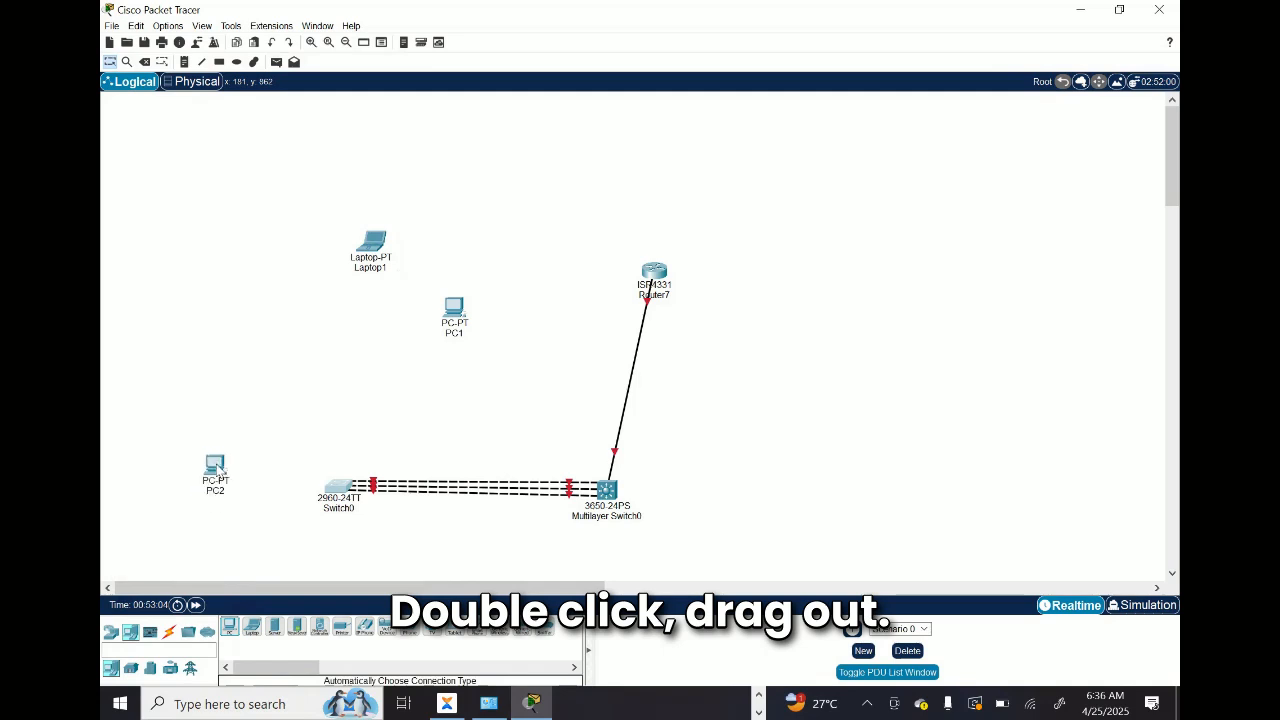
{"action": "left_click_drag", "start_coordinate": [256, 634], "coordinate": [320, 420]}
Step: Open PC2's IP Configuration, examine the IPv4 address, subnet mask and default gateway fields, and close the window
{"action": "double_click", "coordinate": [213, 474]}
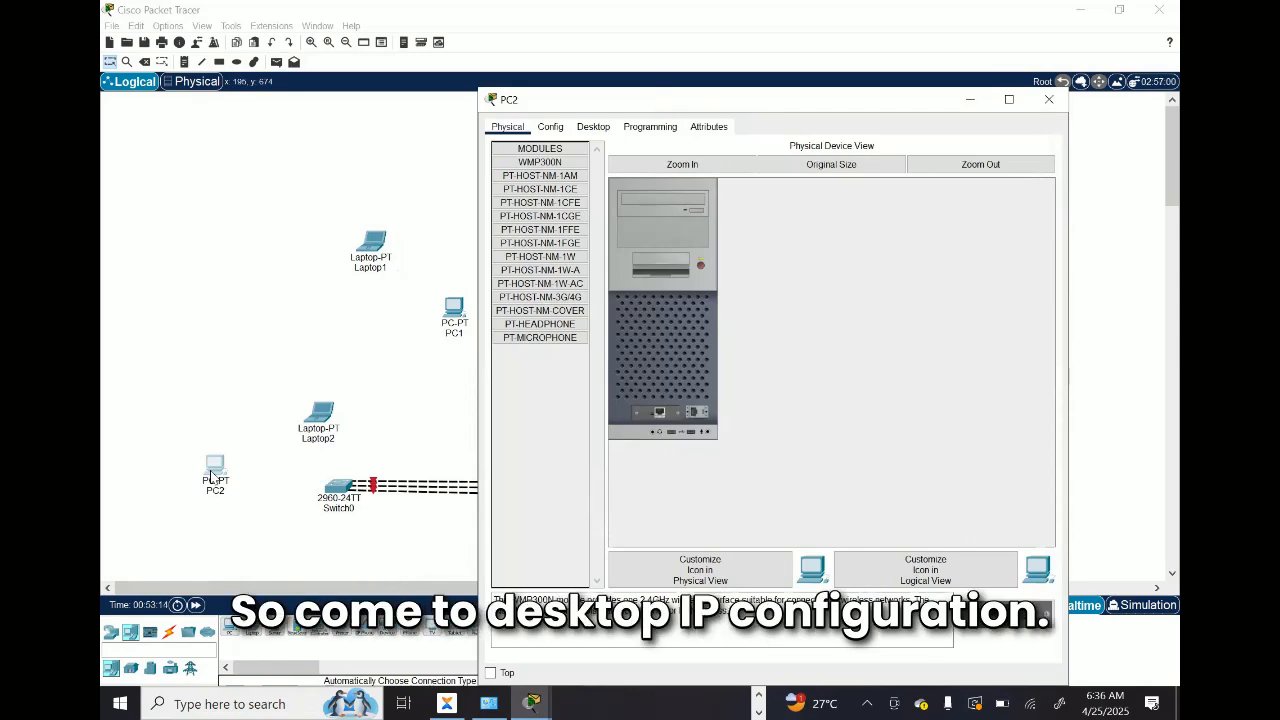
{"action": "left_click", "coordinate": [593, 127]}
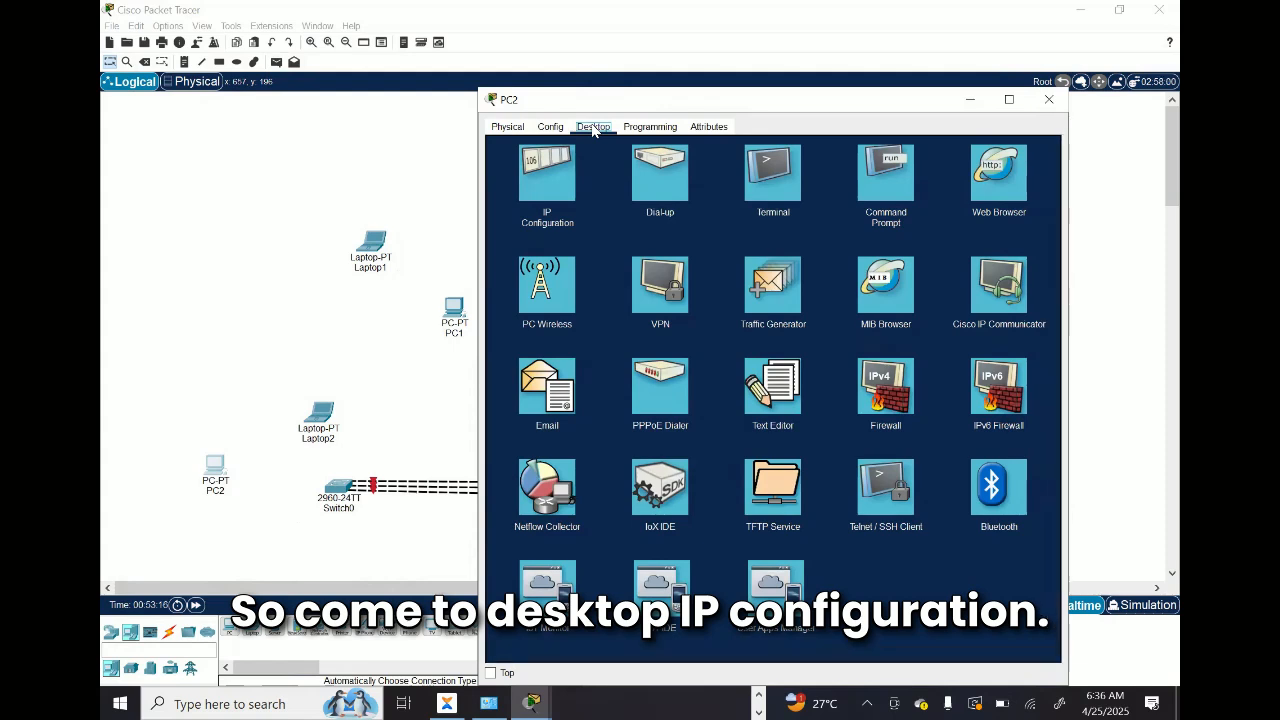
{"action": "left_click", "coordinate": [548, 195]}
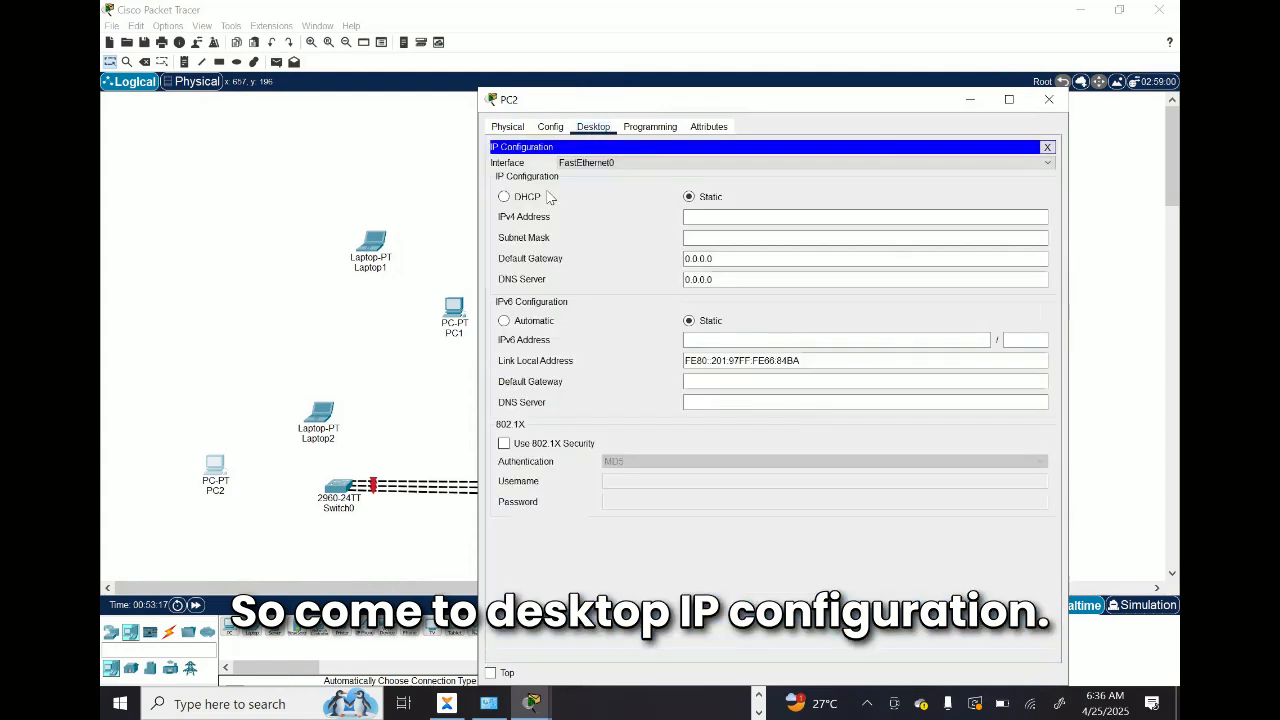
{"action": "left_click", "coordinate": [700, 215]}
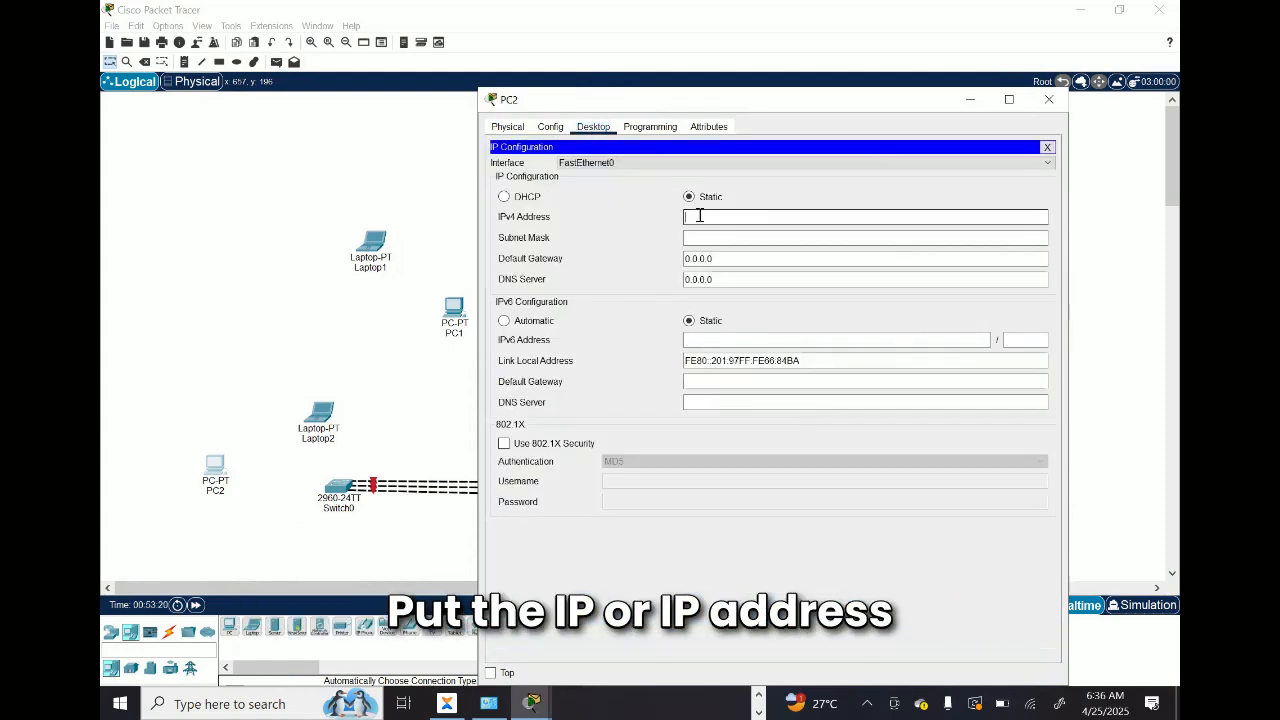
{"action": "left_click", "coordinate": [708, 237]}
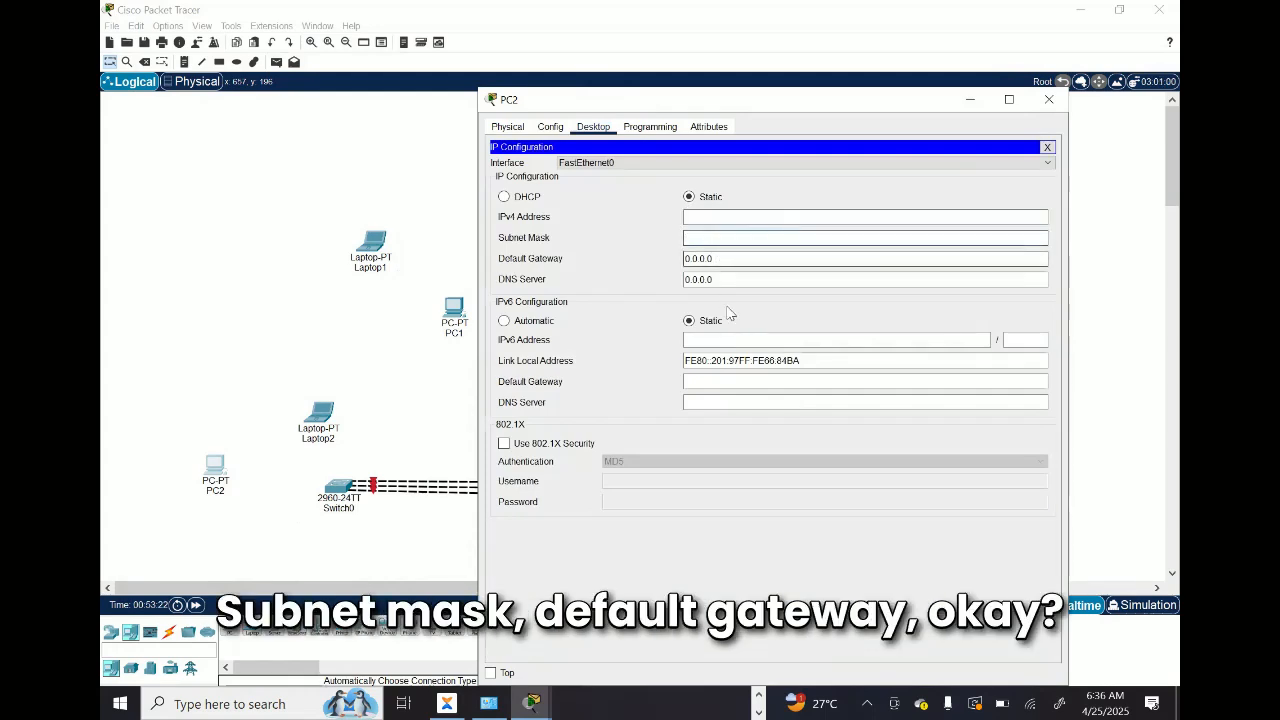
{"action": "left_click_drag", "start_coordinate": [732, 99], "coordinate": [583, 105]}
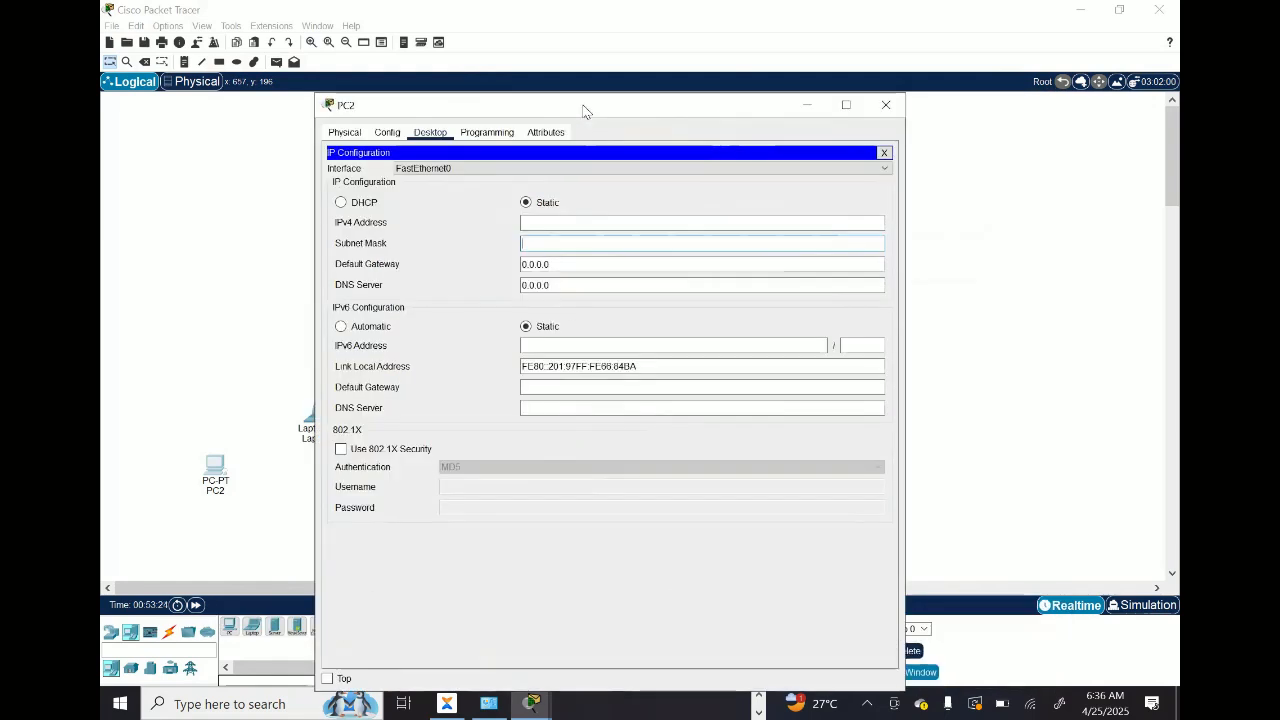
{"action": "left_click", "coordinate": [872, 110]}
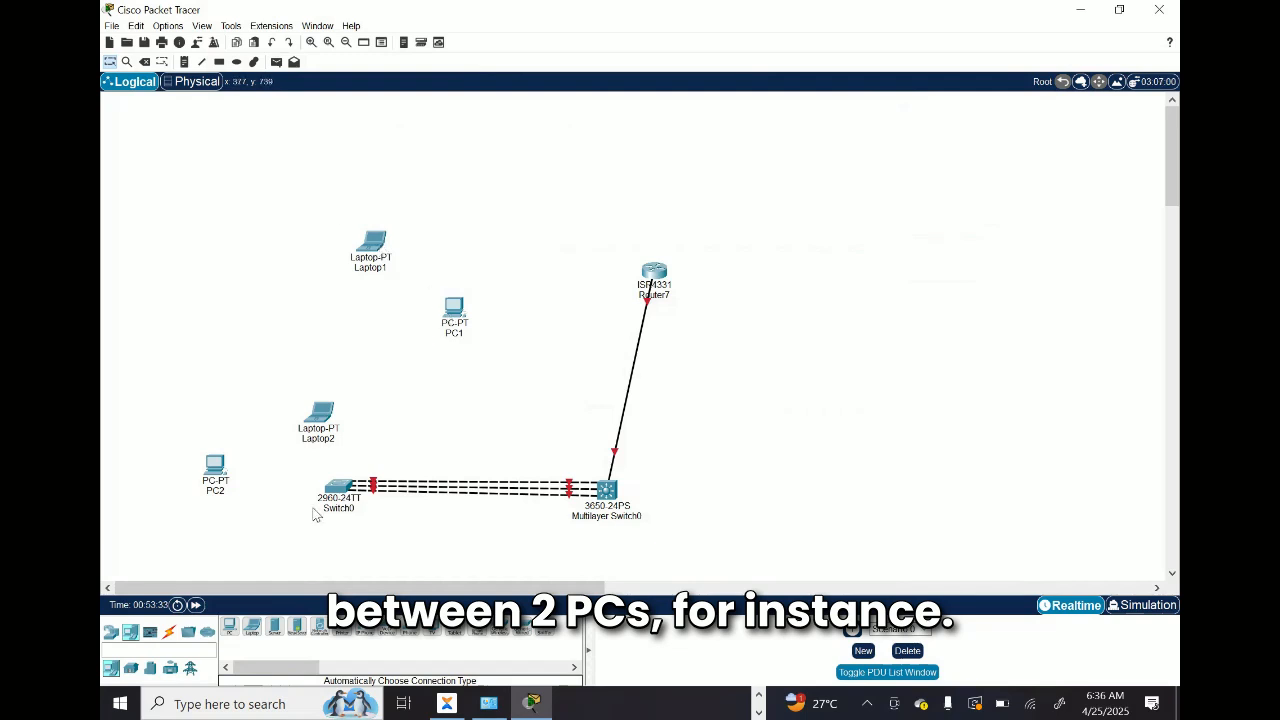
Step: Connect Laptop1 to PC1 with an automatically chosen cable and place PC1 slightly lower in the workspace
{"action": "left_click", "coordinate": [170, 633]}
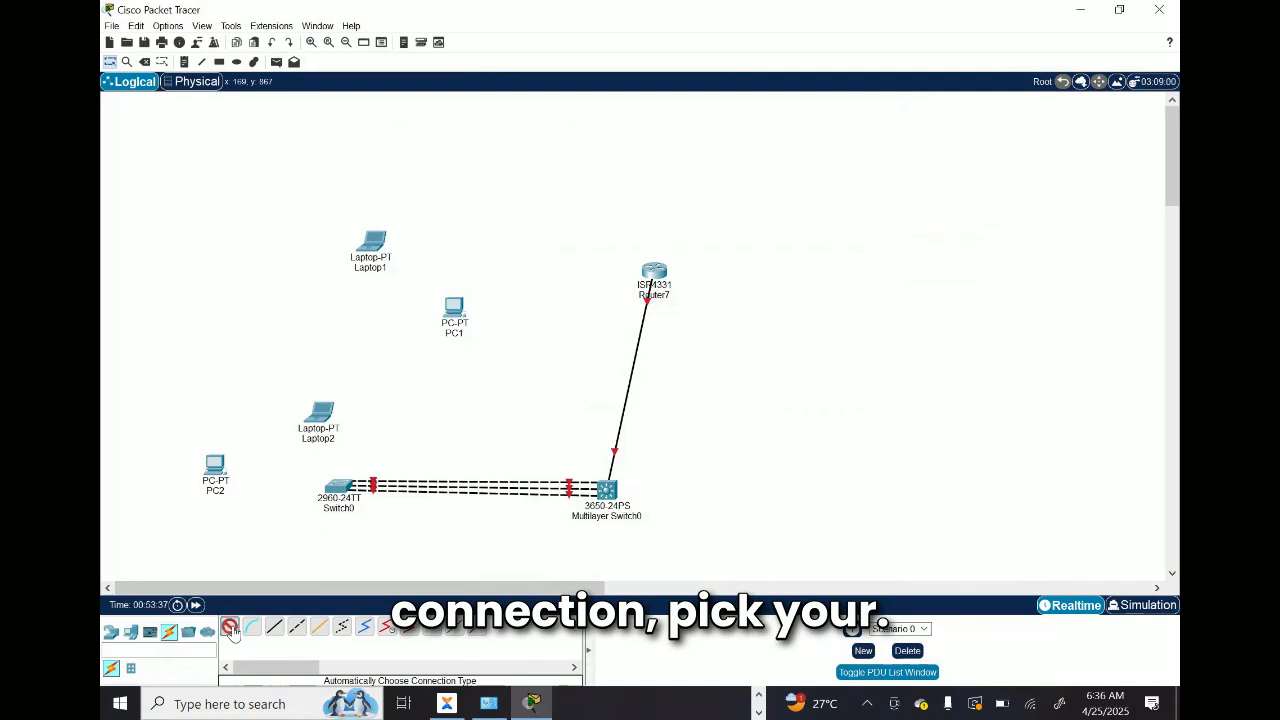
{"action": "left_click", "coordinate": [230, 628]}
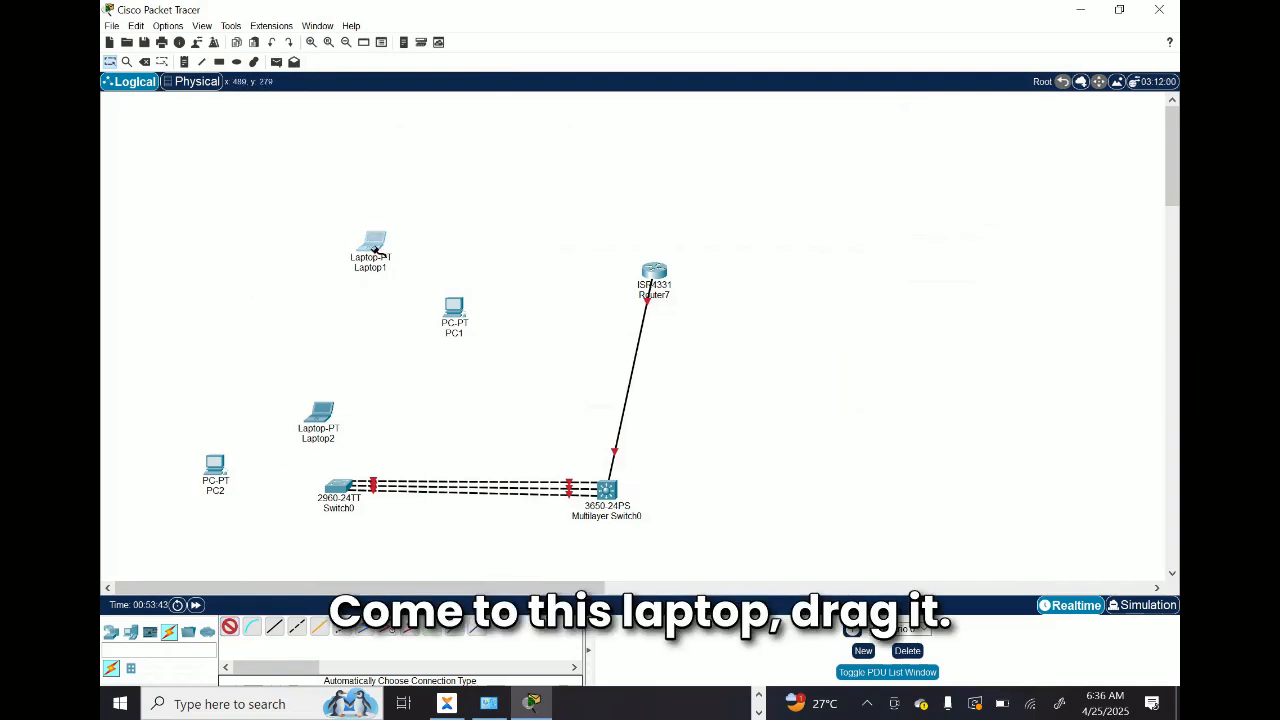
{"action": "left_click_drag", "start_coordinate": [374, 250], "coordinate": [488, 382]}
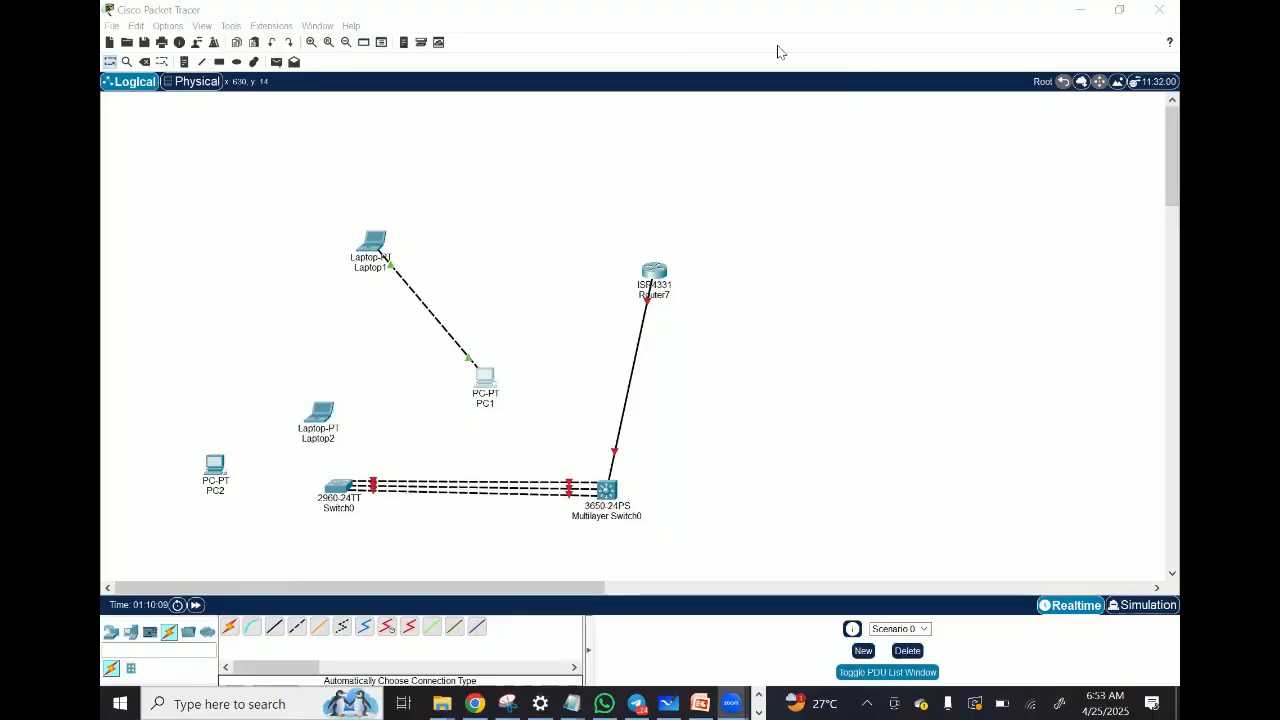
Step: Open the Save As dialog for the topology file and close it without saving
{"action": "left_click", "coordinate": [517, 190]}
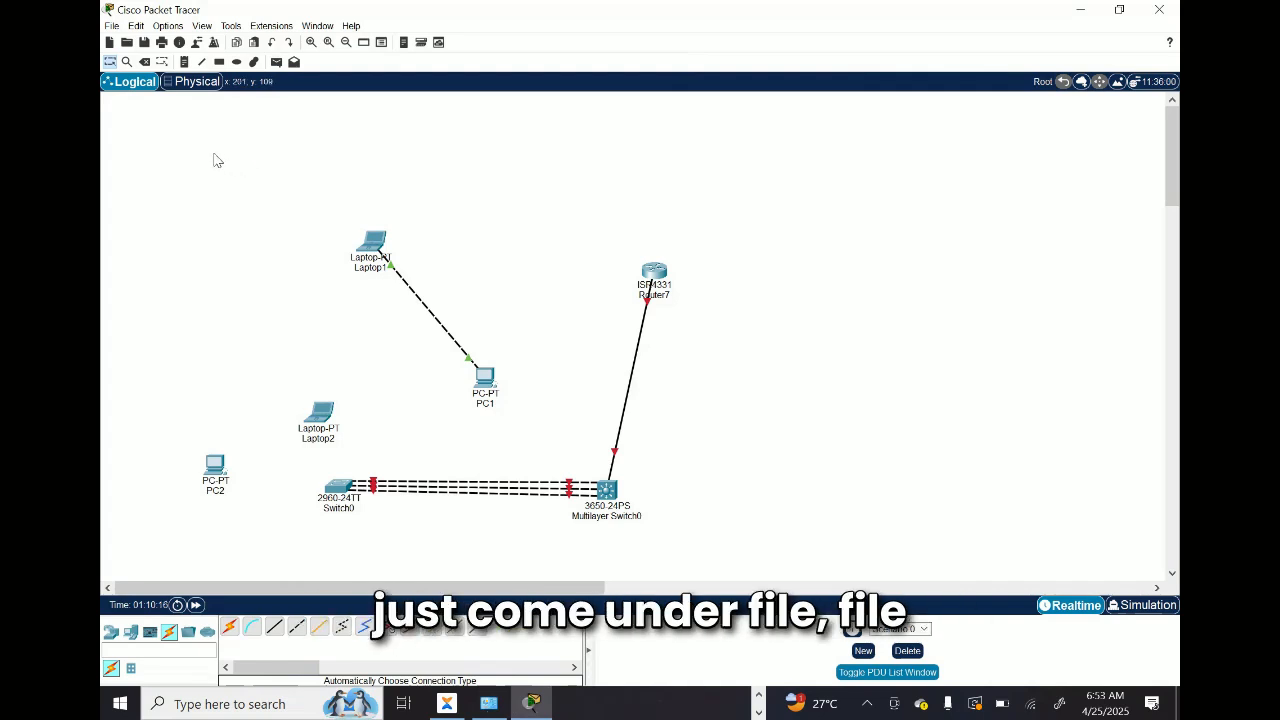
{"action": "left_click", "coordinate": [112, 27]}
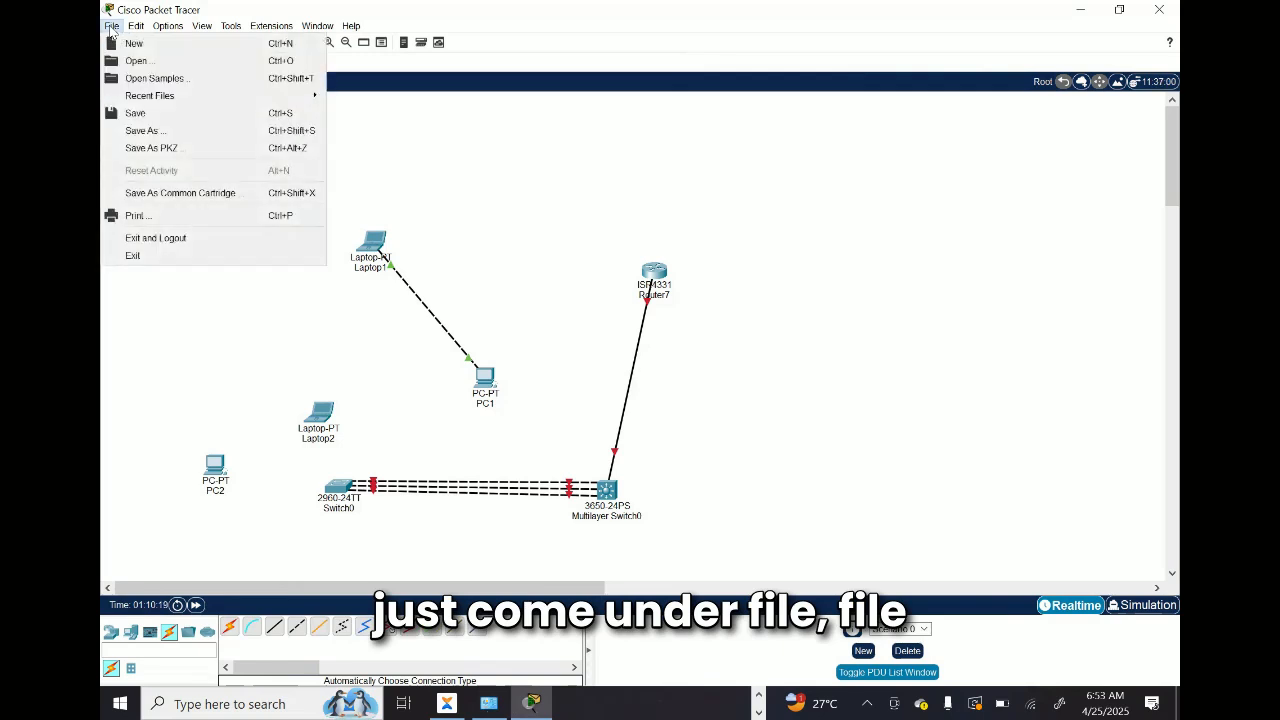
{"action": "left_click", "coordinate": [150, 133]}
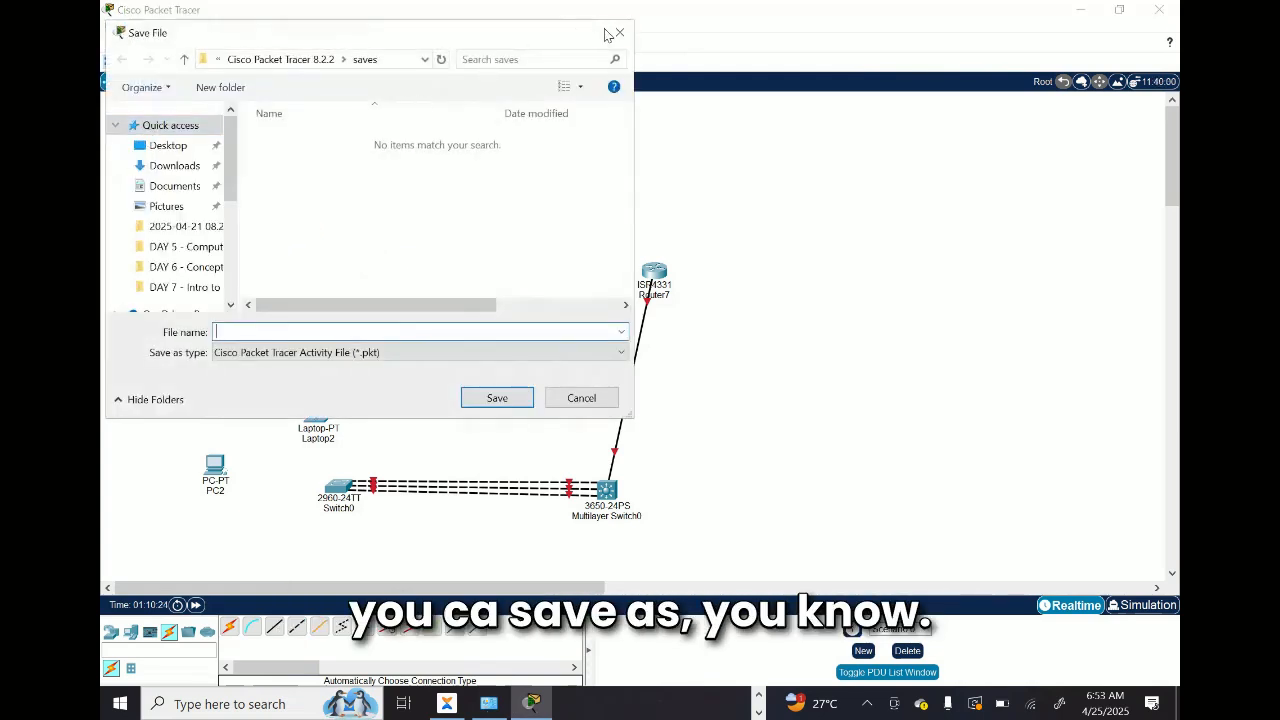
{"action": "left_click", "coordinate": [619, 35]}
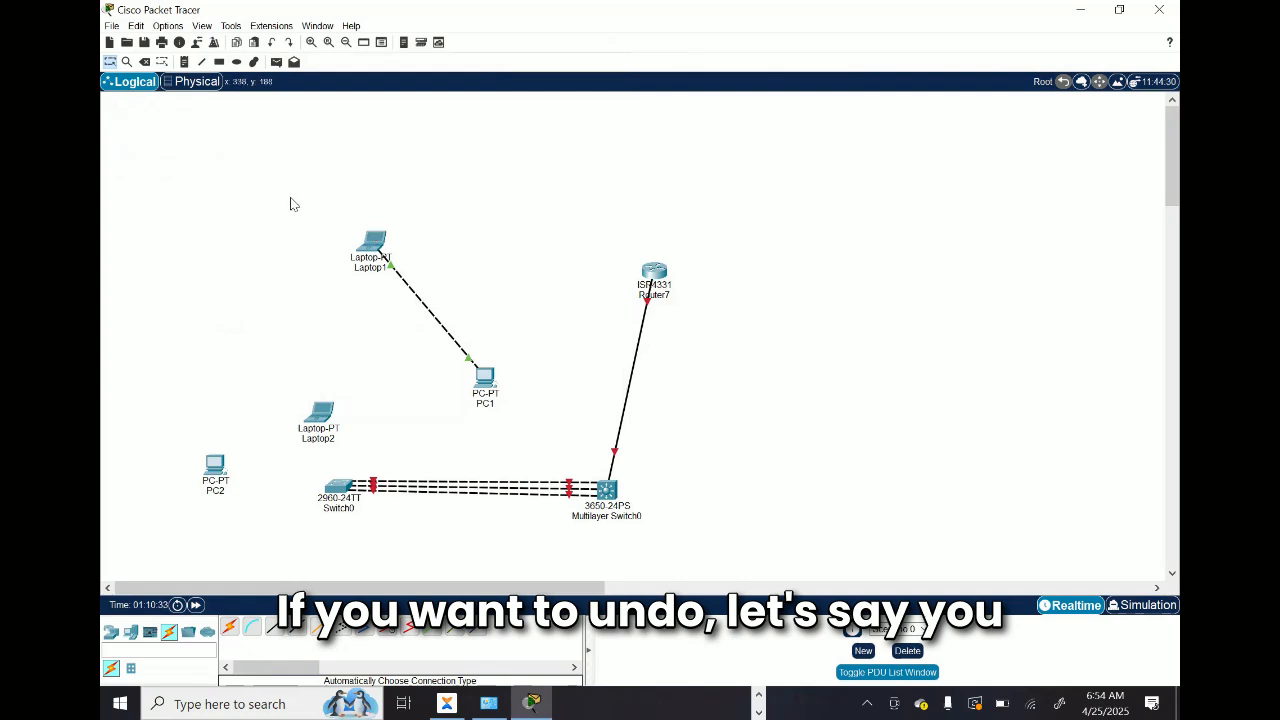
Step: Delete Laptop1 from the workspace and confirm the removal
{"action": "left_click_drag", "start_coordinate": [290, 198], "coordinate": [416, 304]}
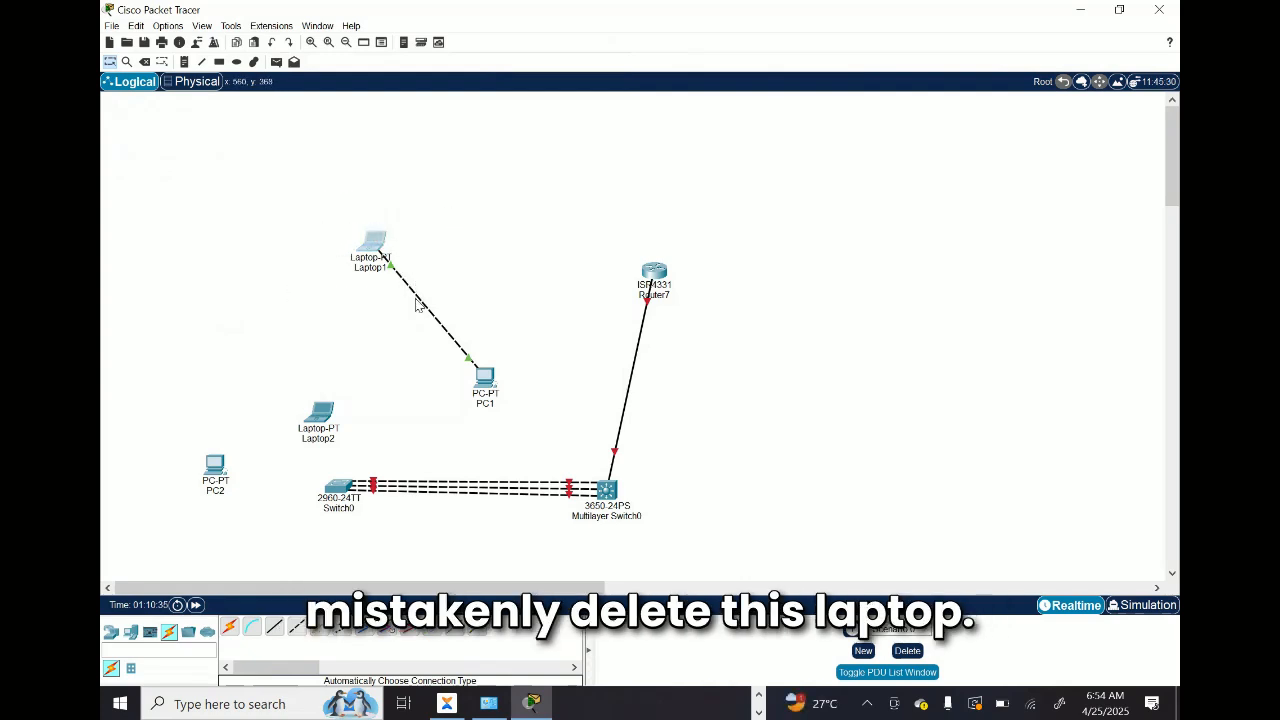
{"action": "key", "text": "Delete"}
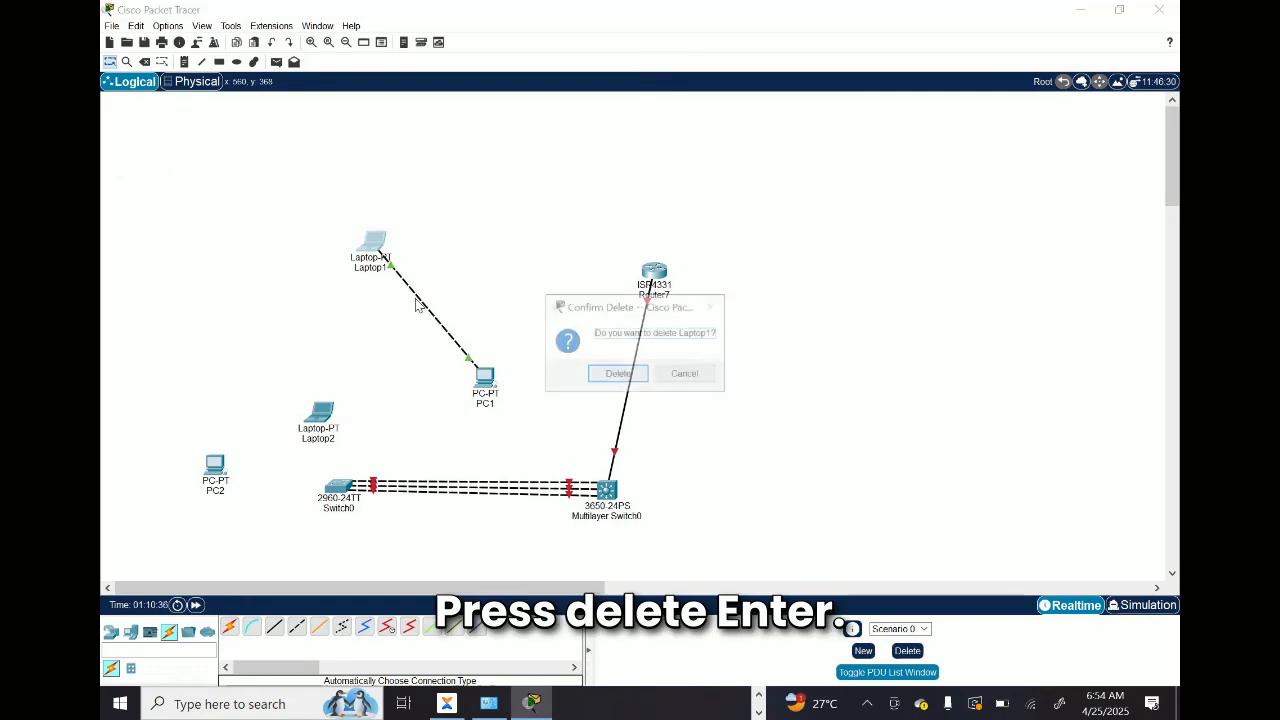
{"action": "key", "text": "Return"}
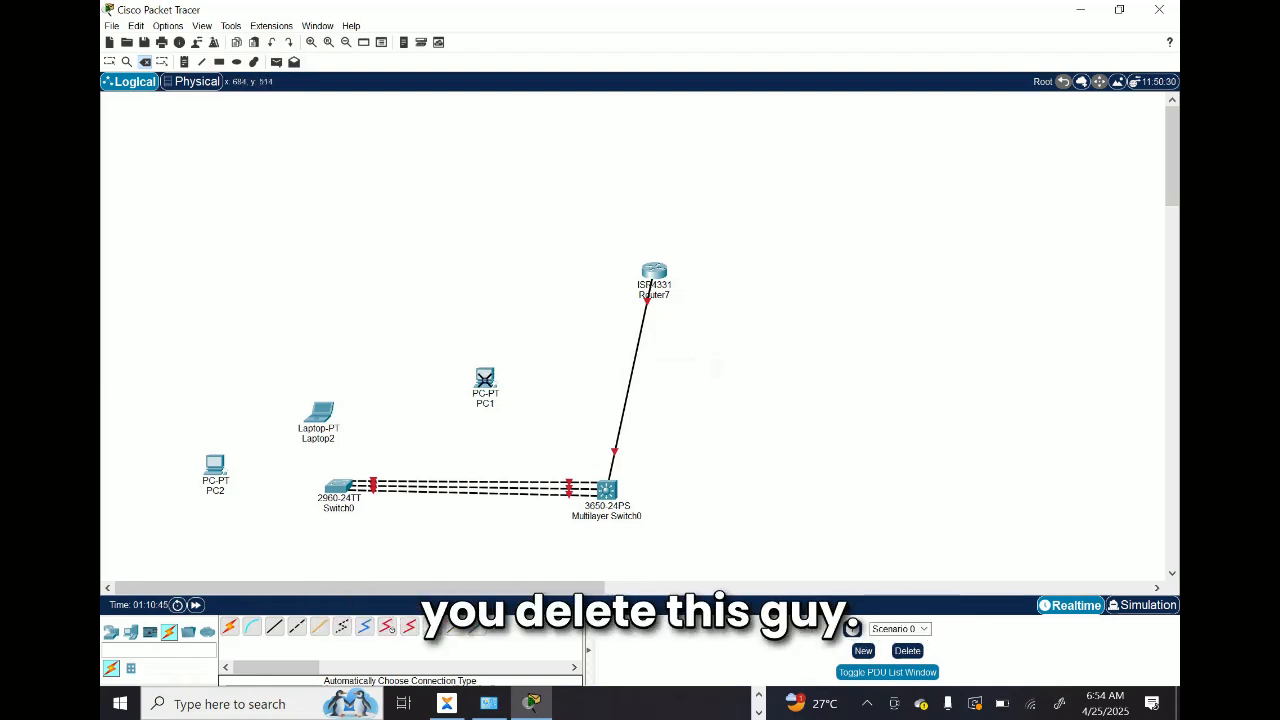
Step: Delete PC1 from the workspace, leave delete mode, and undo the deletion
{"action": "left_click", "coordinate": [485, 378]}
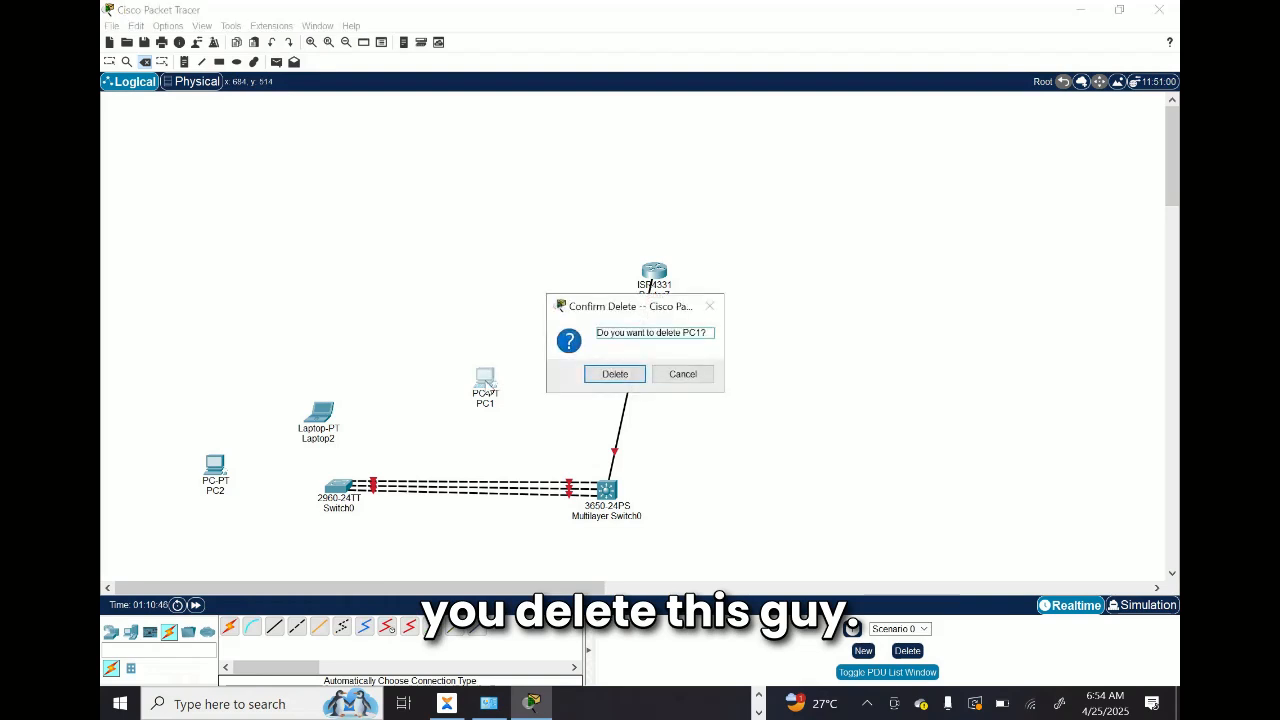
{"action": "left_click", "coordinate": [615, 376]}
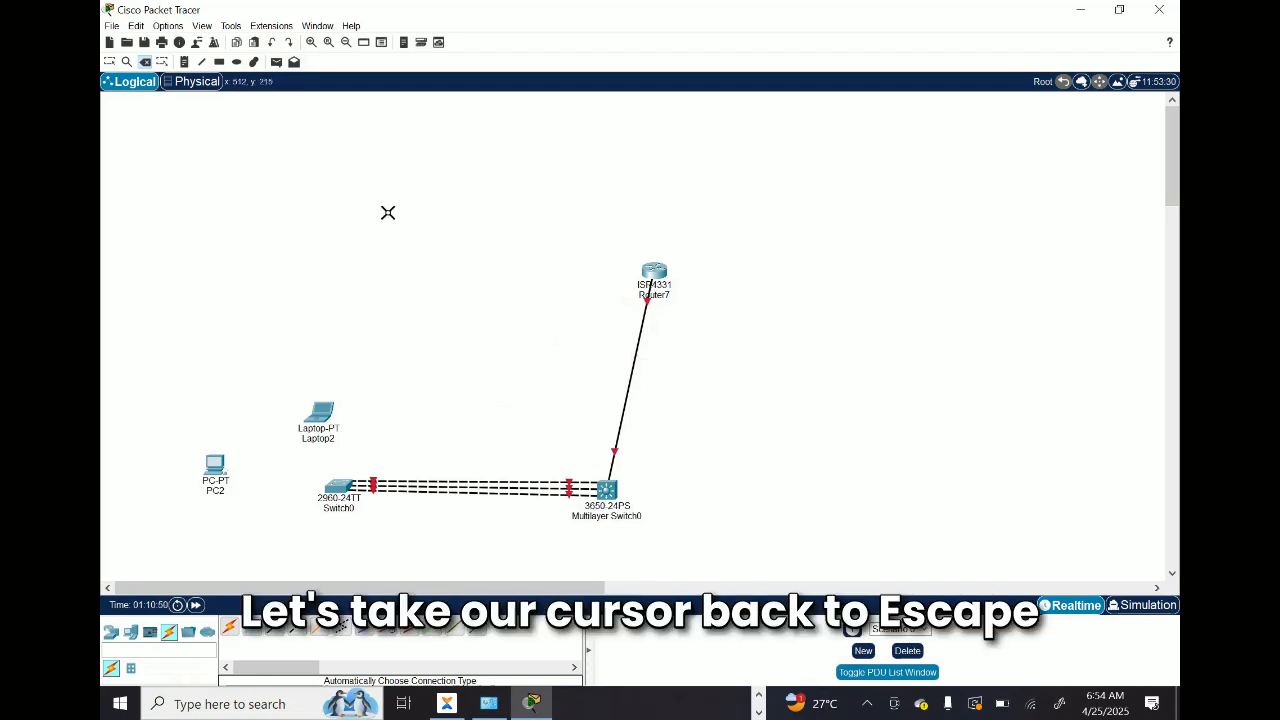
{"action": "key", "text": "Escape"}
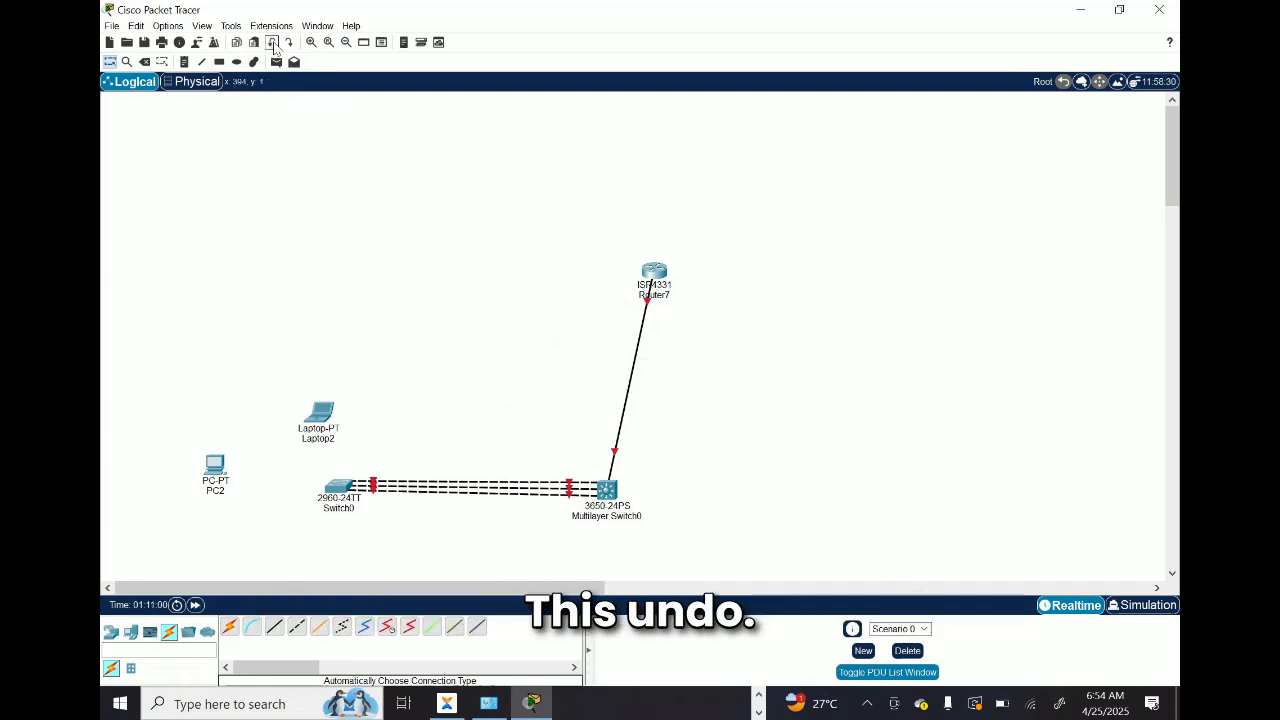
{"action": "left_click", "coordinate": [271, 42]}
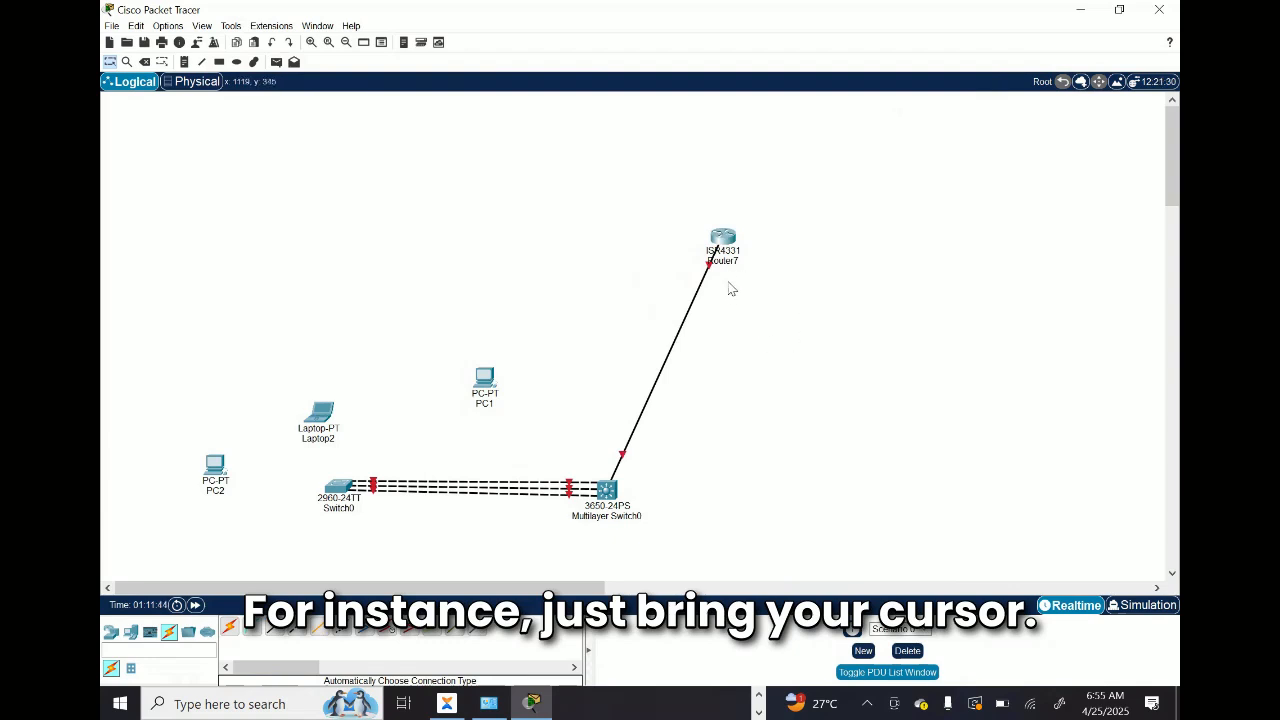
{"action": "mouse_move", "coordinate": [726, 270]}
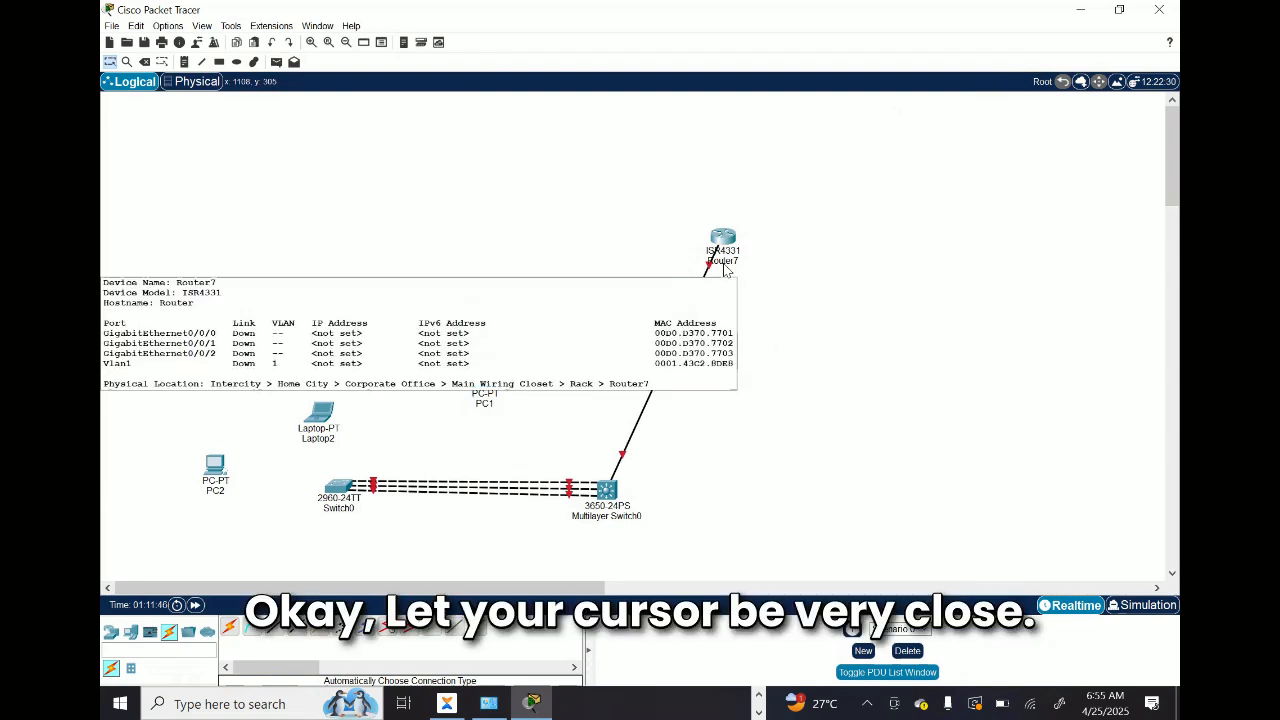
{"action": "left_click", "coordinate": [725, 261]}
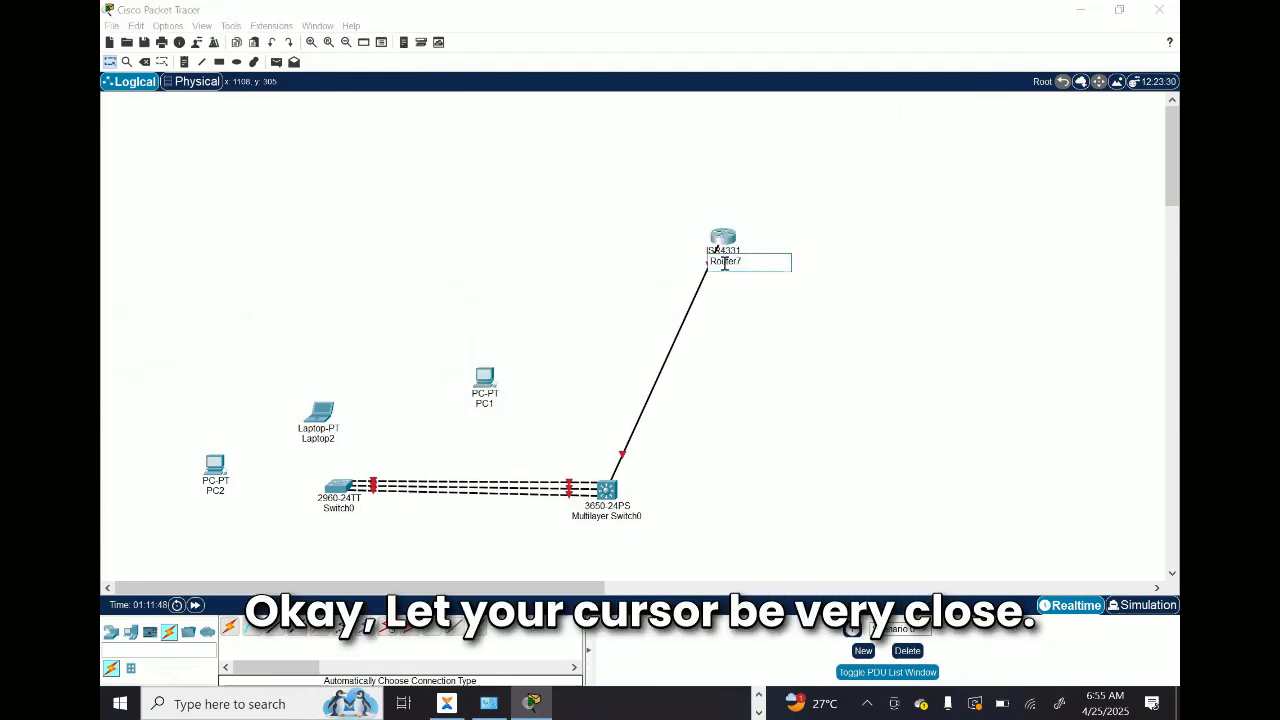
{"action": "left_click", "coordinate": [829, 334]}
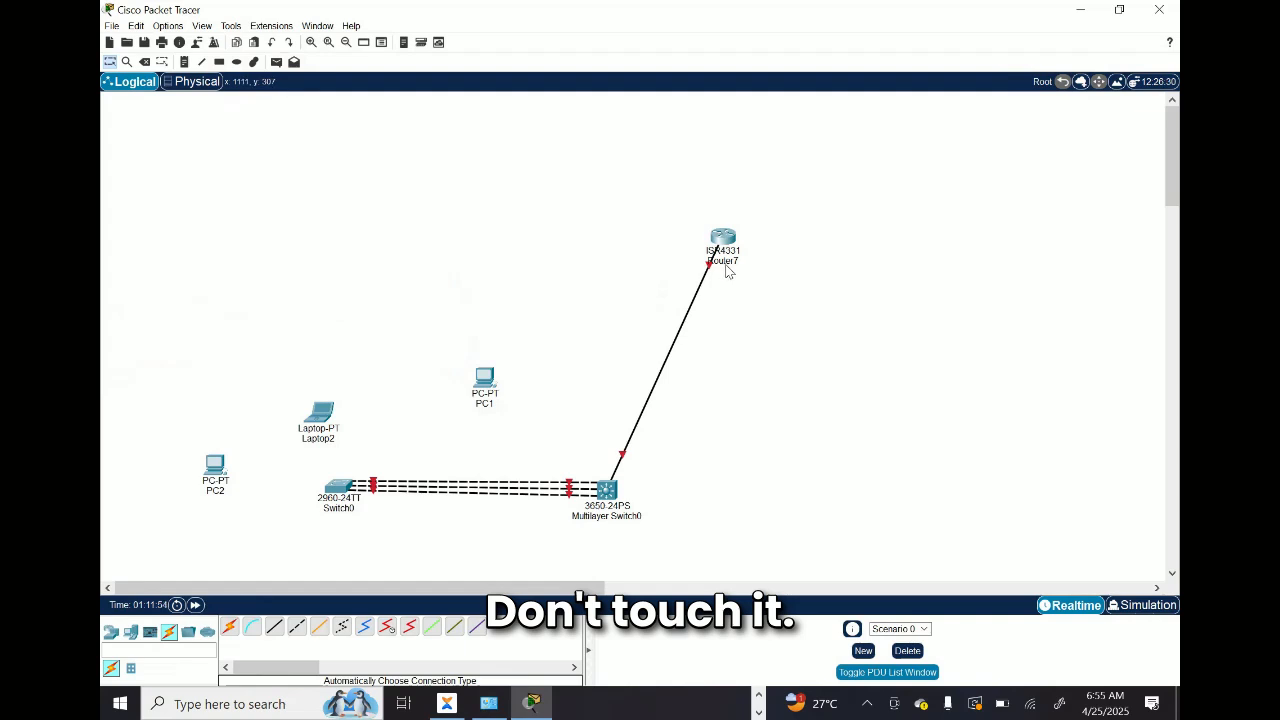
Step: Rename the ISR4331 router as LONDON H/Q Router using its name label in the workspace
{"action": "mouse_move", "coordinate": [727, 271]}
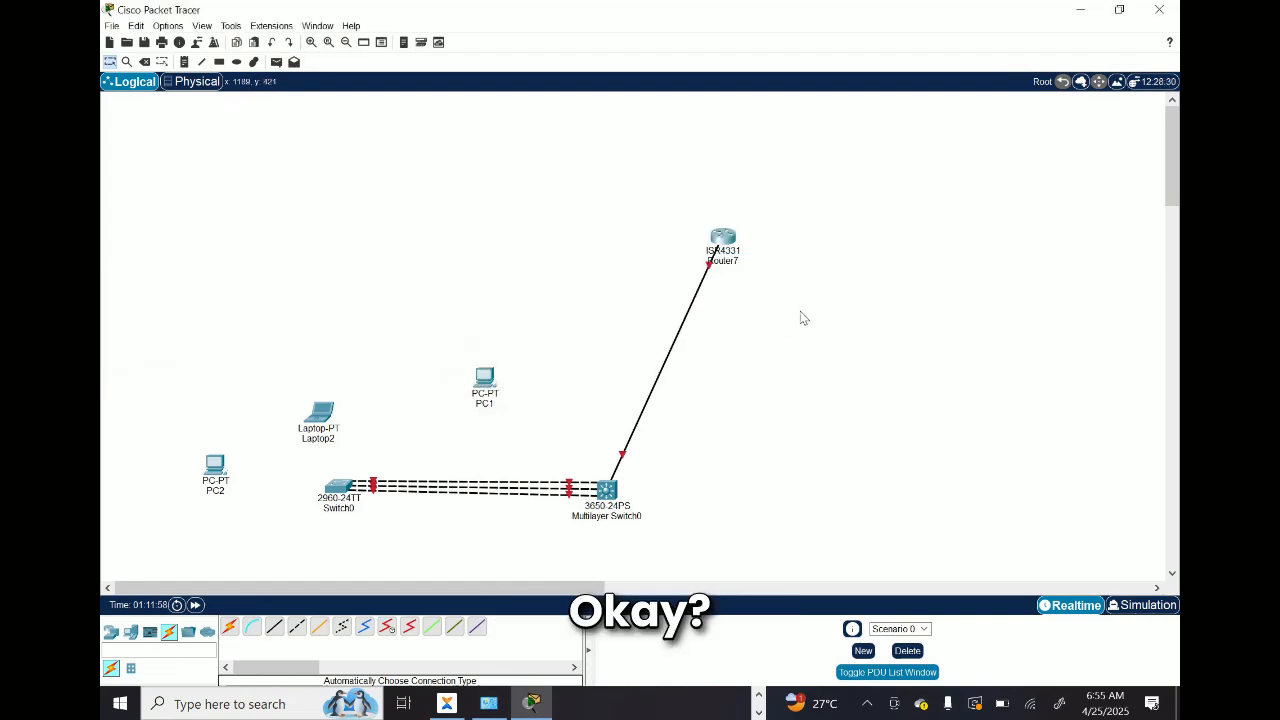
{"action": "left_click", "coordinate": [727, 262]}
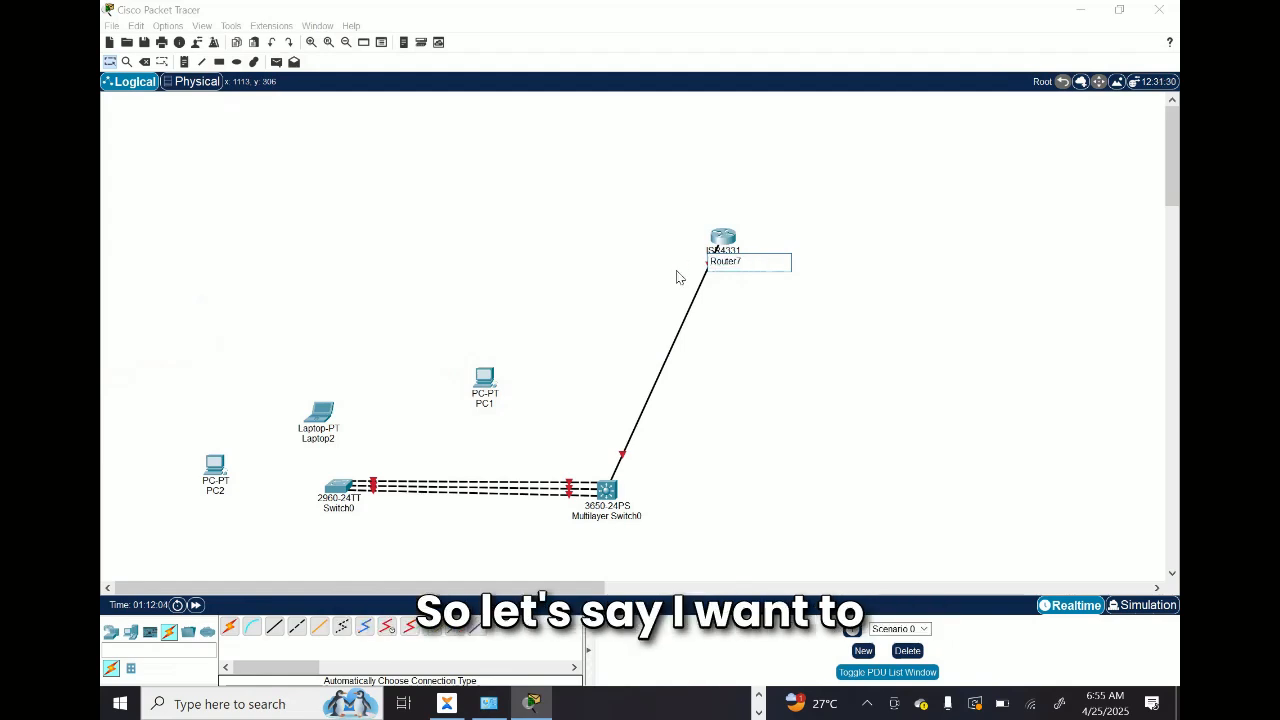
{"action": "left_click_drag", "start_coordinate": [754, 262], "coordinate": [704, 266]}
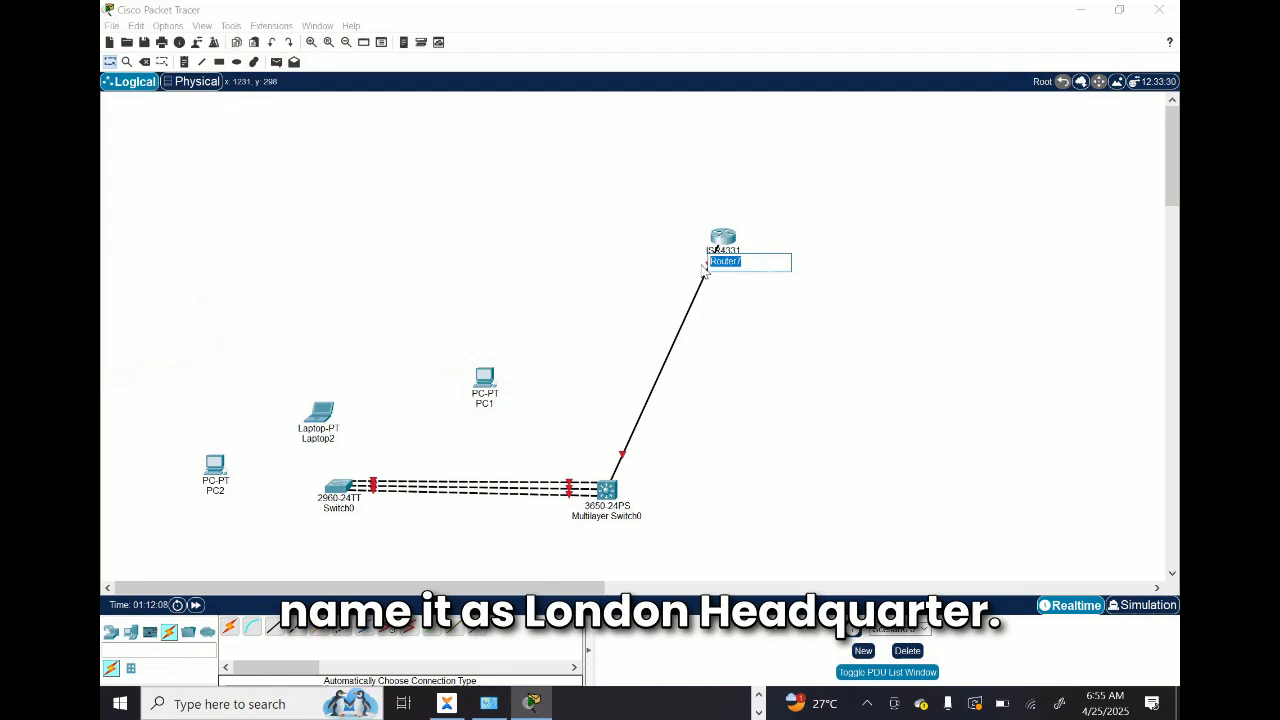
{"action": "type", "text": "LON"}
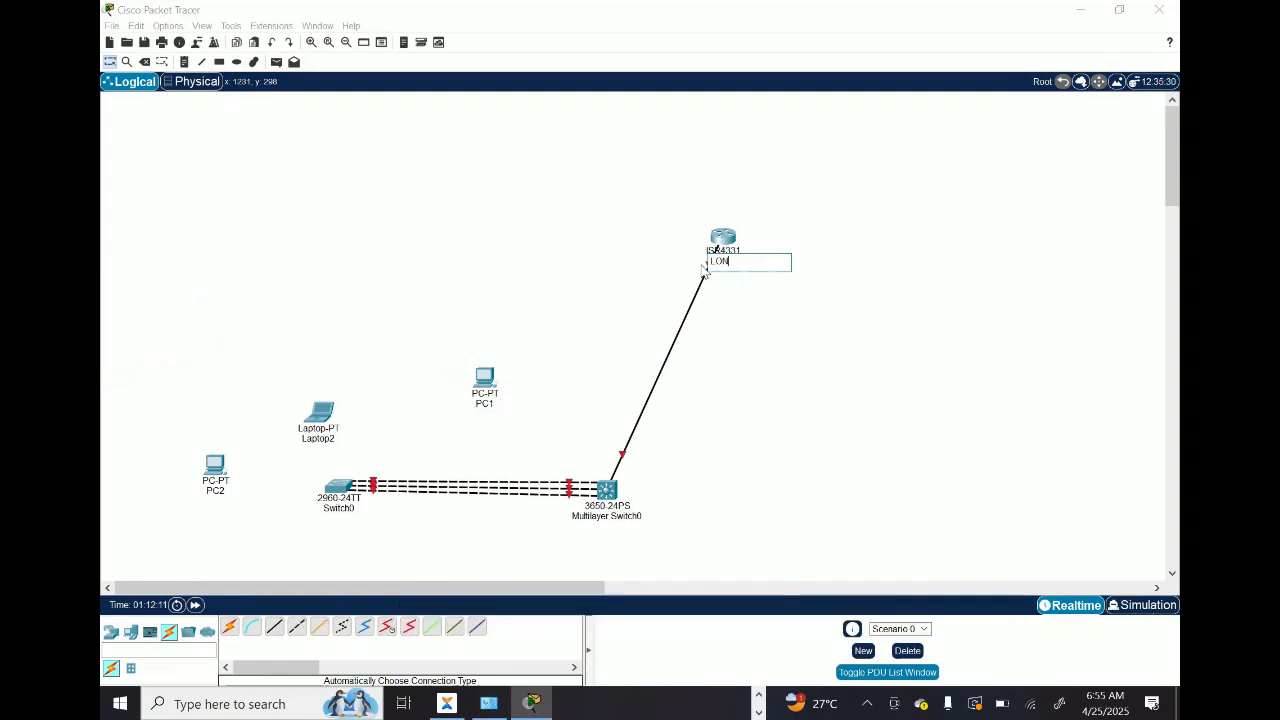
{"action": "type", "text": "DON HQ"}
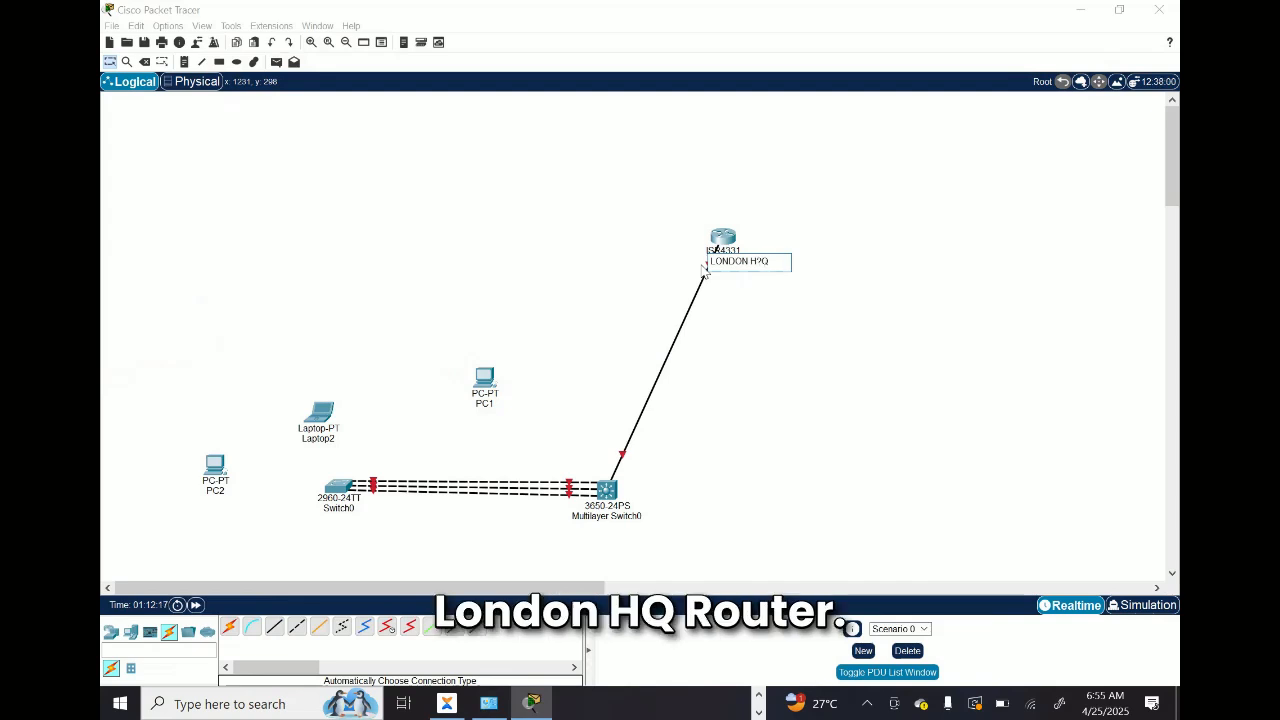
{"action": "key", "text": "BackSpace"}
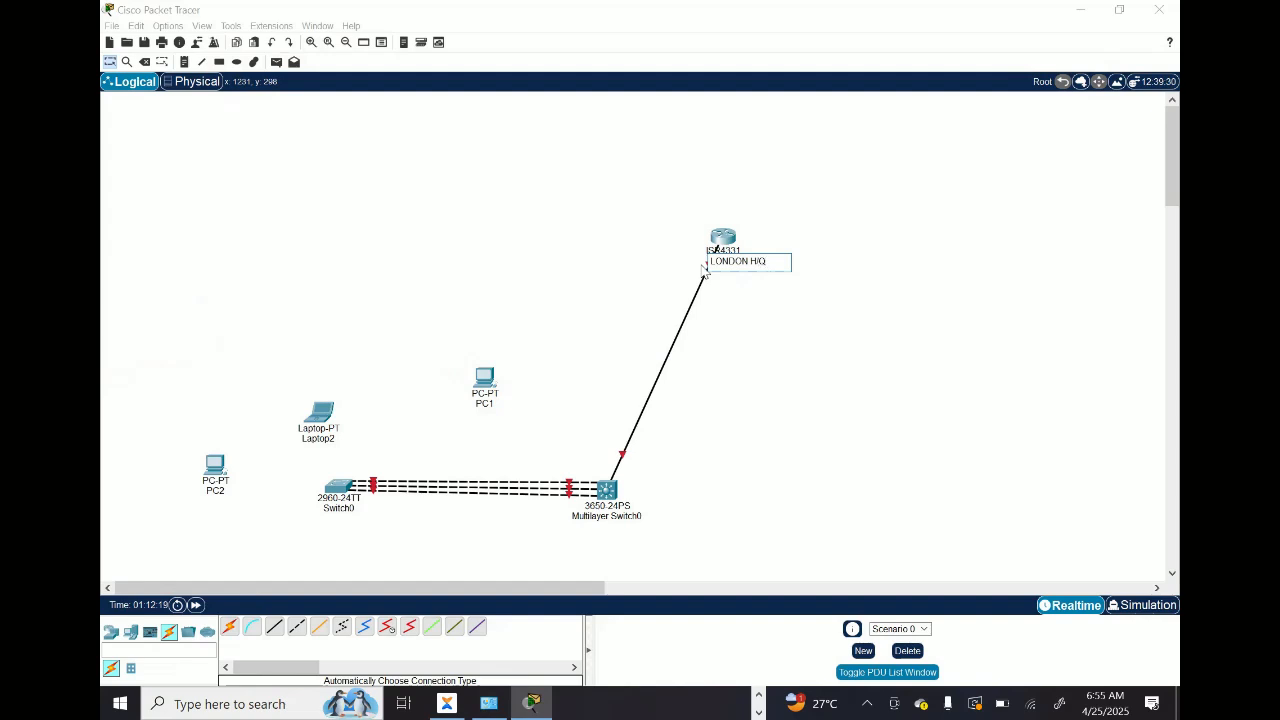
{"action": "type", "text": "/Q Router"}
{"action": "left_click", "coordinate": [861, 344]}
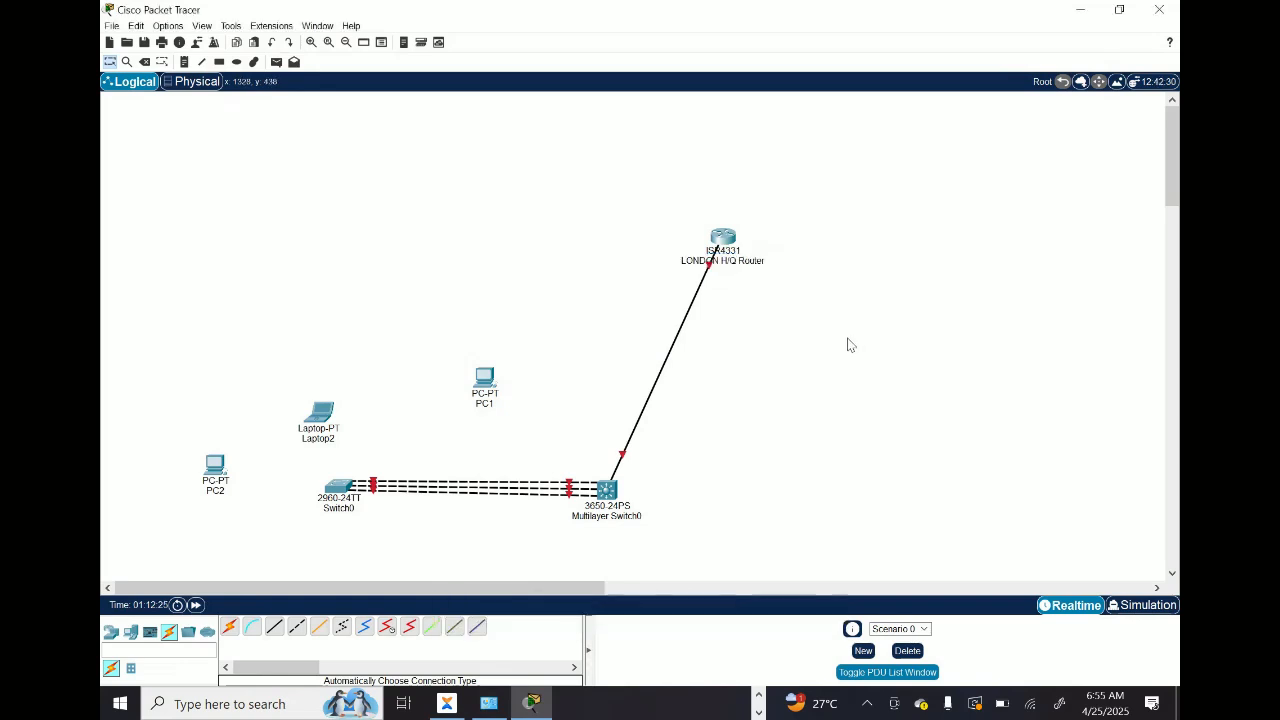
Step: Rename the 3650-24PS multilayer switch as Cental Office Switch
{"action": "left_click", "coordinate": [625, 516]}
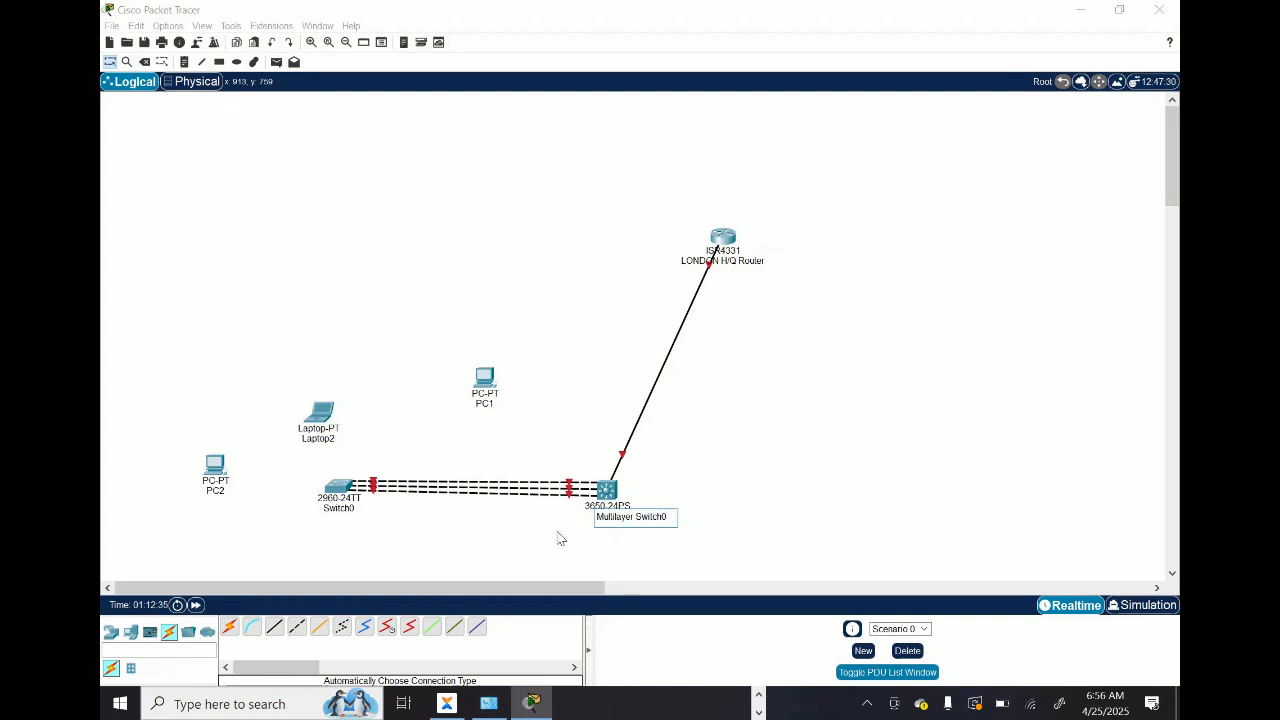
{"action": "key", "text": "BackSpace"}
{"action": "key", "text": "BackSpace"}
{"action": "key", "text": "BackSpace"}
{"action": "key", "text": "BackSpace"}
{"action": "key", "text": "BackSpace"}
{"action": "key", "text": "BackSpace"}
{"action": "key", "text": "BackSpace"}
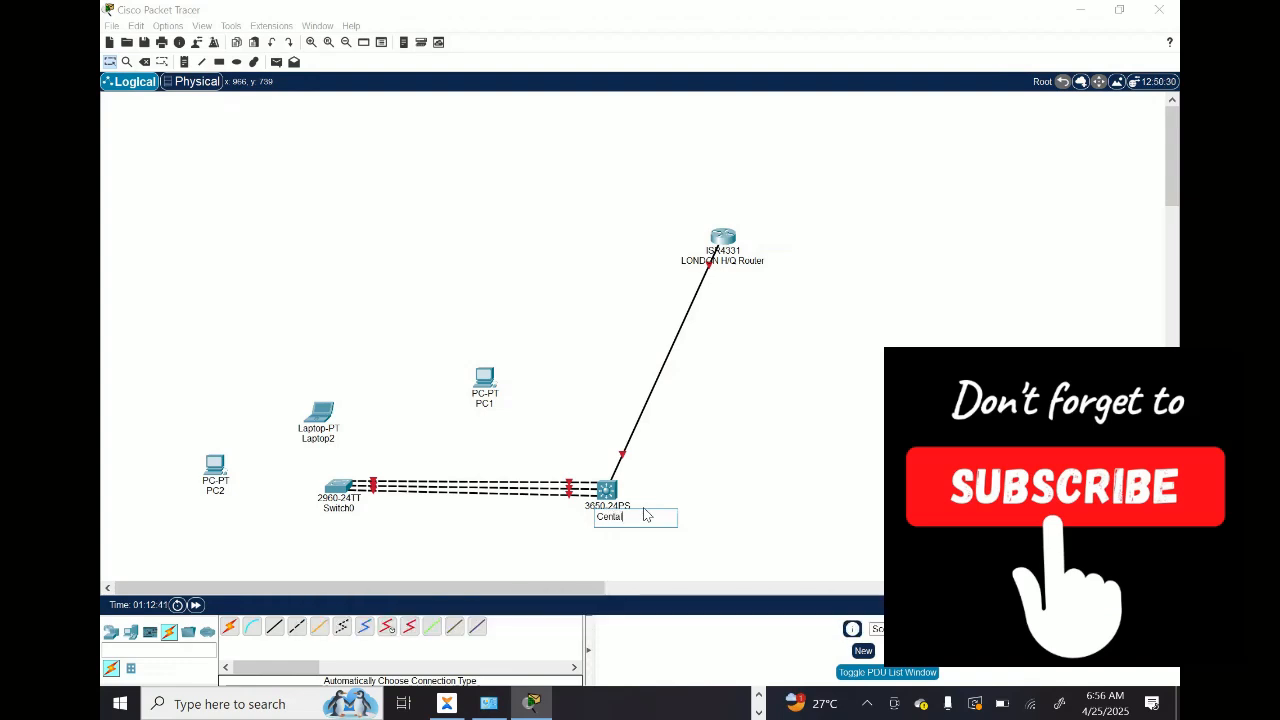
{"action": "type", "text": "ffi"}
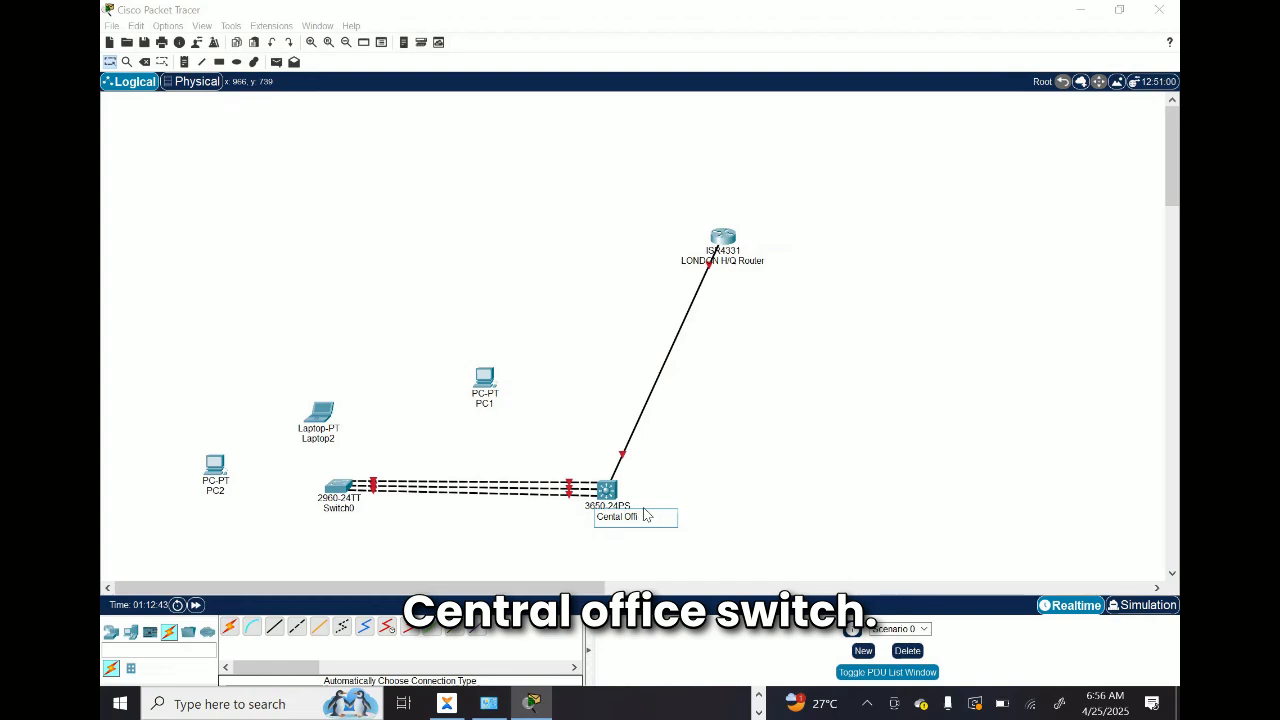
{"action": "type", "text": "ce Switc"}
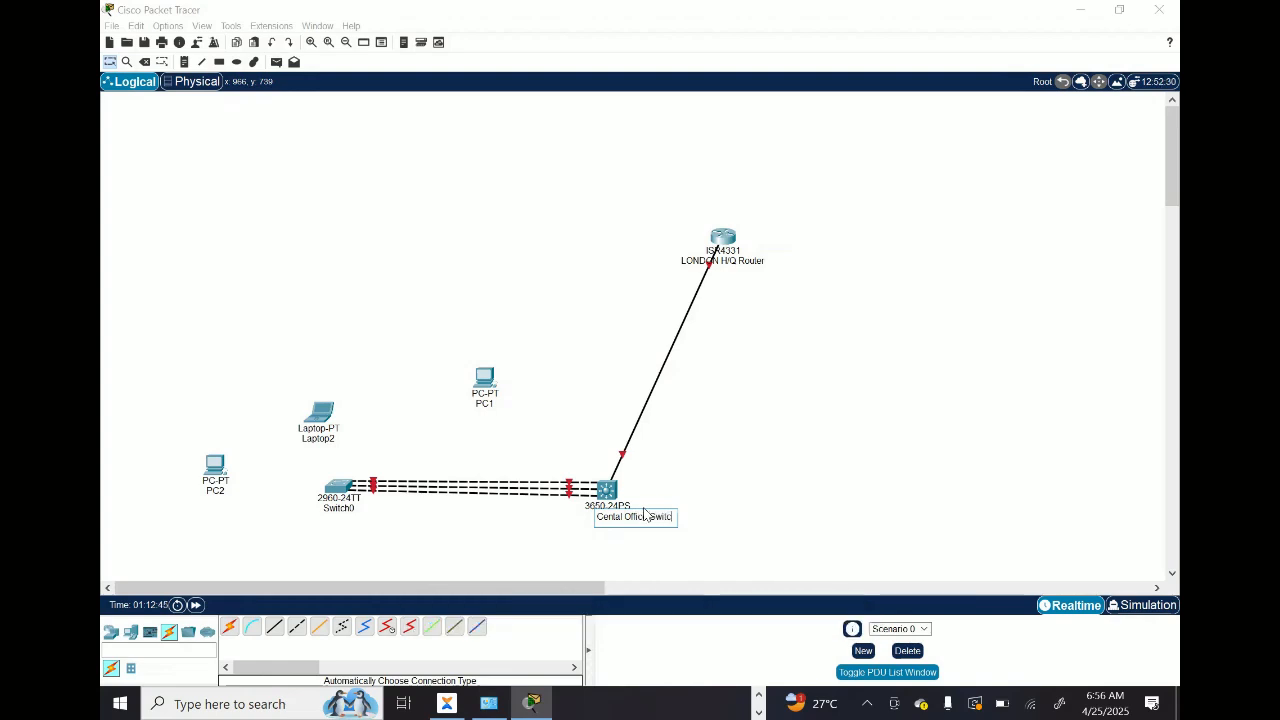
{"action": "type", "text": "h"}
{"action": "key", "text": "Return"}
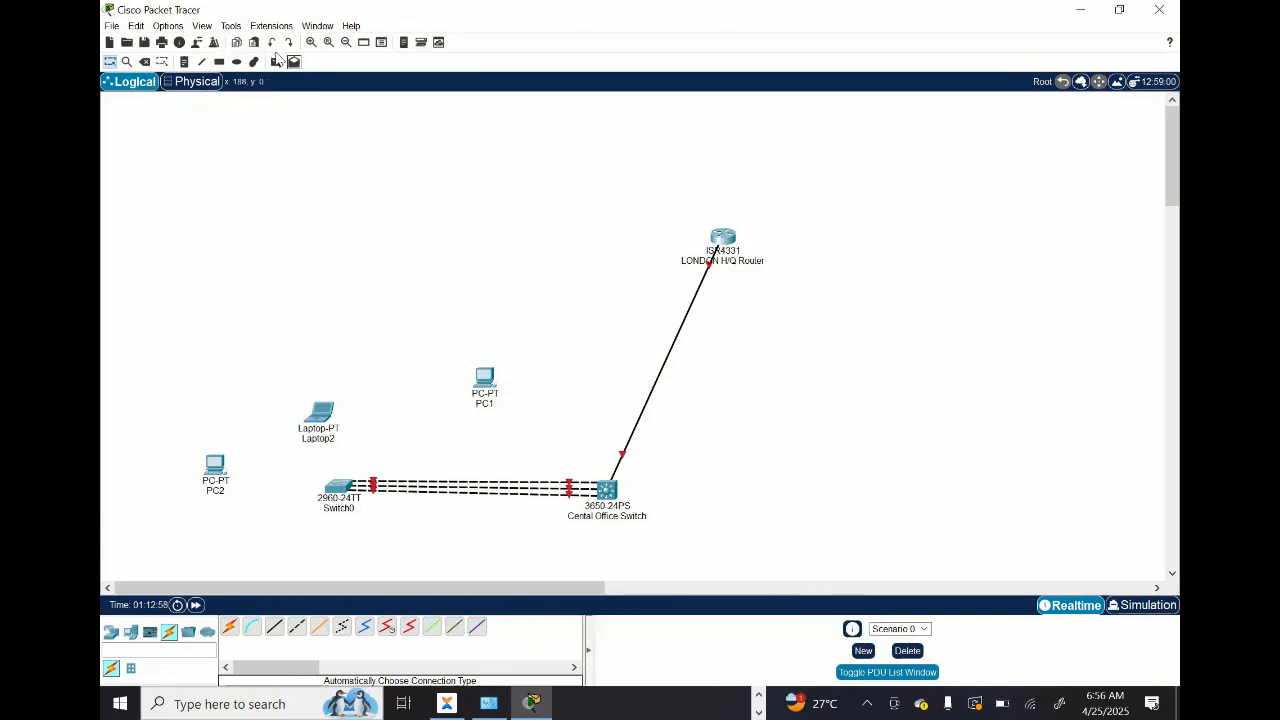
Step: Open the program preferences, look over the interface options, and close them without changes
{"action": "left_click", "coordinate": [232, 26]}
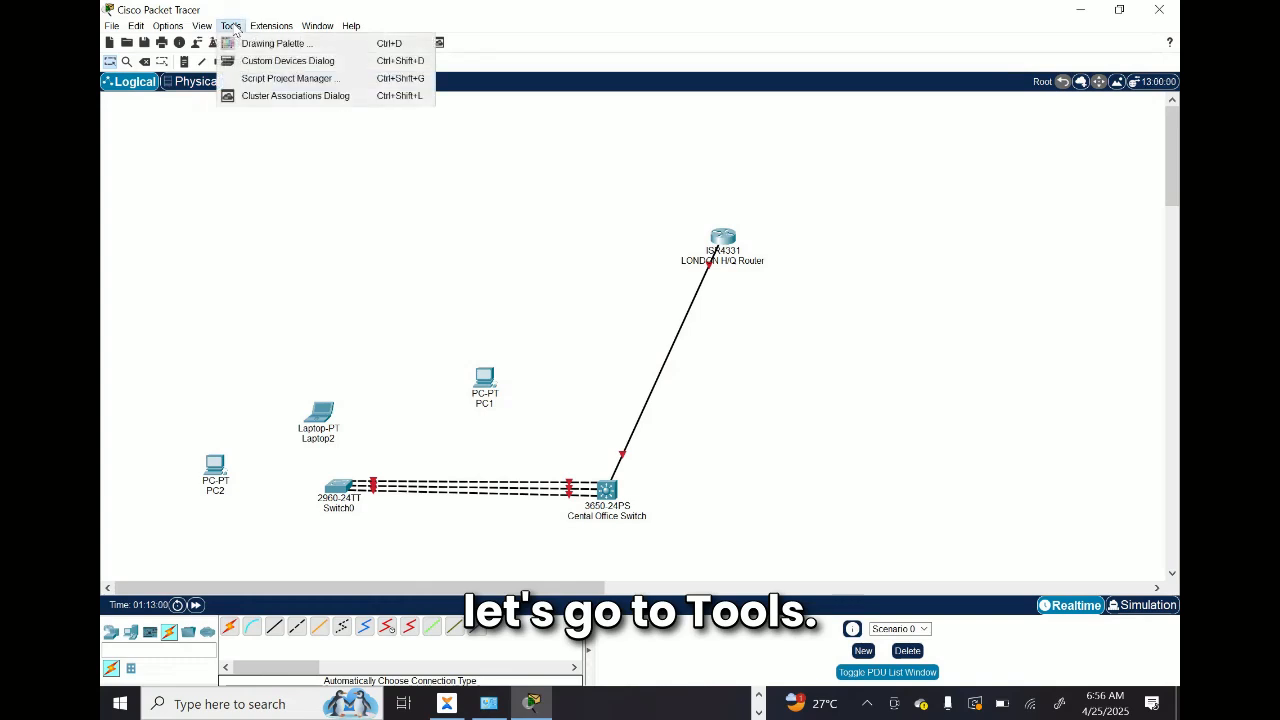
{"action": "mouse_move", "coordinate": [203, 28]}
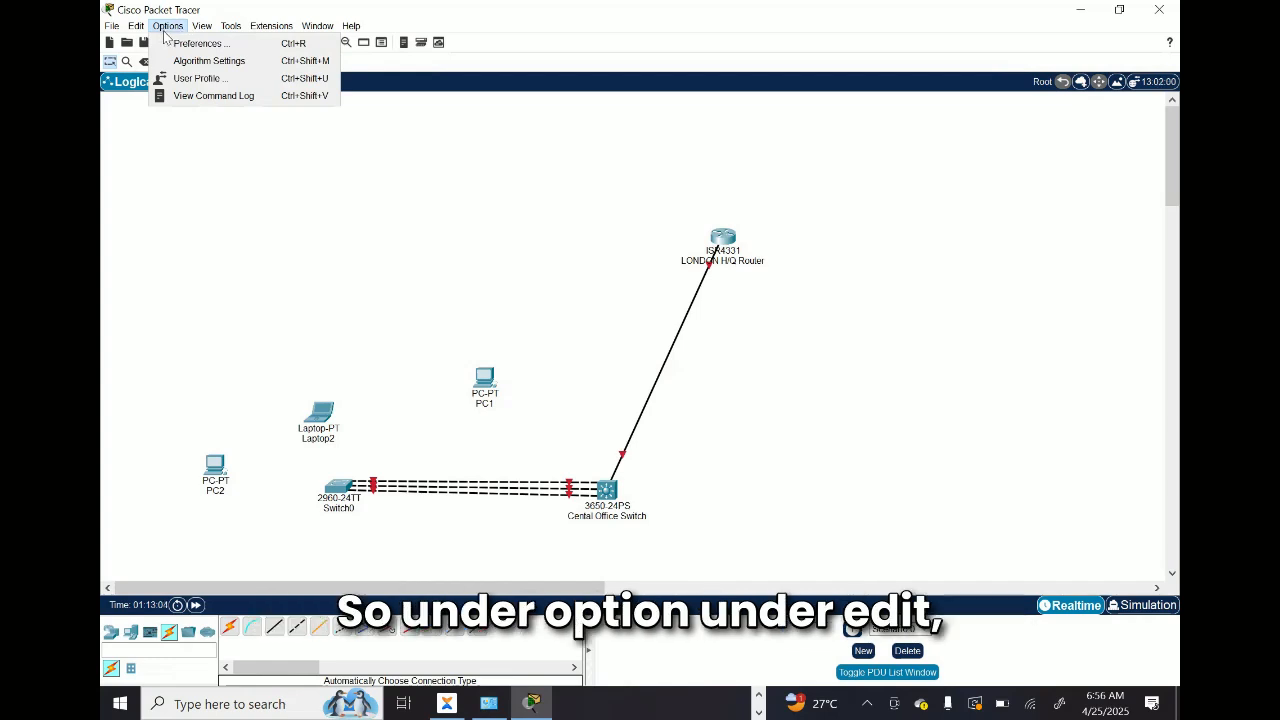
{"action": "mouse_move", "coordinate": [131, 34]}
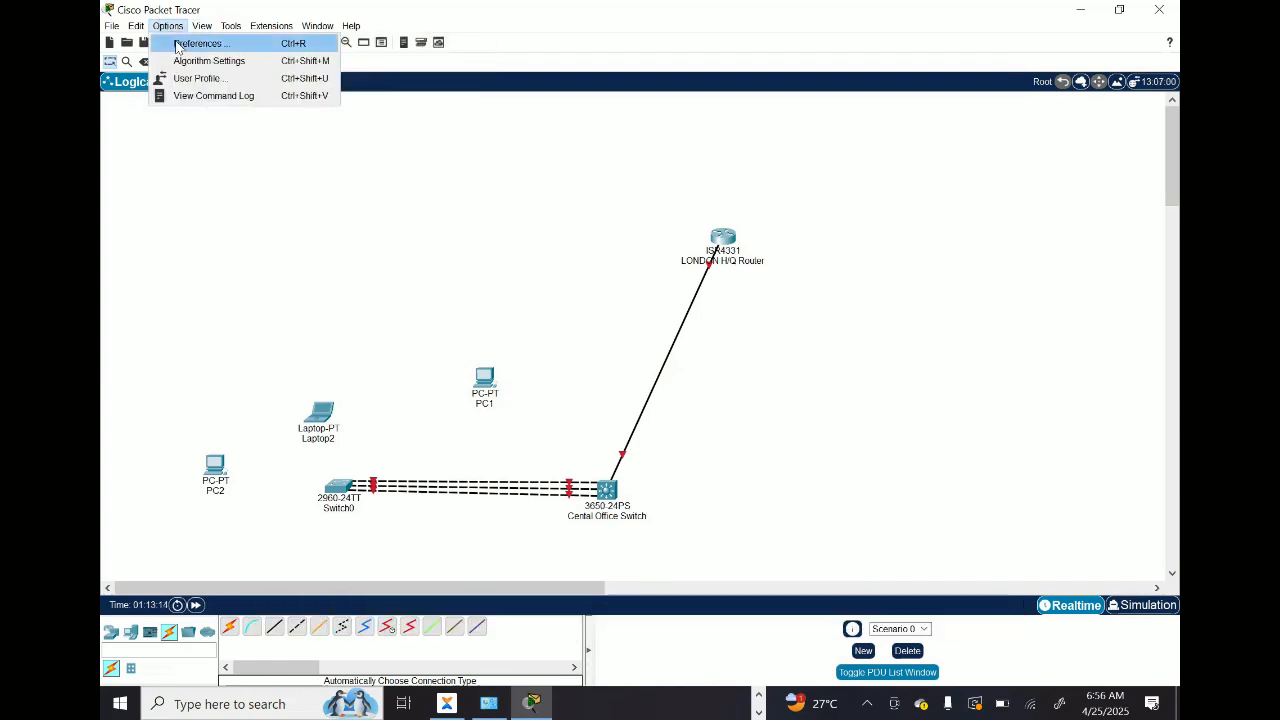
{"action": "left_click", "coordinate": [178, 44]}
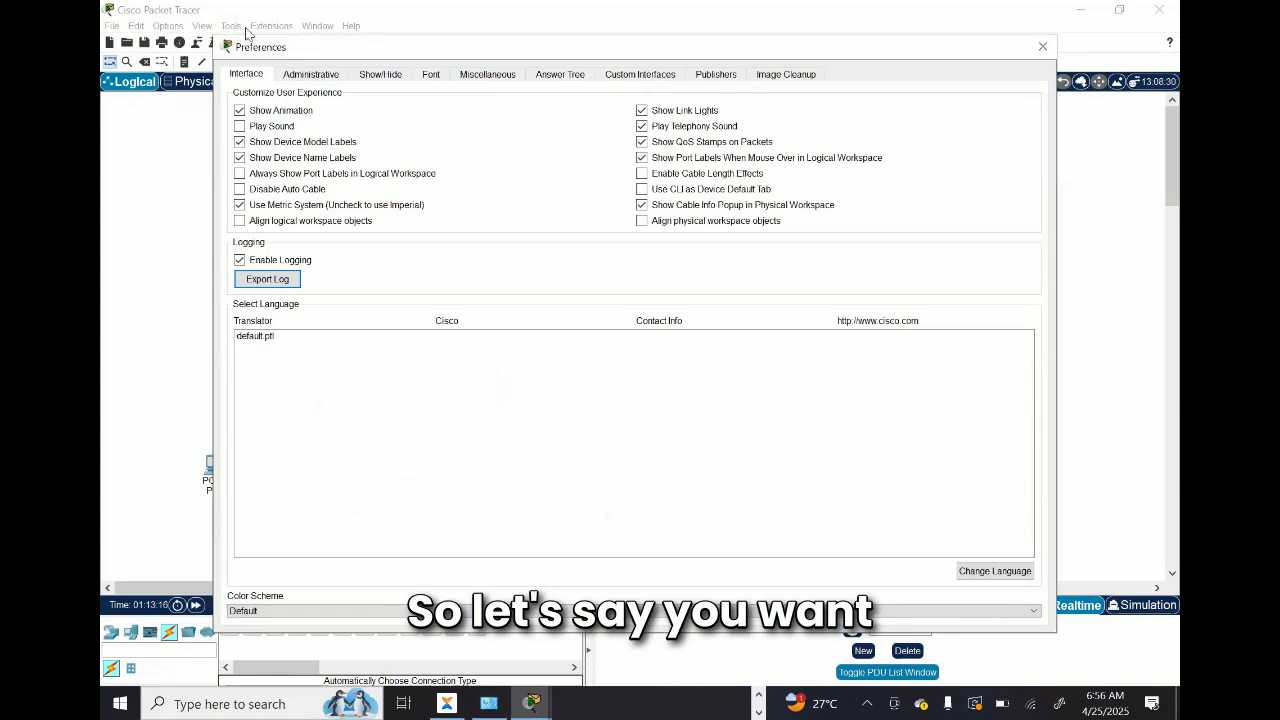
{"action": "left_click", "coordinate": [1042, 46]}
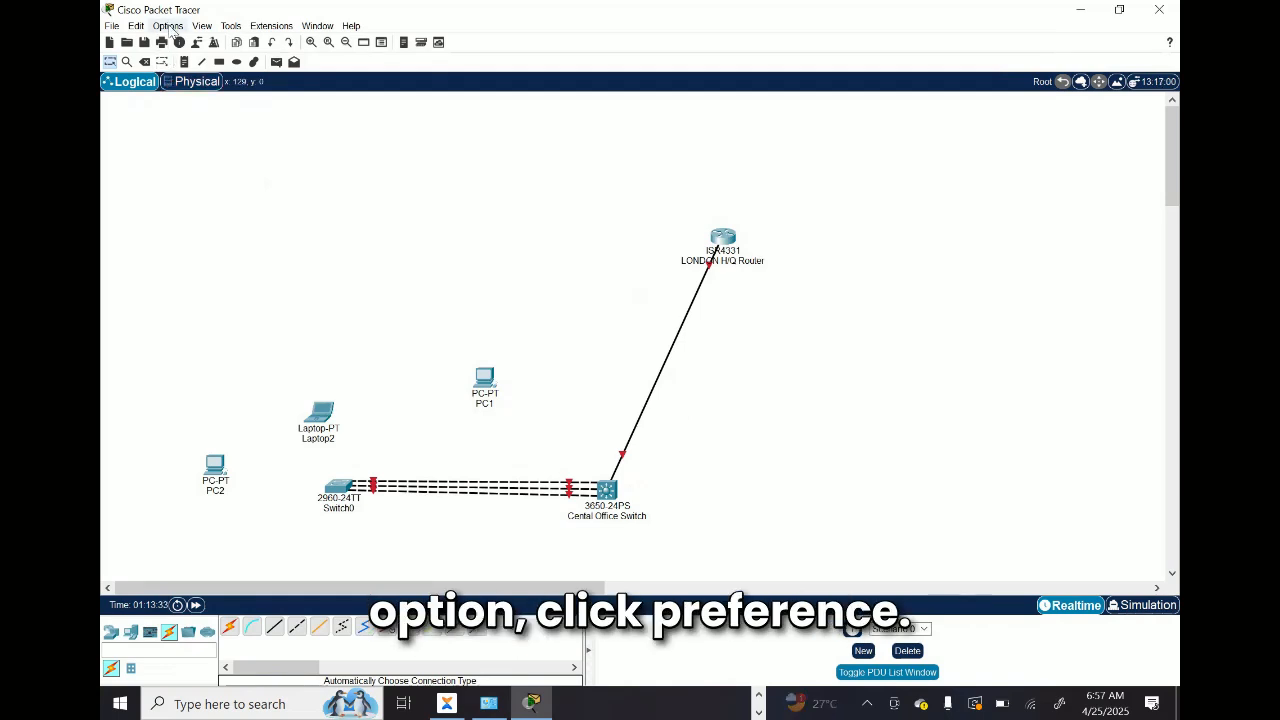
Step: Enable Always Show Port Labels in Logical Workspace in the preferences and close the dialog
{"action": "left_click", "coordinate": [168, 26]}
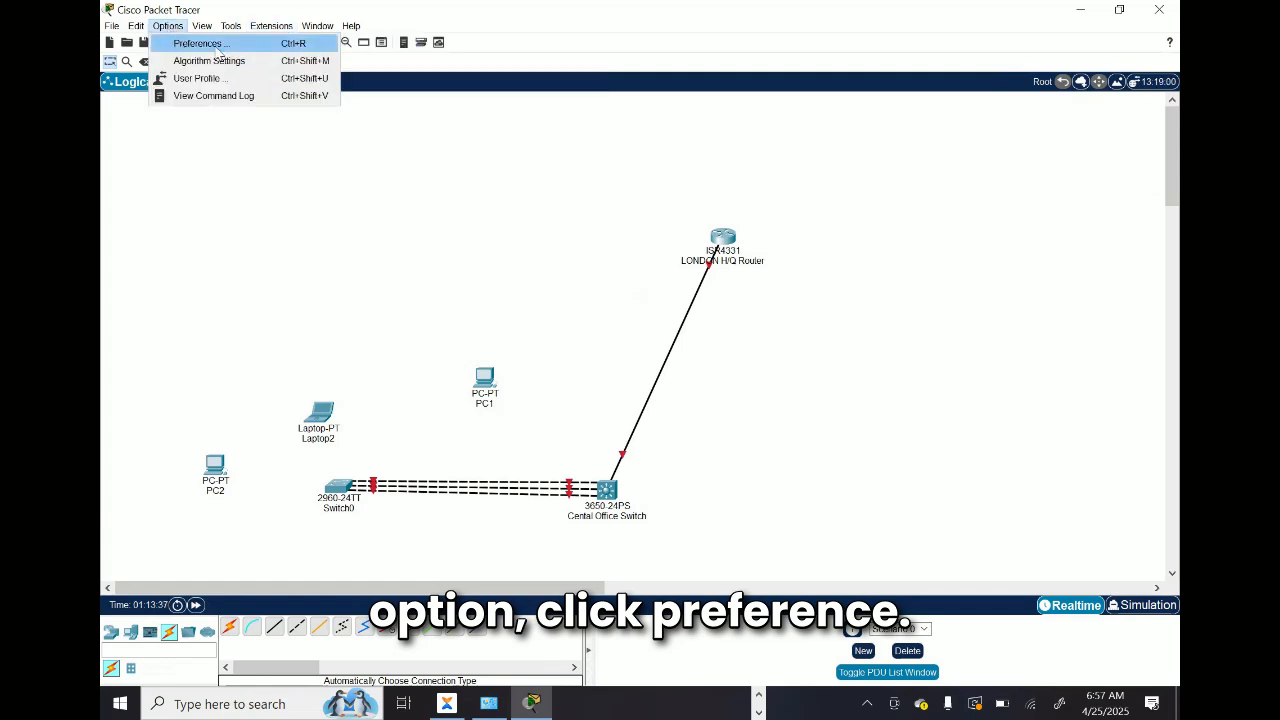
{"action": "left_click", "coordinate": [226, 47]}
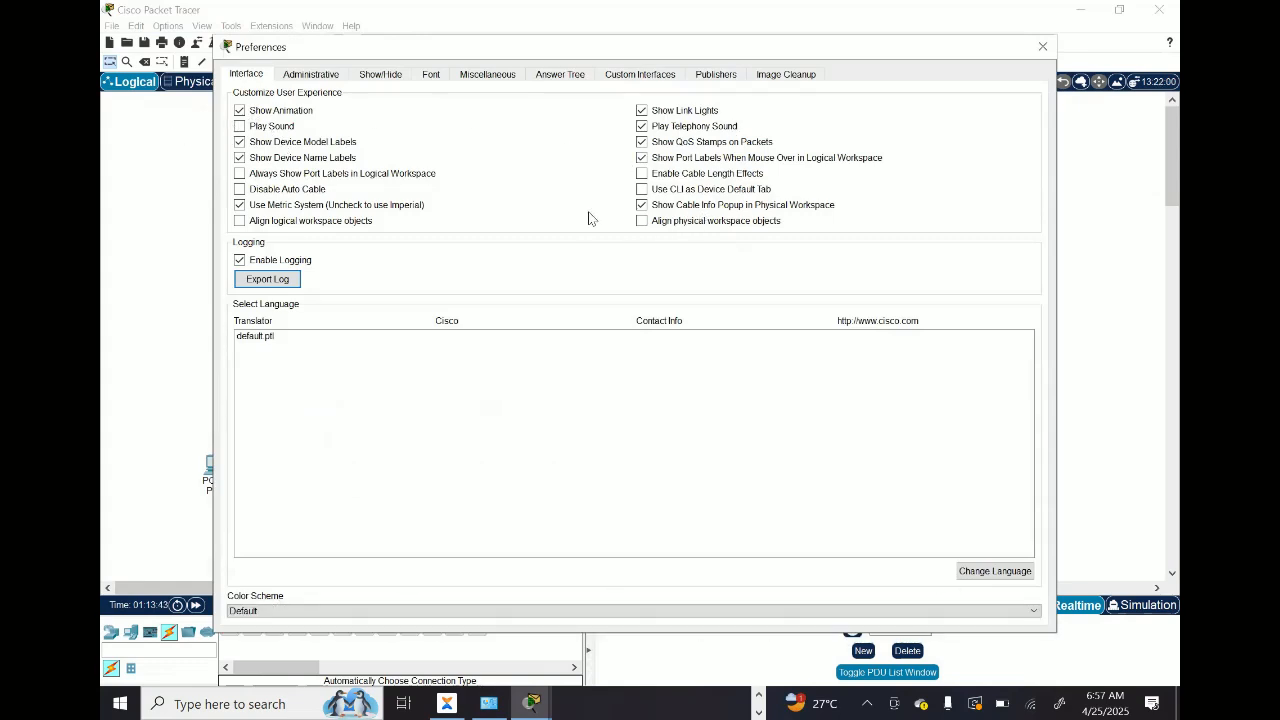
{"action": "left_click", "coordinate": [240, 174]}
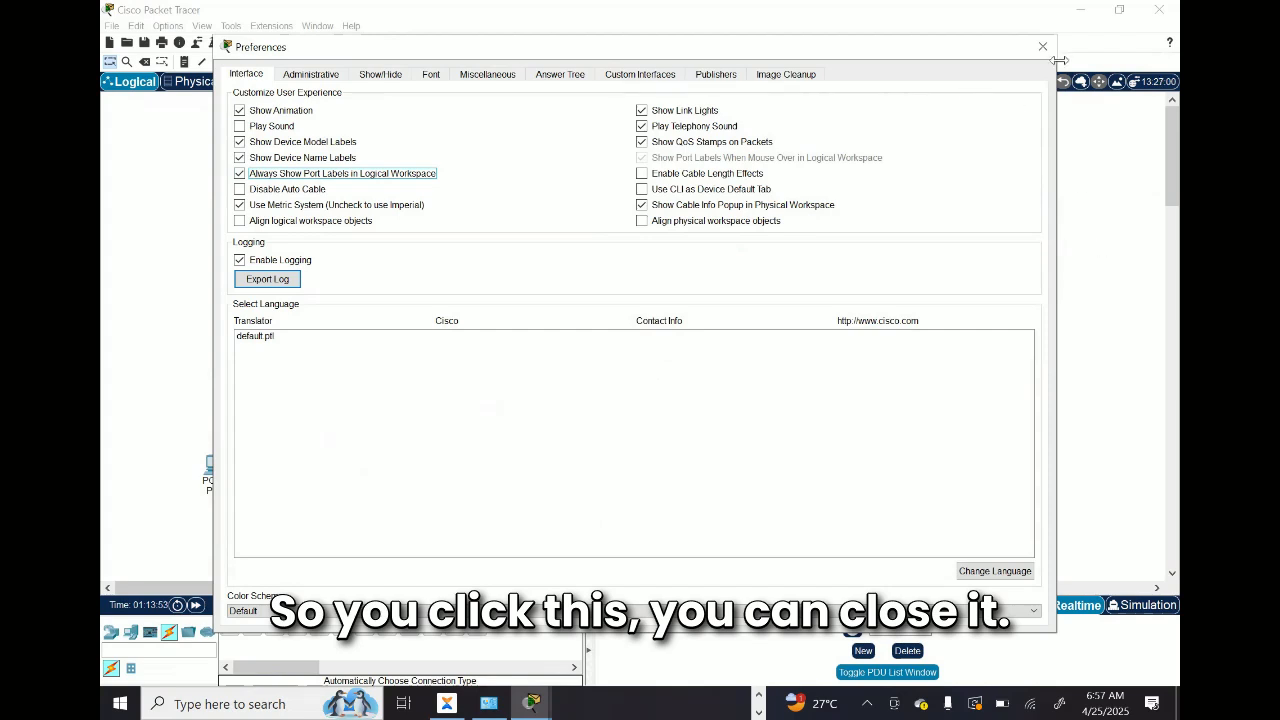
{"action": "left_click", "coordinate": [1042, 46]}
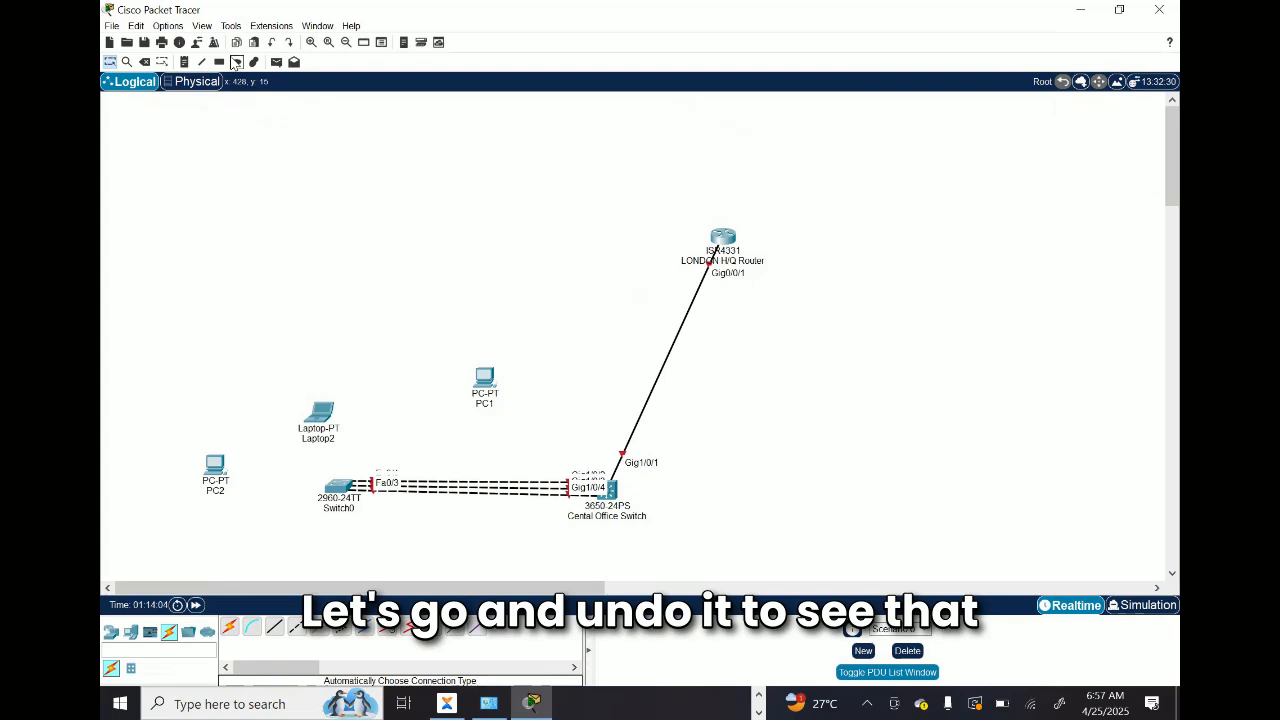
Step: Disable Always Show Port Labels in Logical Workspace in the preferences and return to the topology
{"action": "left_click", "coordinate": [167, 26]}
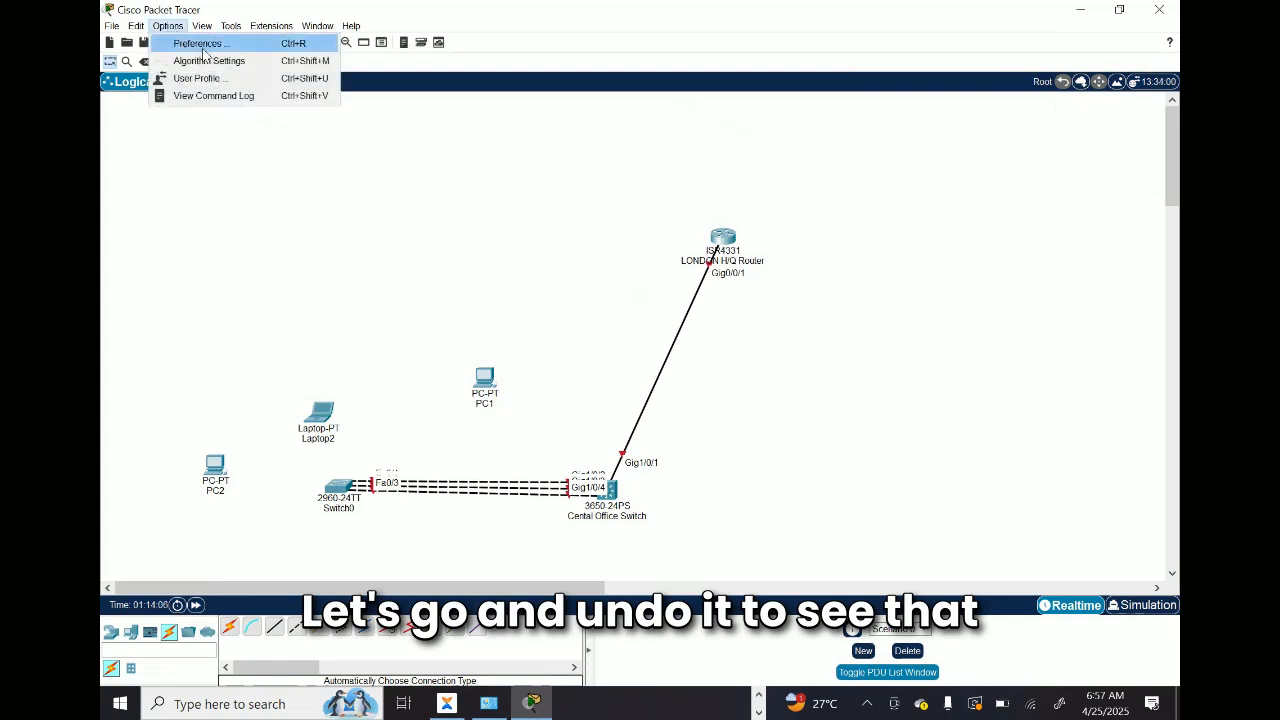
{"action": "left_click", "coordinate": [207, 46]}
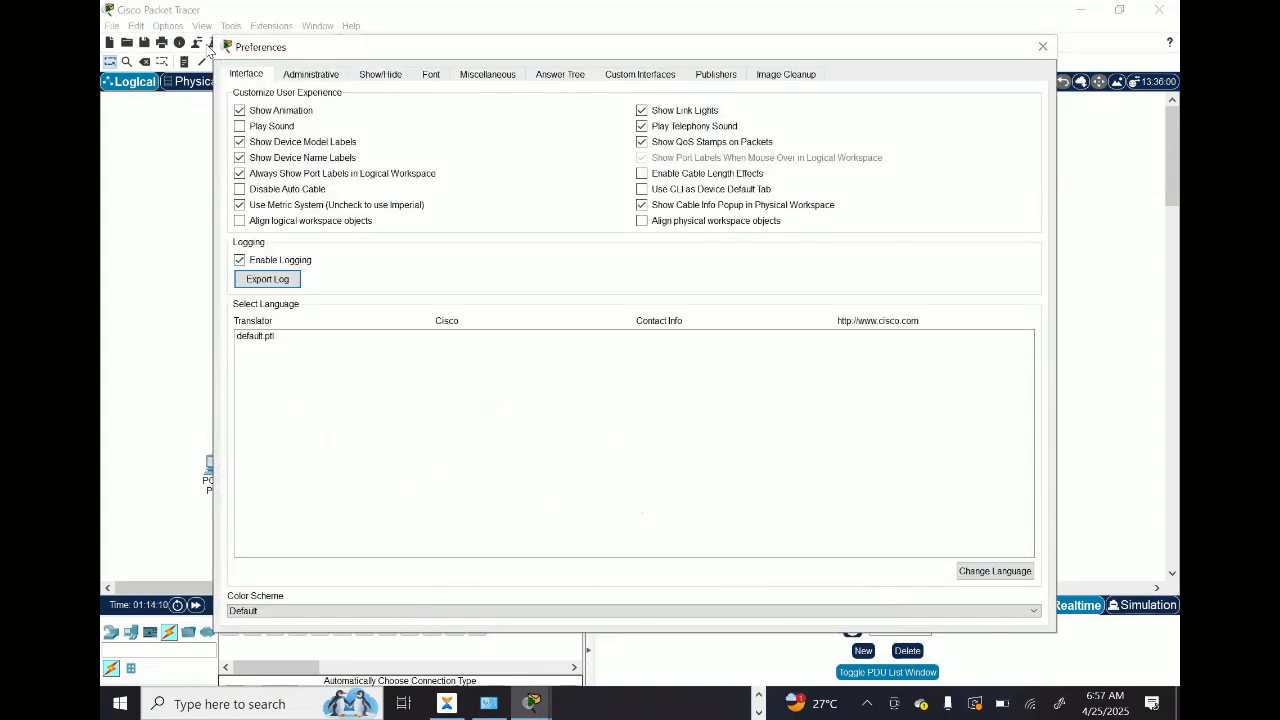
{"action": "left_click", "coordinate": [240, 174]}
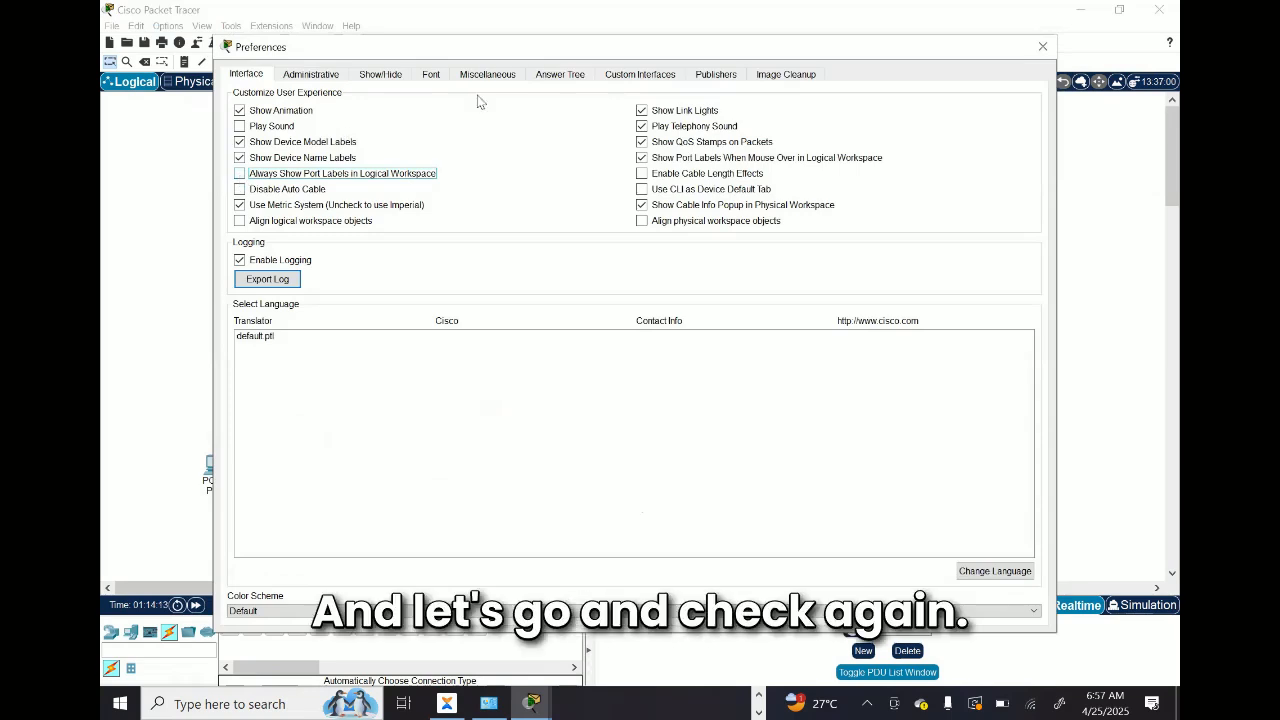
{"action": "left_click", "coordinate": [1042, 47]}
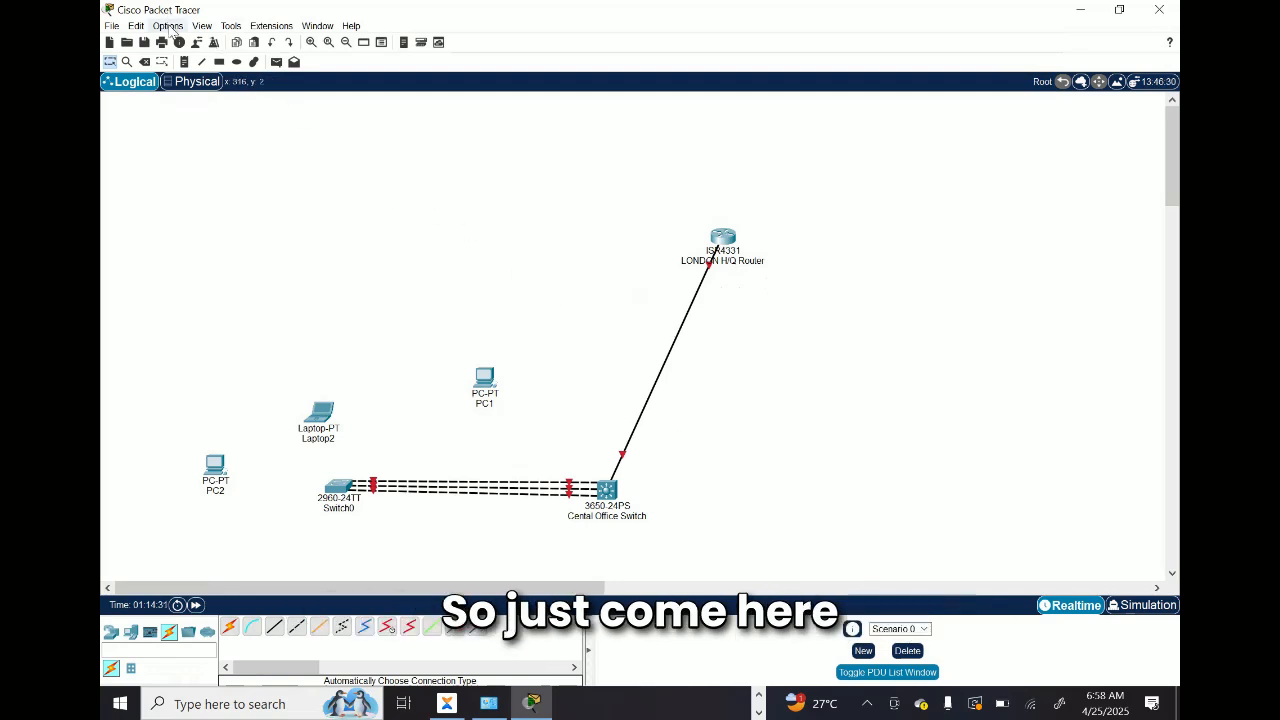
Step: Enable Always Show Port Labels in Logical Workspace in the preferences and return to the topology
{"action": "left_click", "coordinate": [168, 25]}
{"action": "left_click", "coordinate": [170, 27]}
{"action": "left_click", "coordinate": [170, 30]}
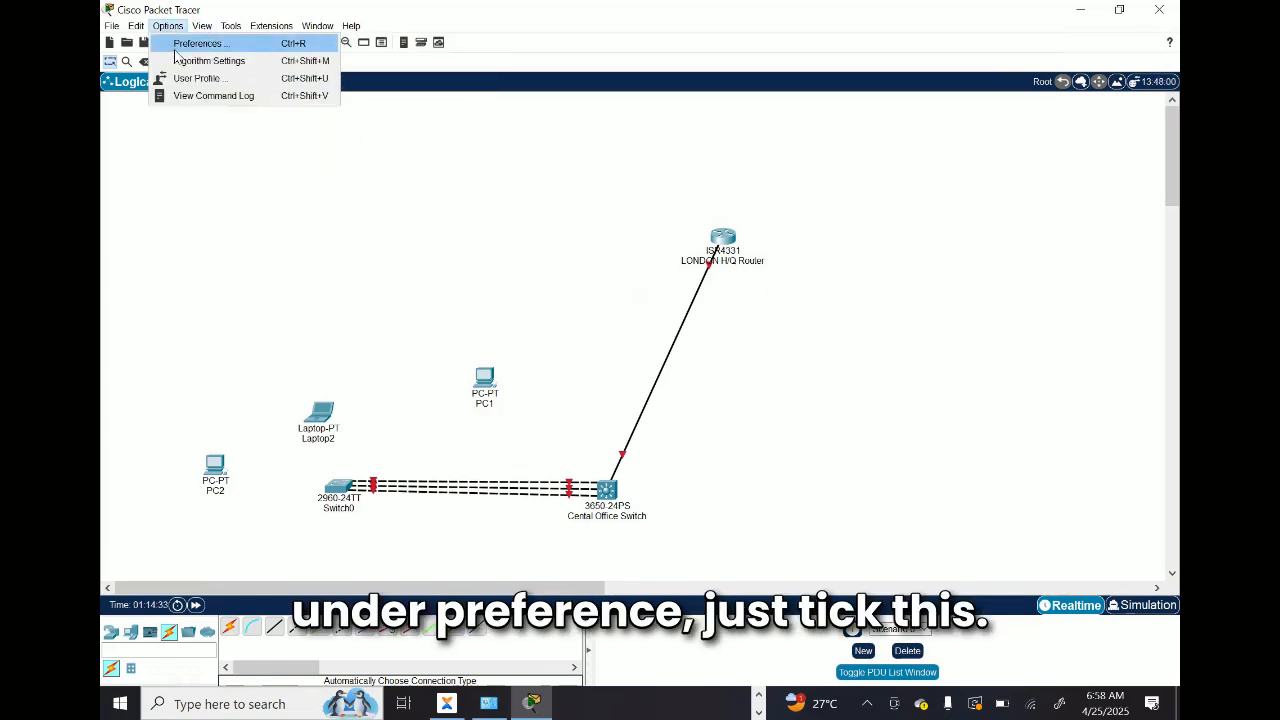
{"action": "left_click", "coordinate": [186, 45]}
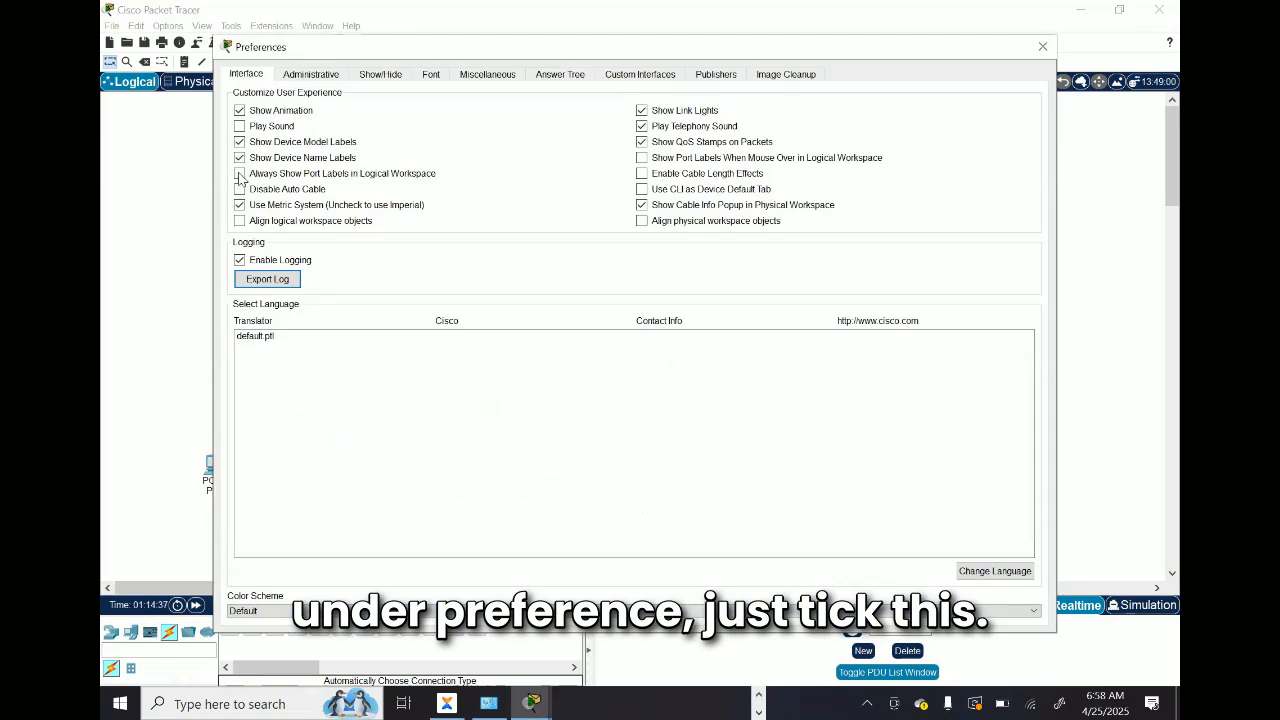
{"action": "left_click", "coordinate": [240, 174]}
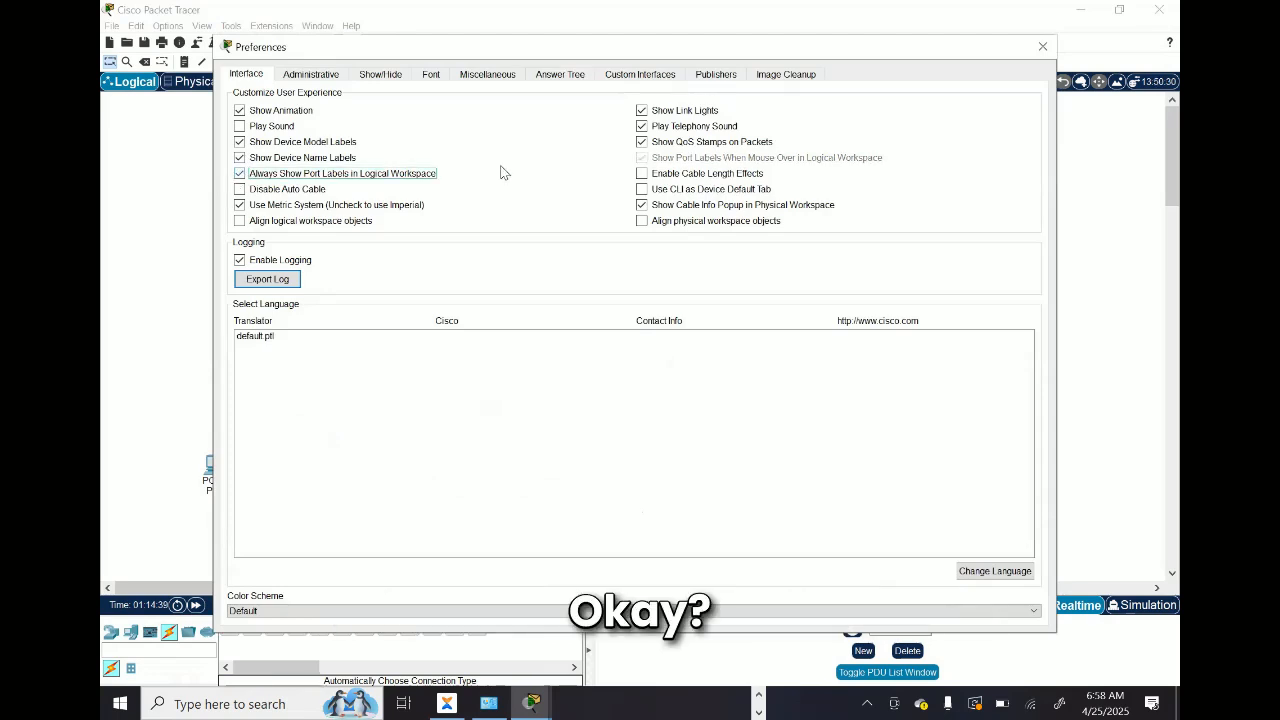
{"action": "left_click", "coordinate": [1041, 48]}
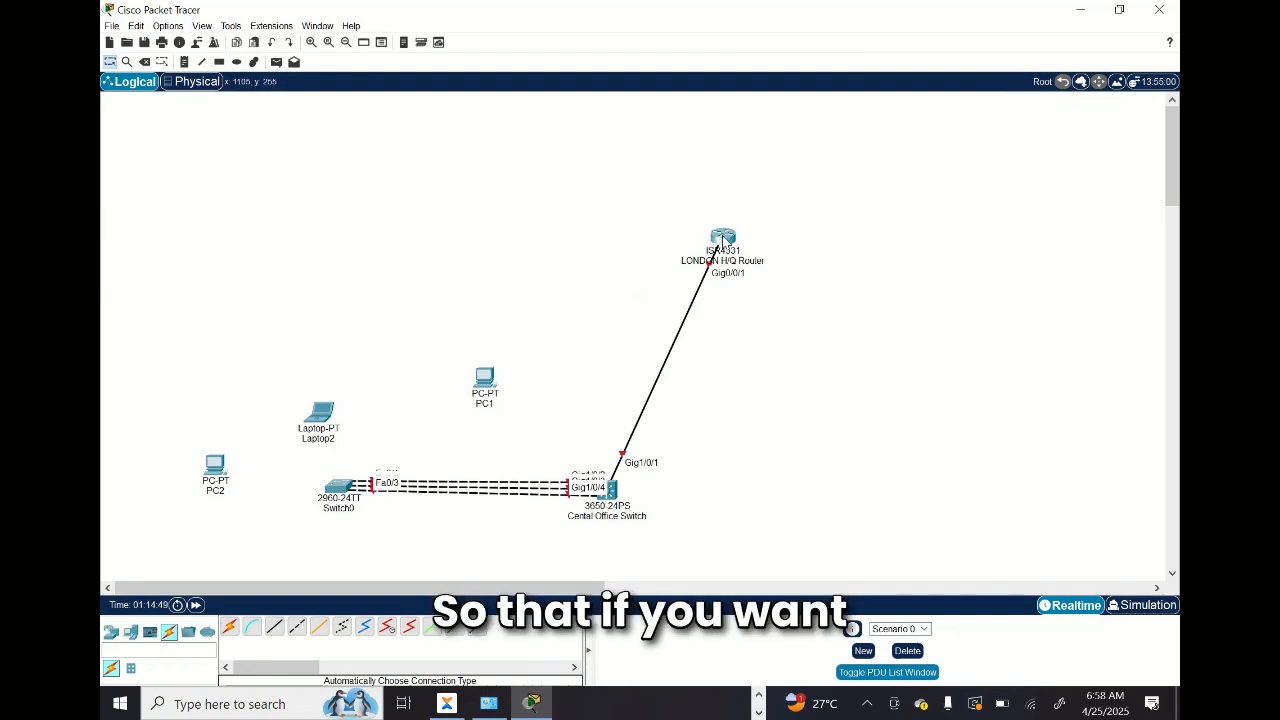
Step: Open the LONDON H/Q Router's command line and enter global configuration mode with the commands en and conf t
{"action": "left_click", "coordinate": [720, 237]}
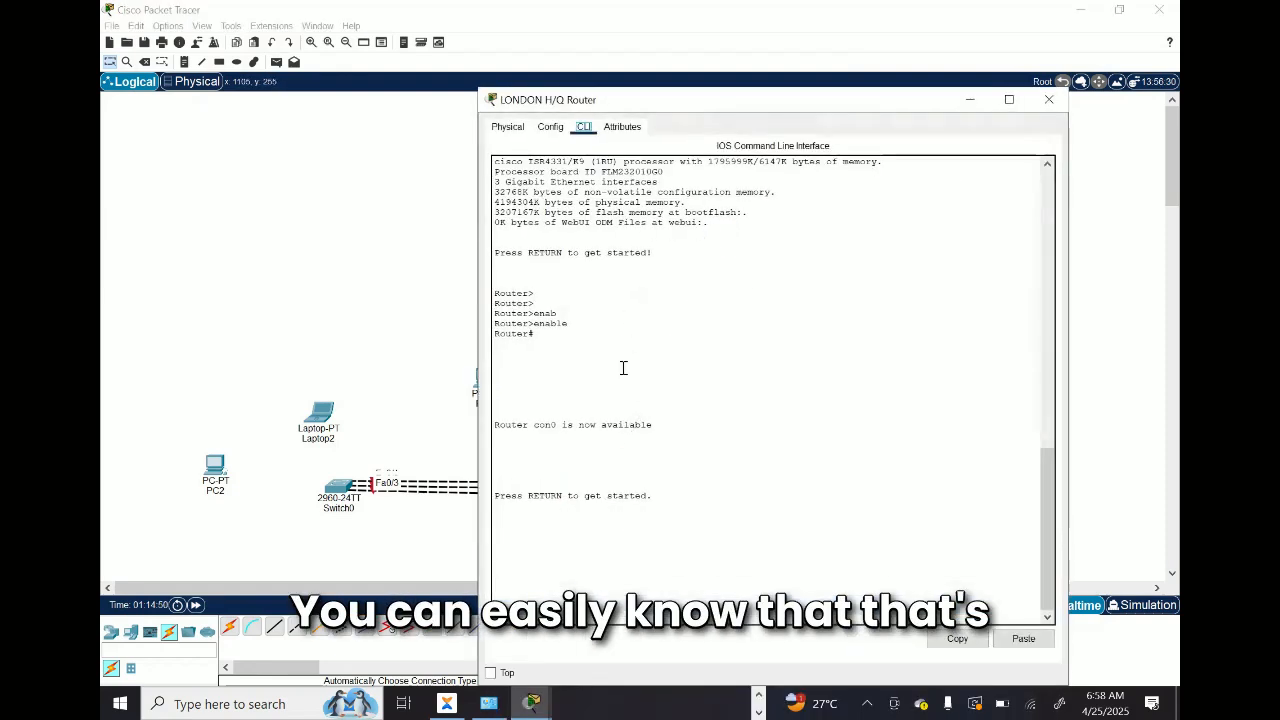
{"action": "key", "text": "Return"}
{"action": "key", "text": "Return"}
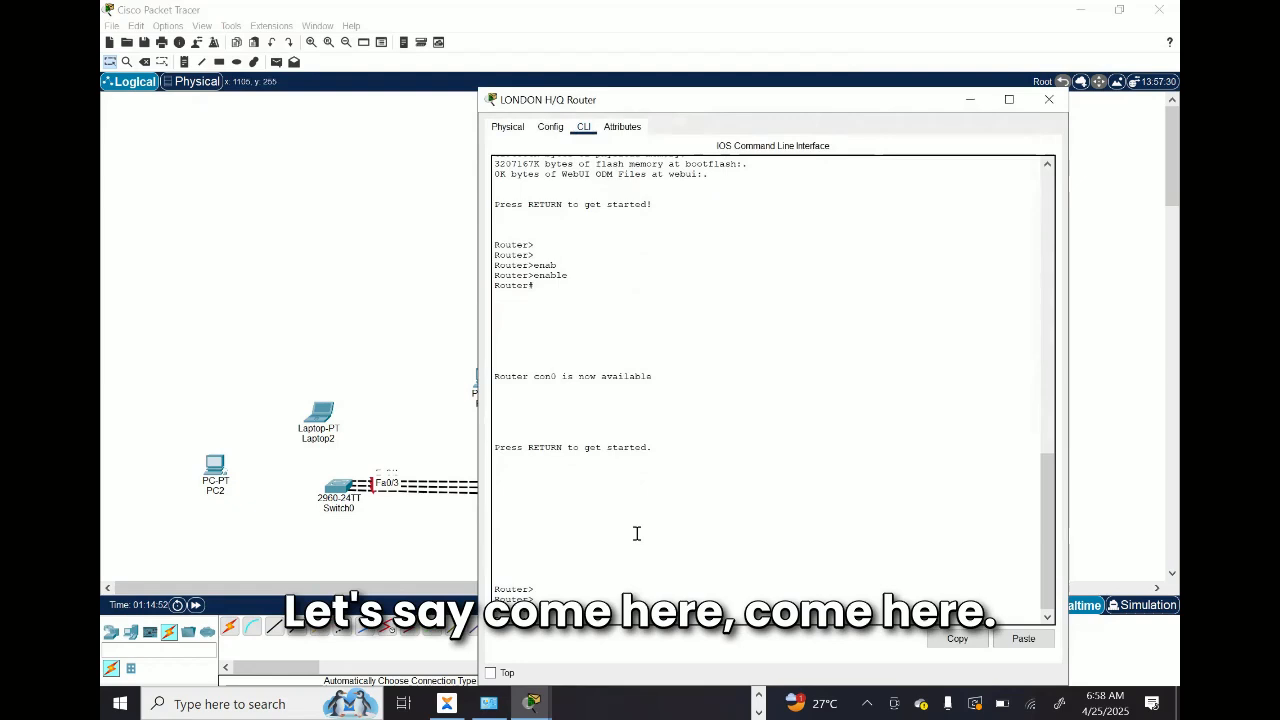
{"action": "key", "text": "Return"}
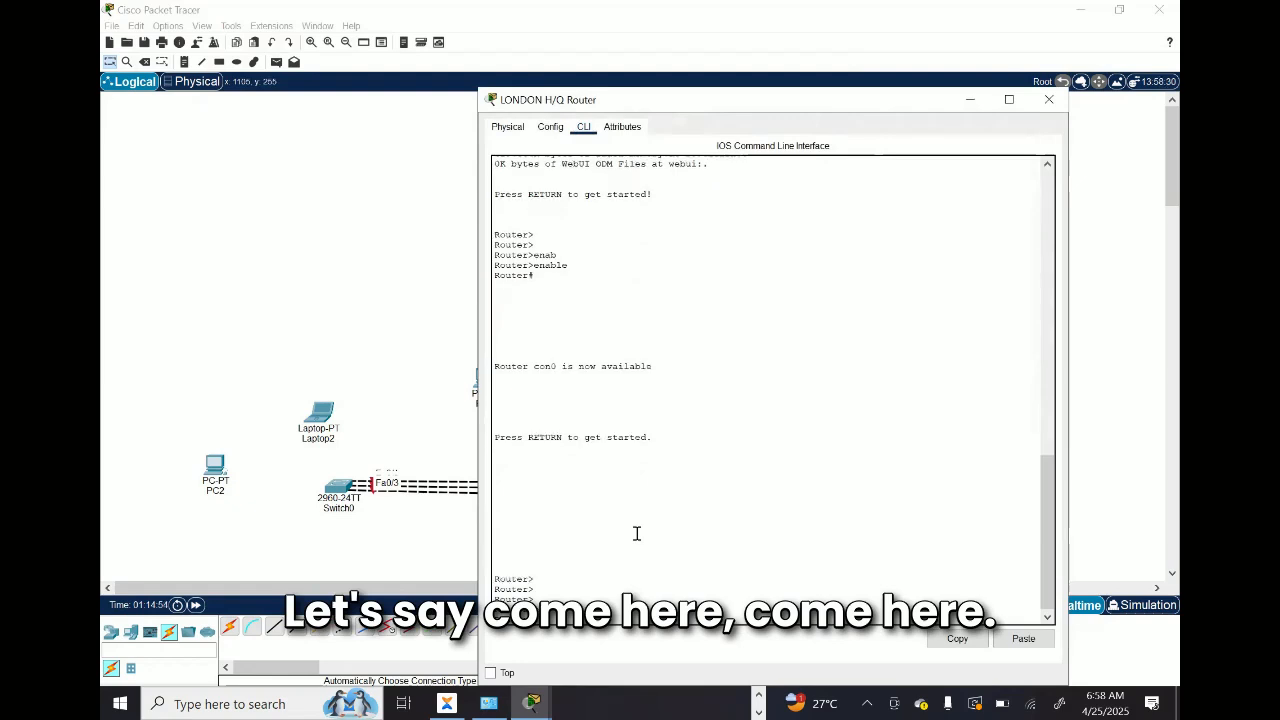
{"action": "type", "text": "en"}
{"action": "key", "text": "Return"}
{"action": "type", "text": "cof"}
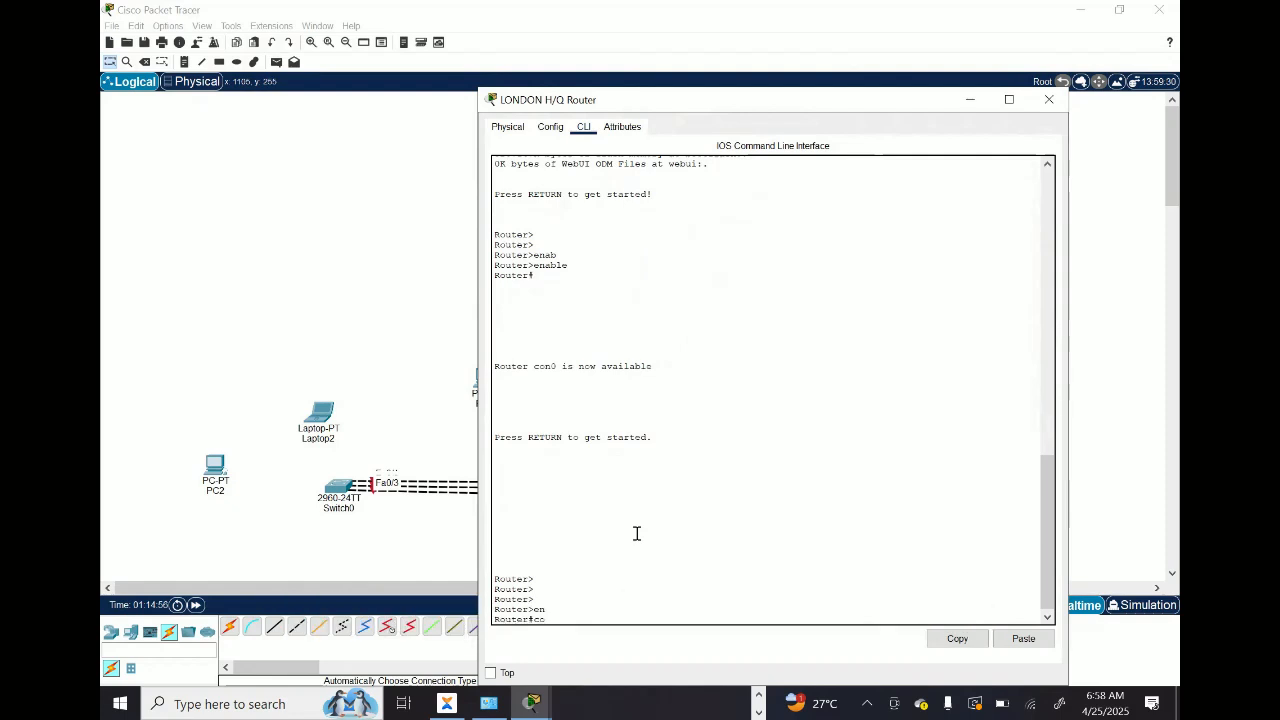
{"action": "key", "text": "Return"}
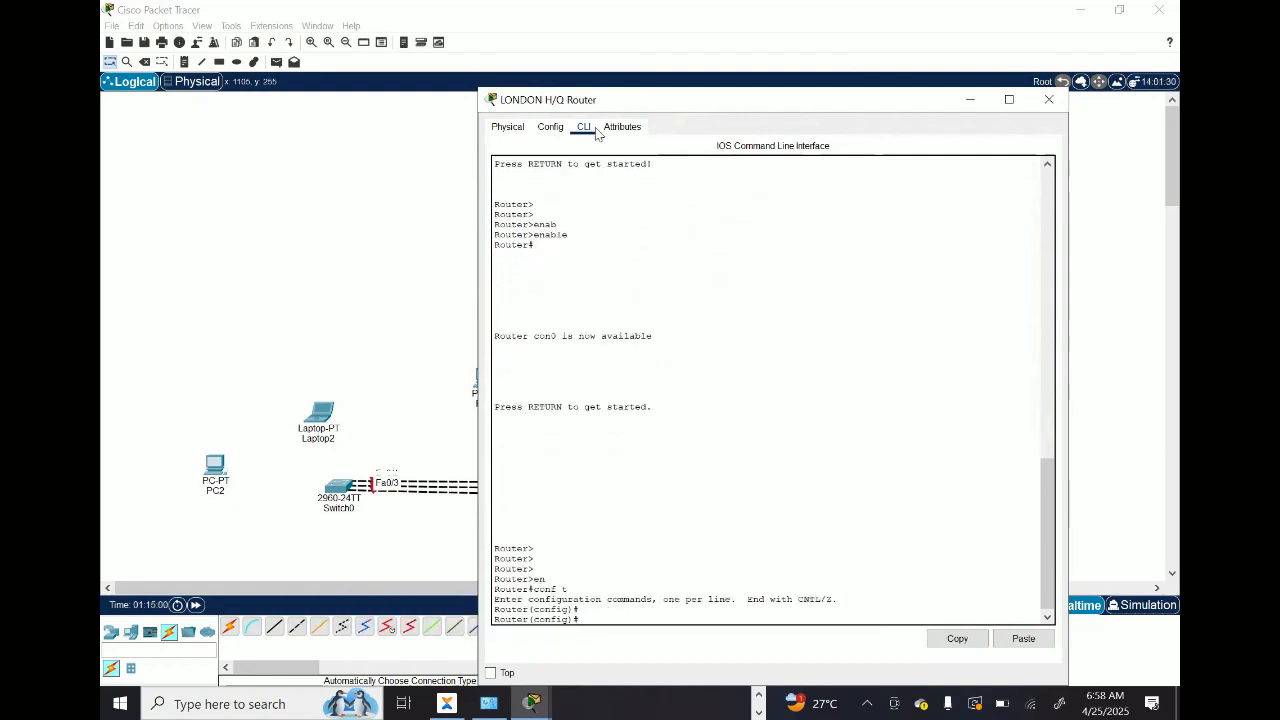
Step: Enter interface configuration for gigabitEthernet 0/0/1 on the LONDON H/Q Router, with its window moved aside, and close the window
{"action": "left_click_drag", "start_coordinate": [658, 108], "coordinate": [624, 103]}
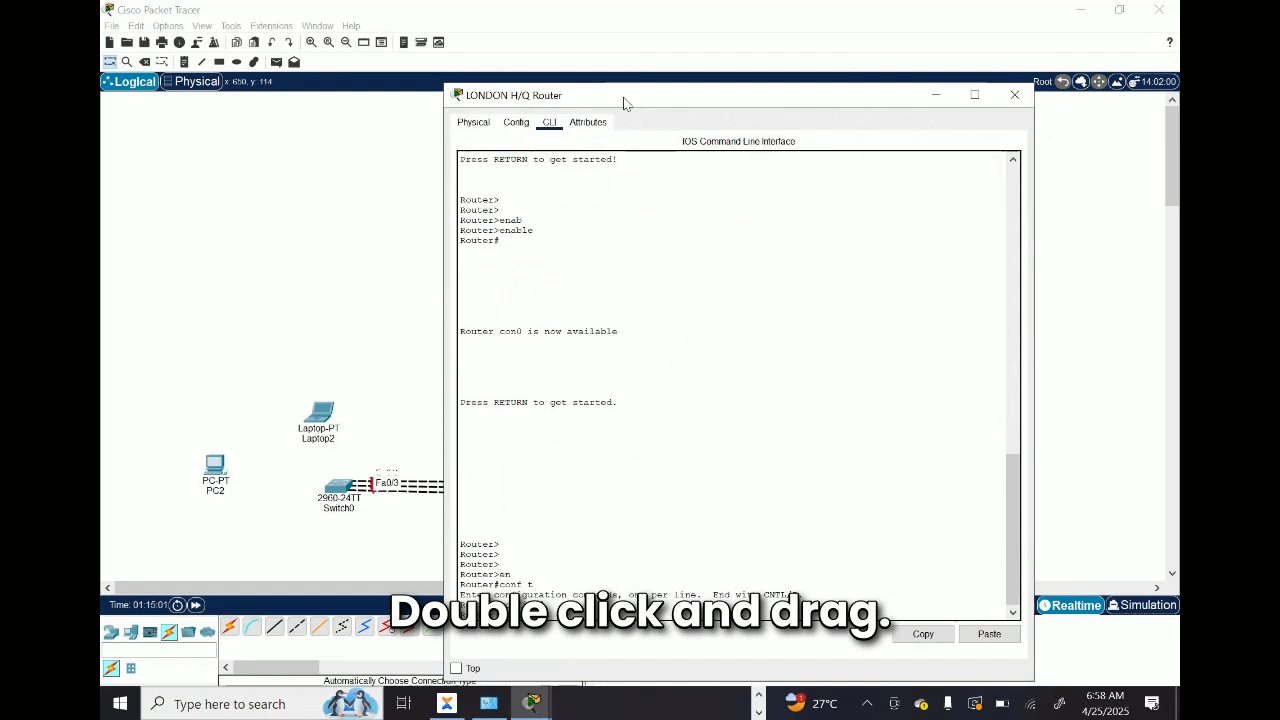
{"action": "left_click_drag", "start_coordinate": [623, 101], "coordinate": [280, 105]}
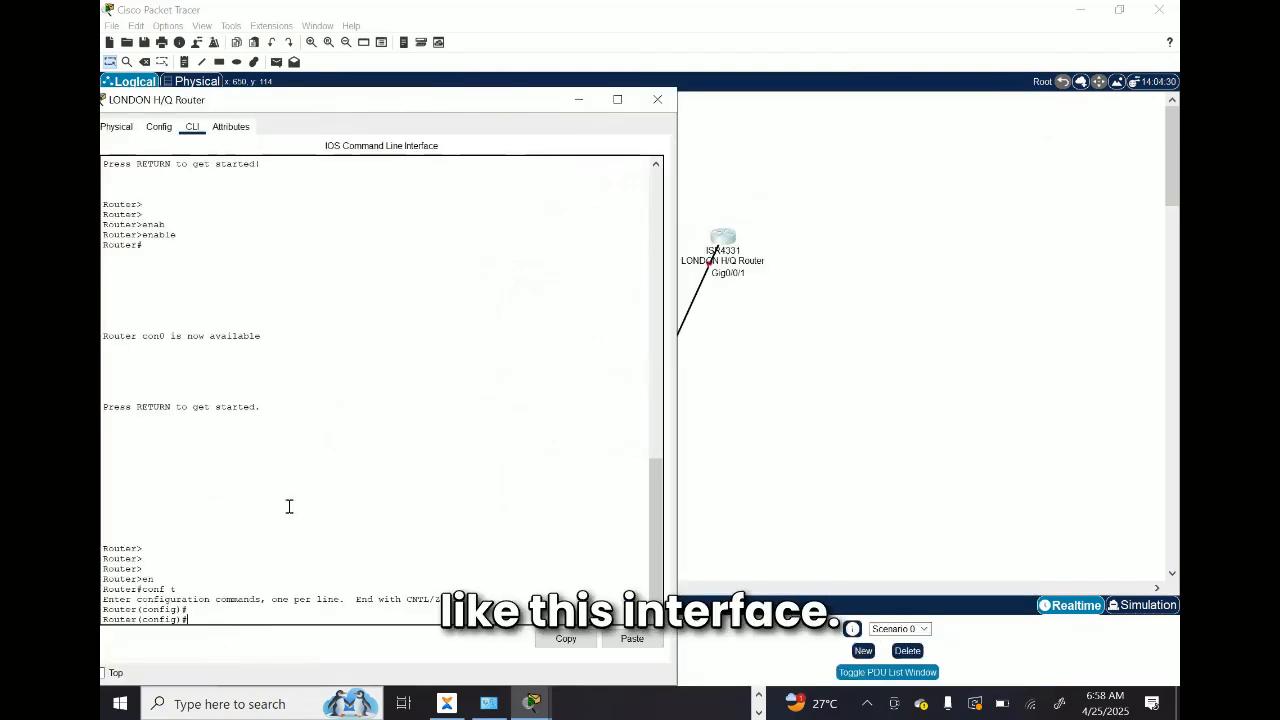
{"action": "type", "text": "f"}
{"action": "key", "text": "Tab"}
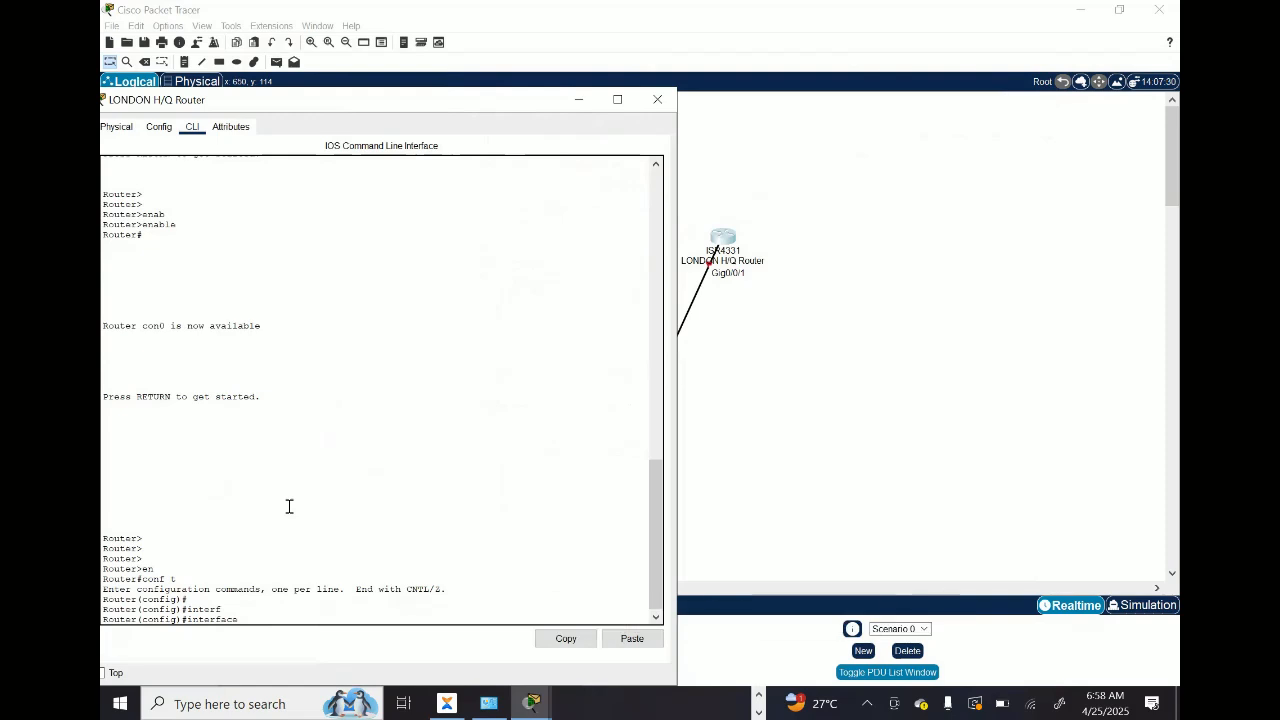
{"action": "type", "text": "gig"}
{"action": "key", "text": "Tab"}
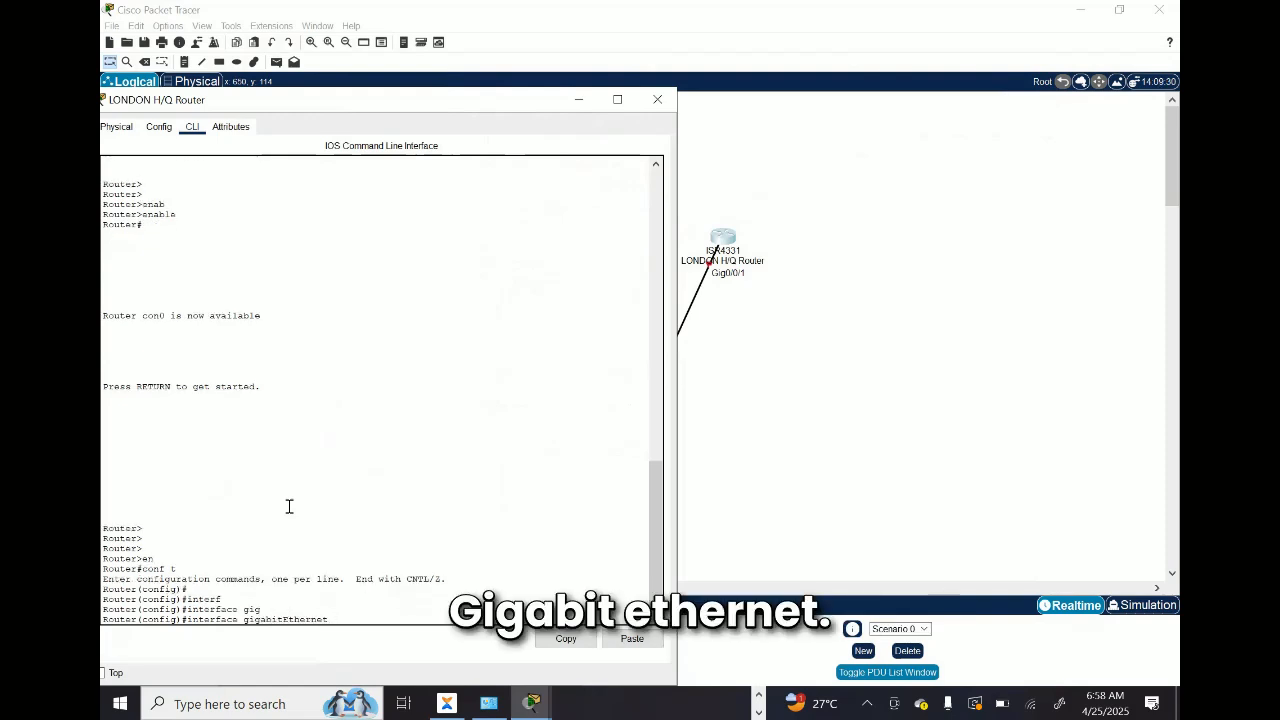
{"action": "type", "text": "0/0/1"}
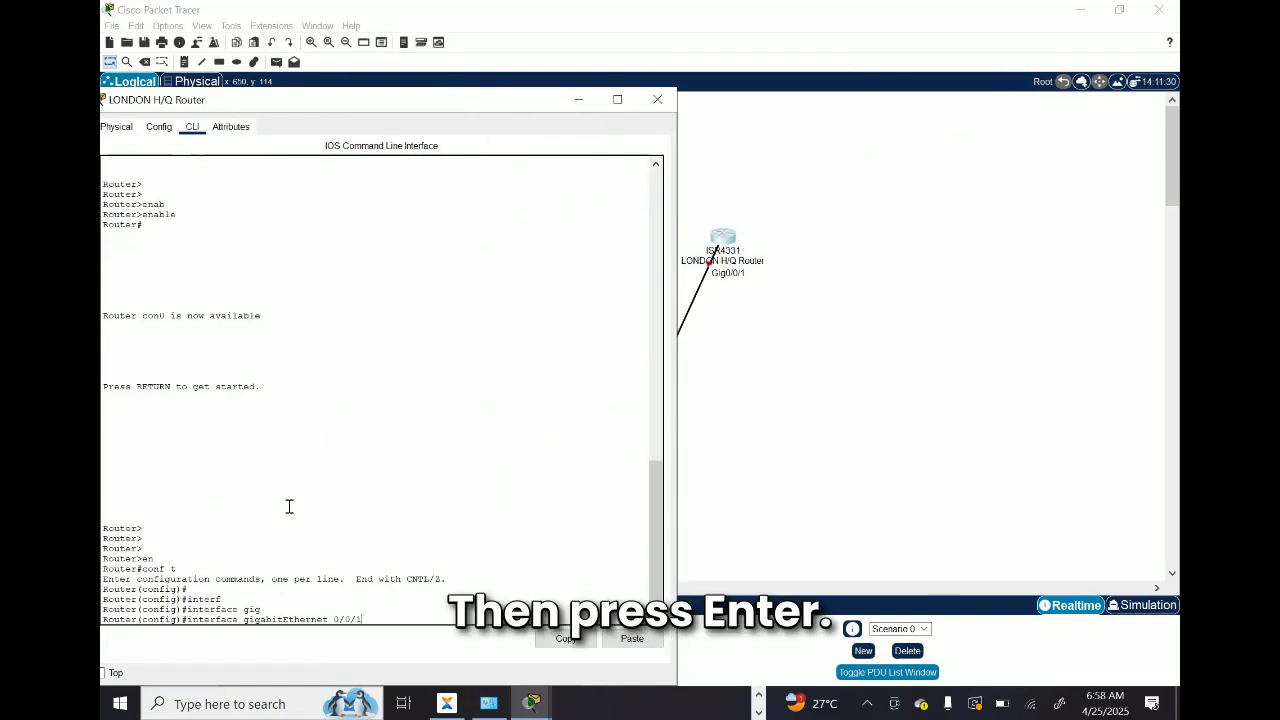
{"action": "key", "text": "Return"}
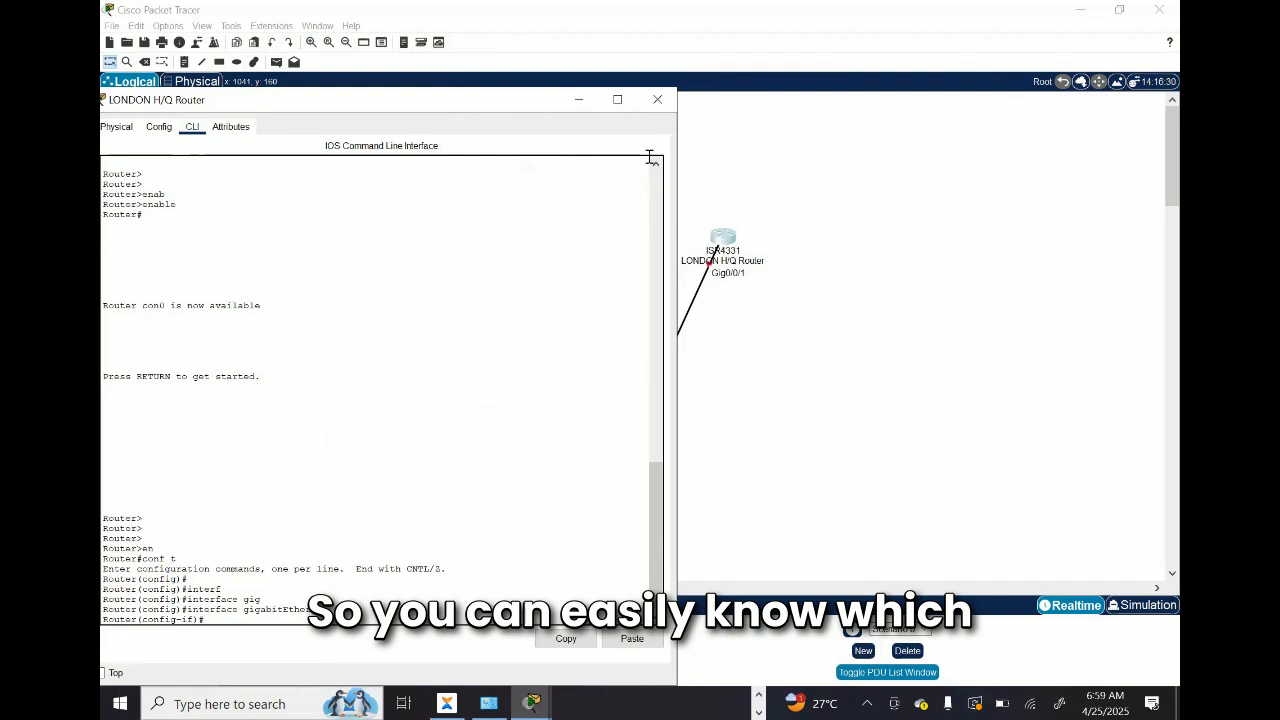
{"action": "left_click", "coordinate": [658, 99]}
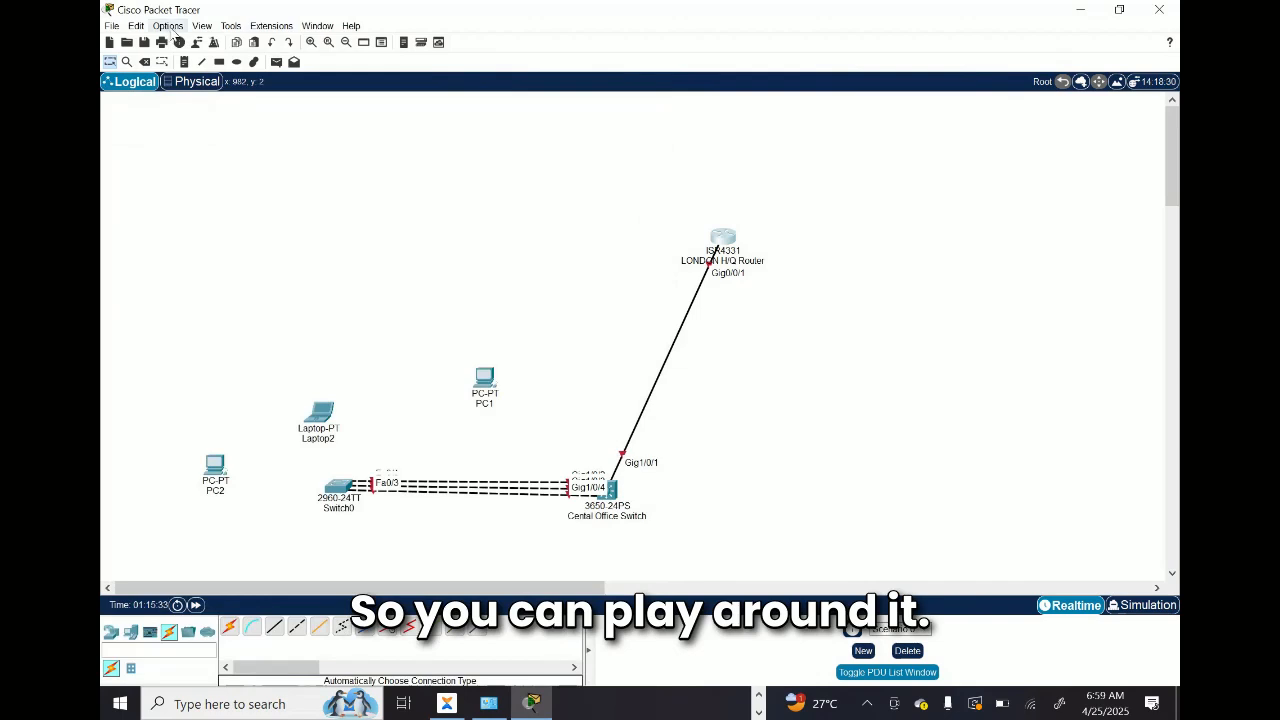
Step: Look over the device label options in the interface preferences and close the dialog without changes
{"action": "left_click", "coordinate": [168, 27]}
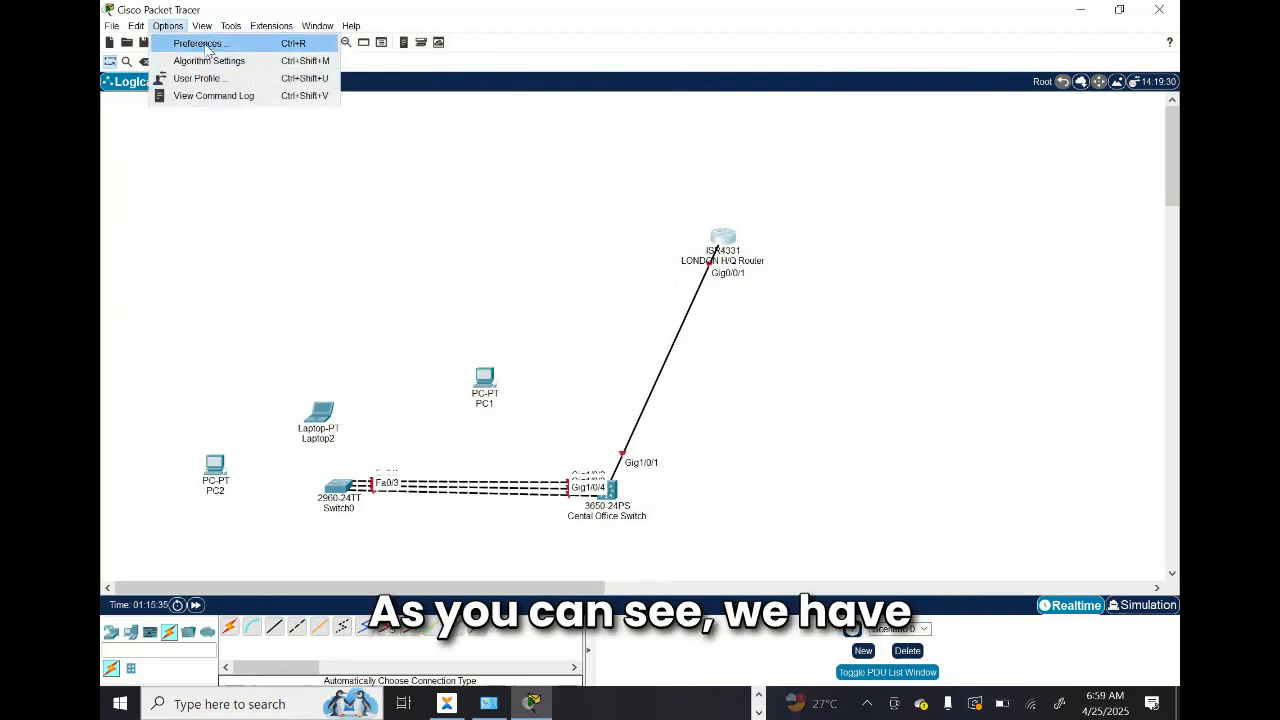
{"action": "left_click", "coordinate": [200, 44]}
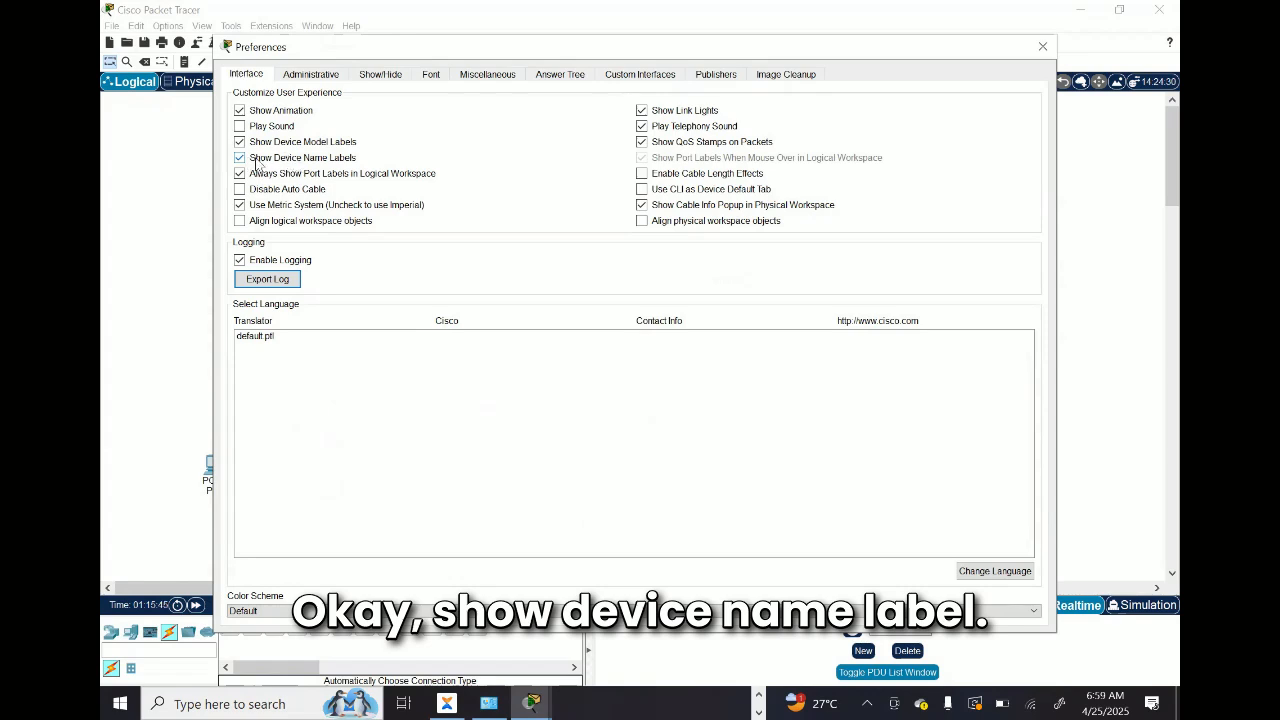
{"action": "left_click", "coordinate": [1042, 46]}
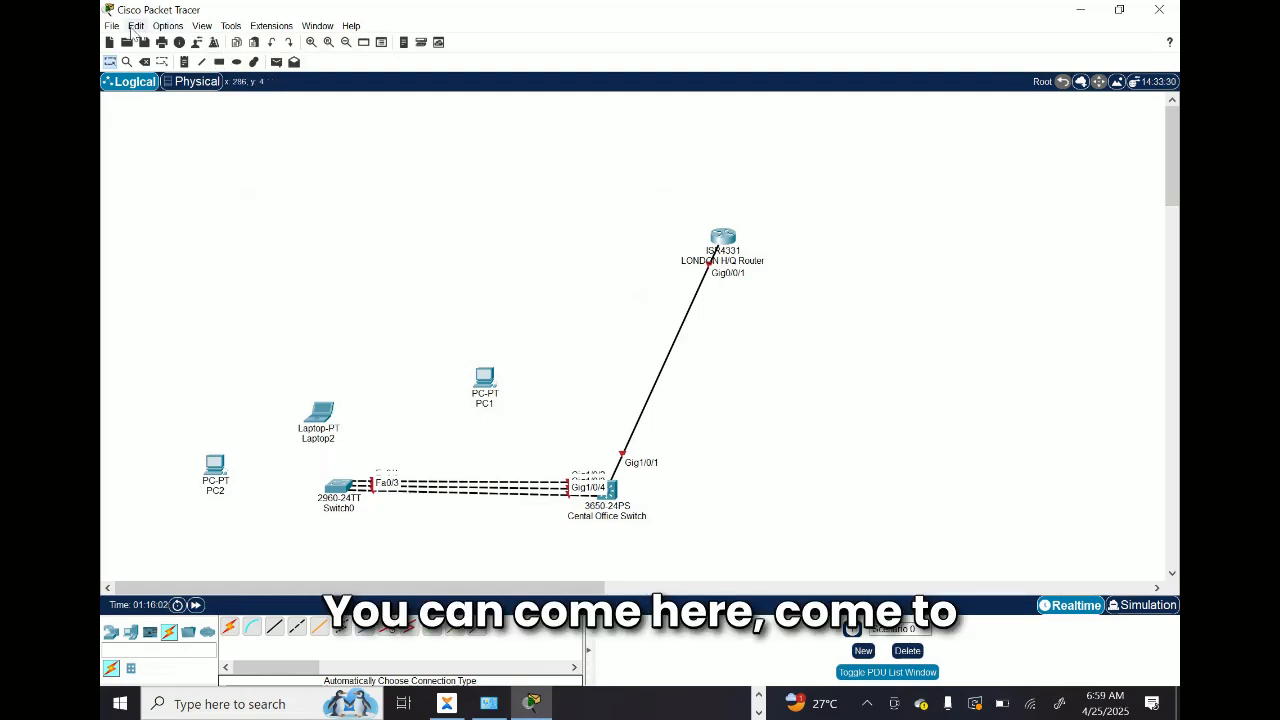
Step: Disable Show Device Model Labels and Show Device Name Labels in the preferences and close the dialog
{"action": "left_click", "coordinate": [132, 28]}
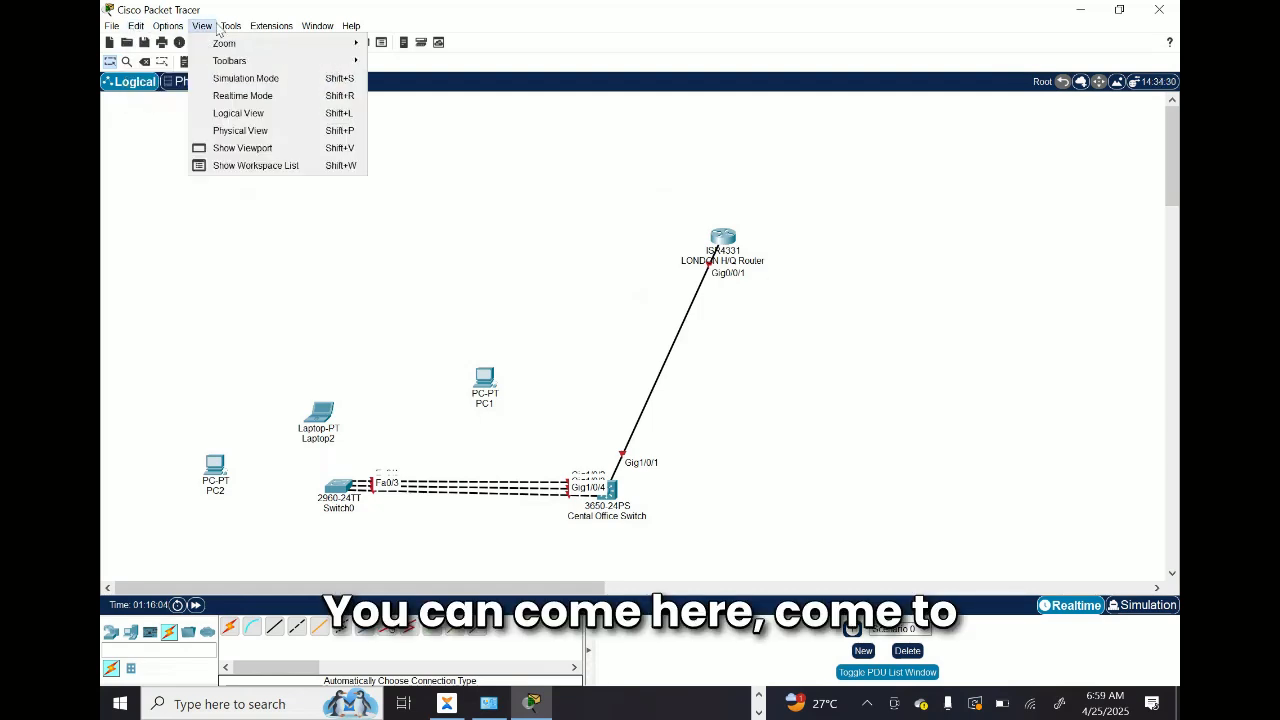
{"action": "left_click", "coordinate": [198, 45]}
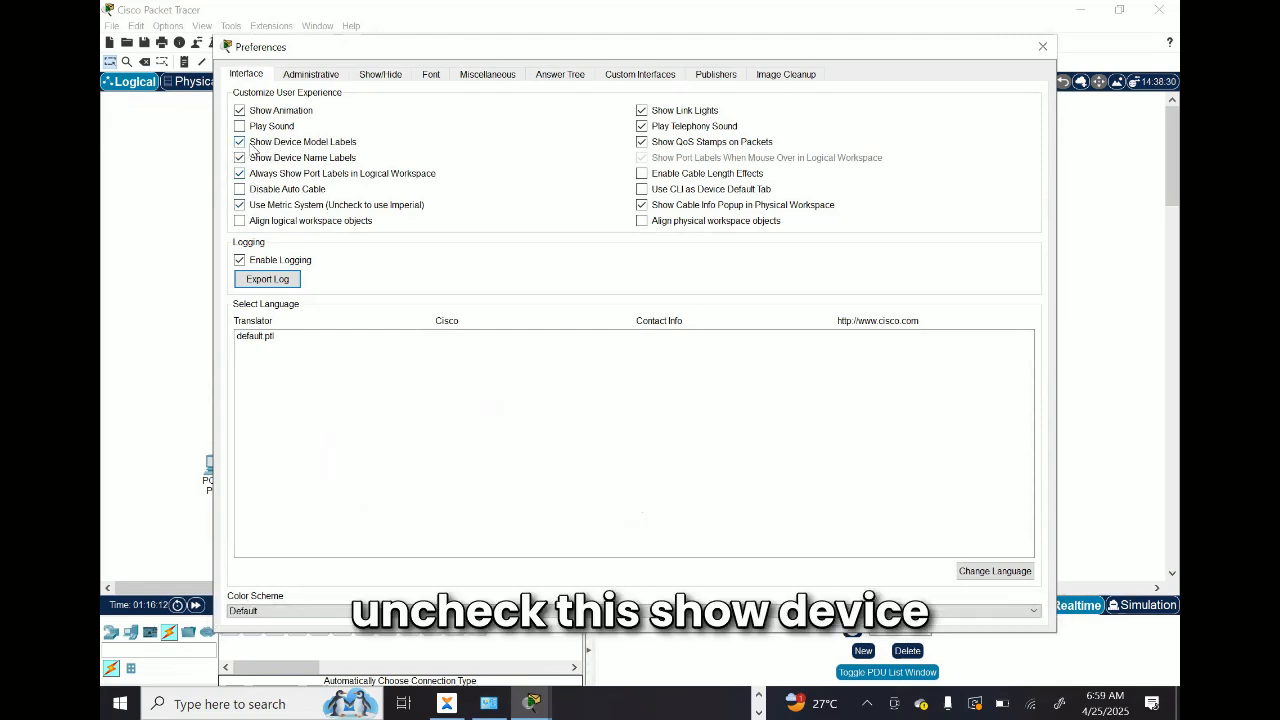
{"action": "left_click", "coordinate": [240, 142]}
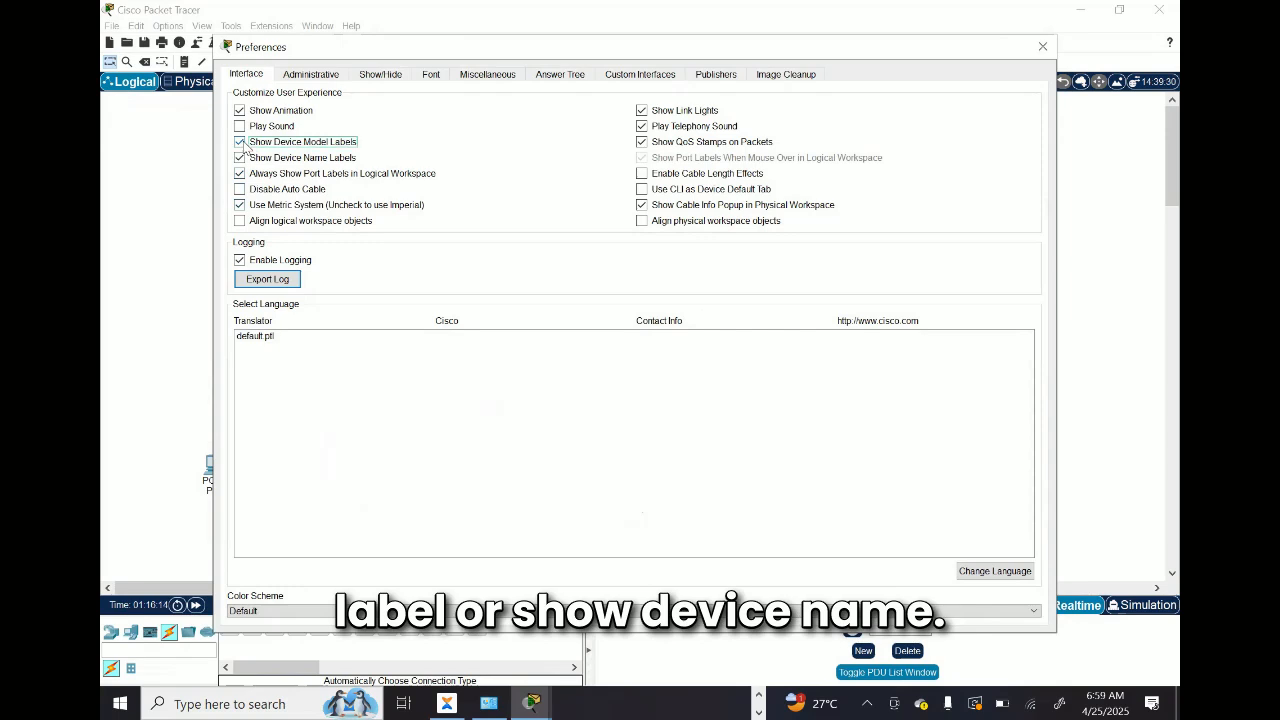
{"action": "left_click", "coordinate": [240, 160]}
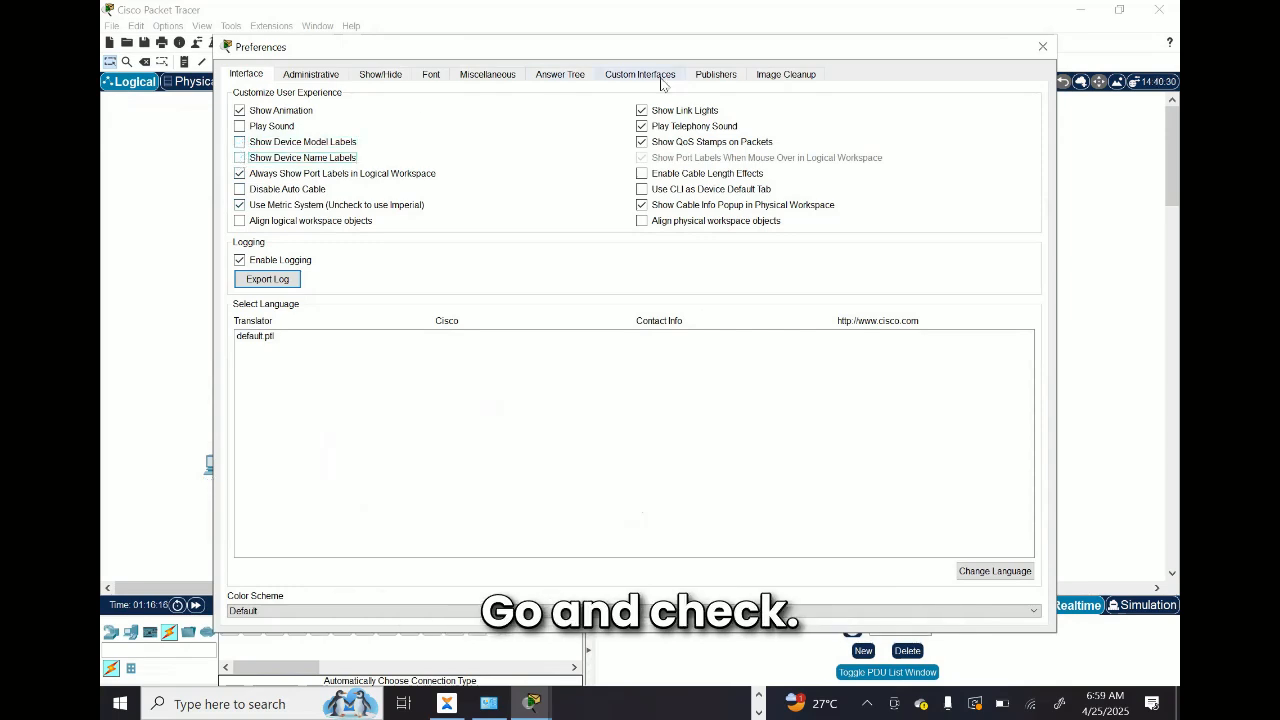
{"action": "left_click", "coordinate": [1038, 49]}
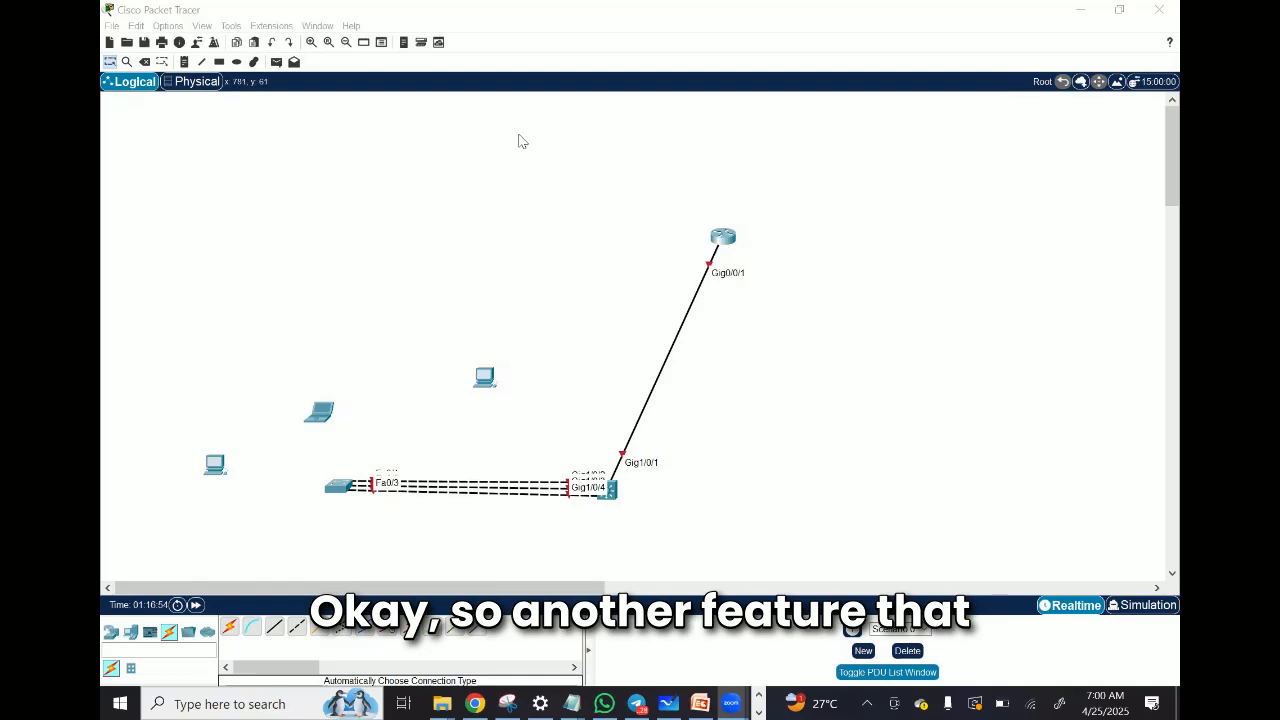
{"action": "left_click", "coordinate": [453, 172]}
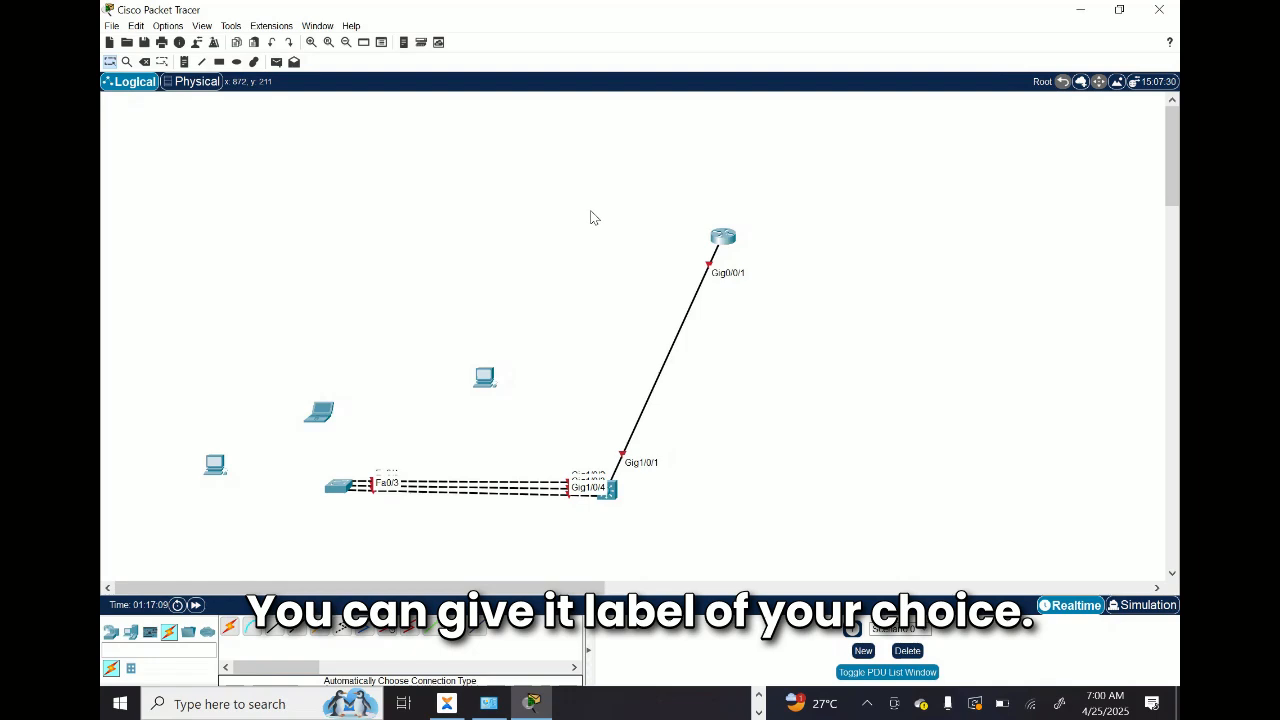
{"action": "left_click_drag", "start_coordinate": [837, 196], "coordinate": [665, 280]}
{"action": "left_click", "coordinate": [792, 340]}
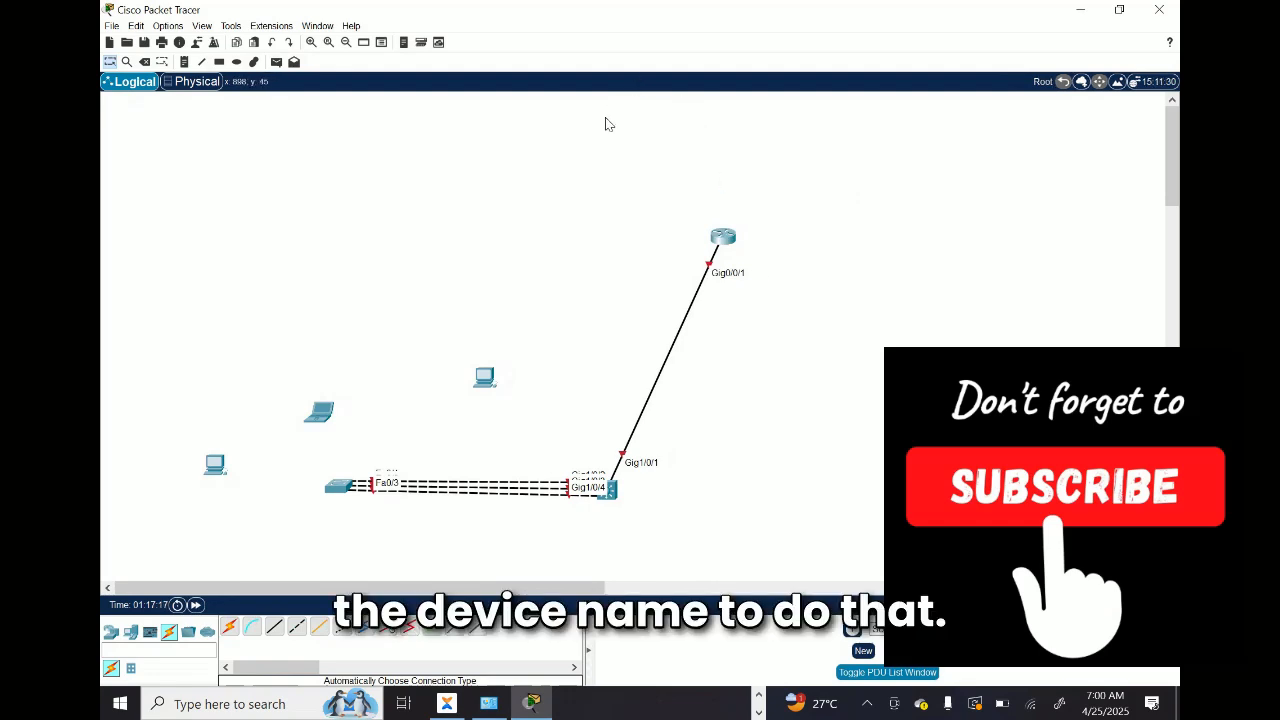
Step: Open the drawing palette and draw a tiny unfilled rectangle just beside the router, leaving the Rectangle tool
{"action": "left_click", "coordinate": [236, 27]}
{"action": "mouse_move", "coordinate": [250, 26]}
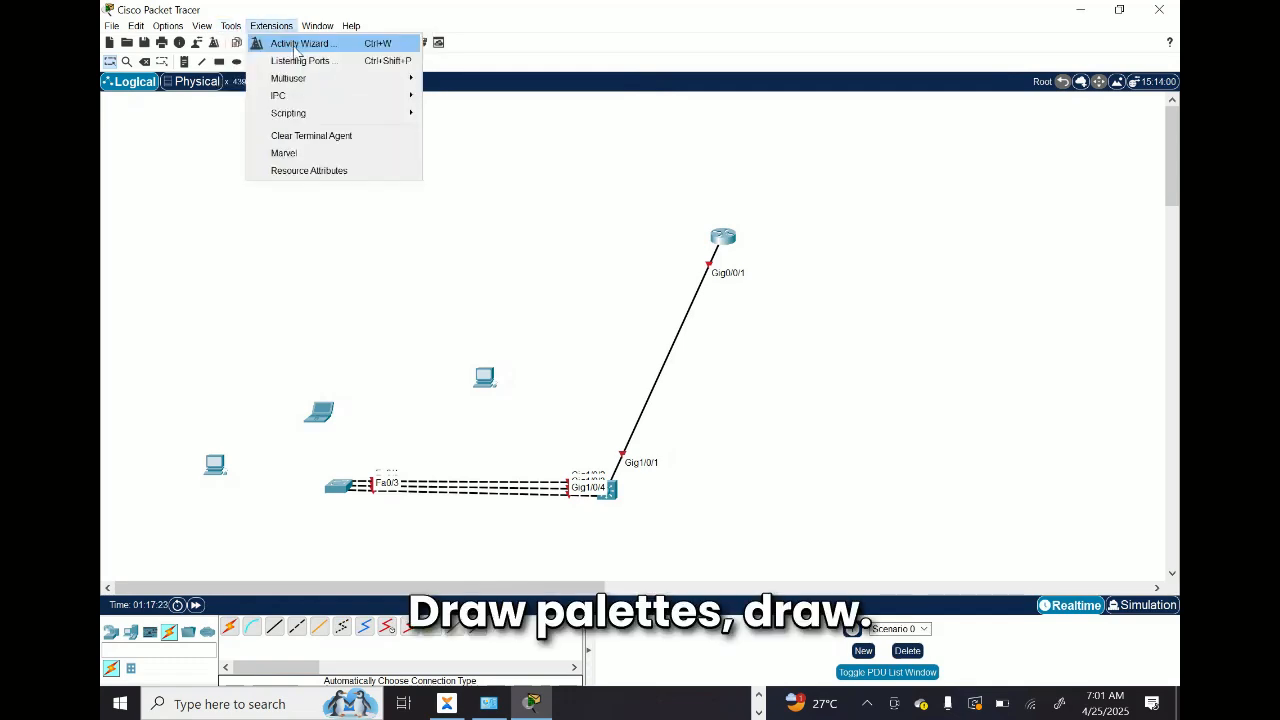
{"action": "left_click", "coordinate": [252, 43]}
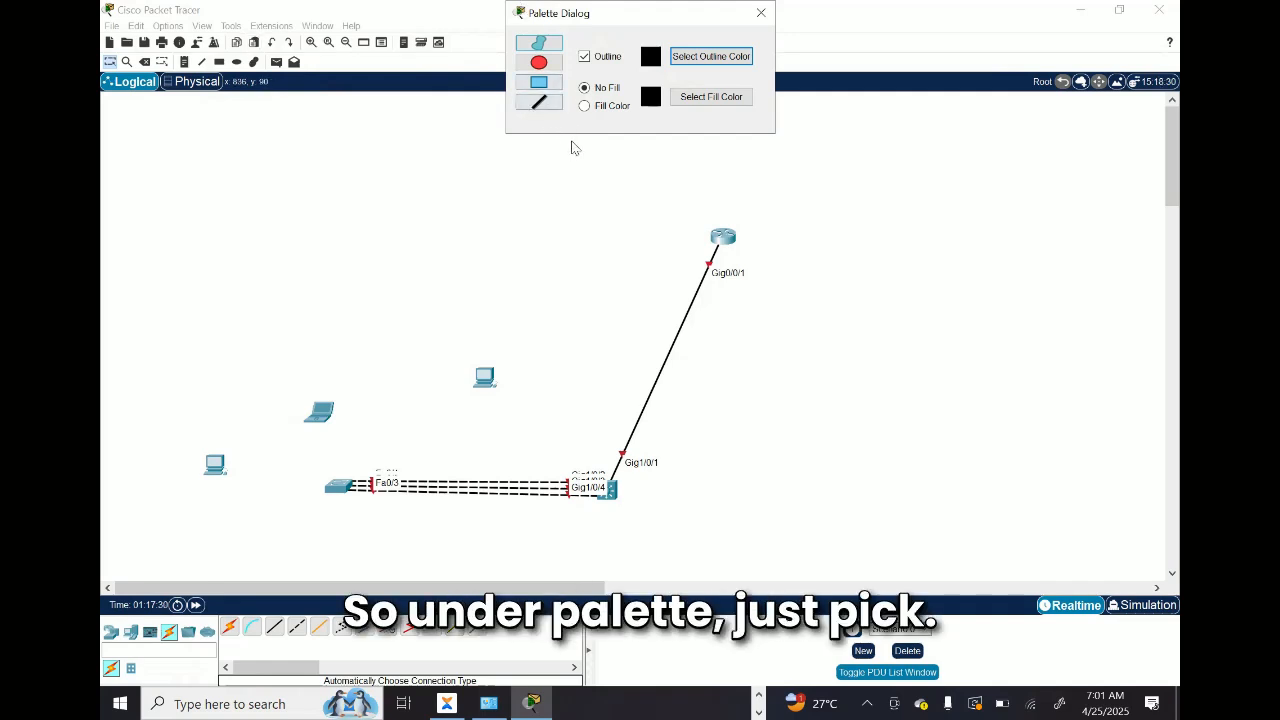
{"action": "left_click", "coordinate": [540, 84]}
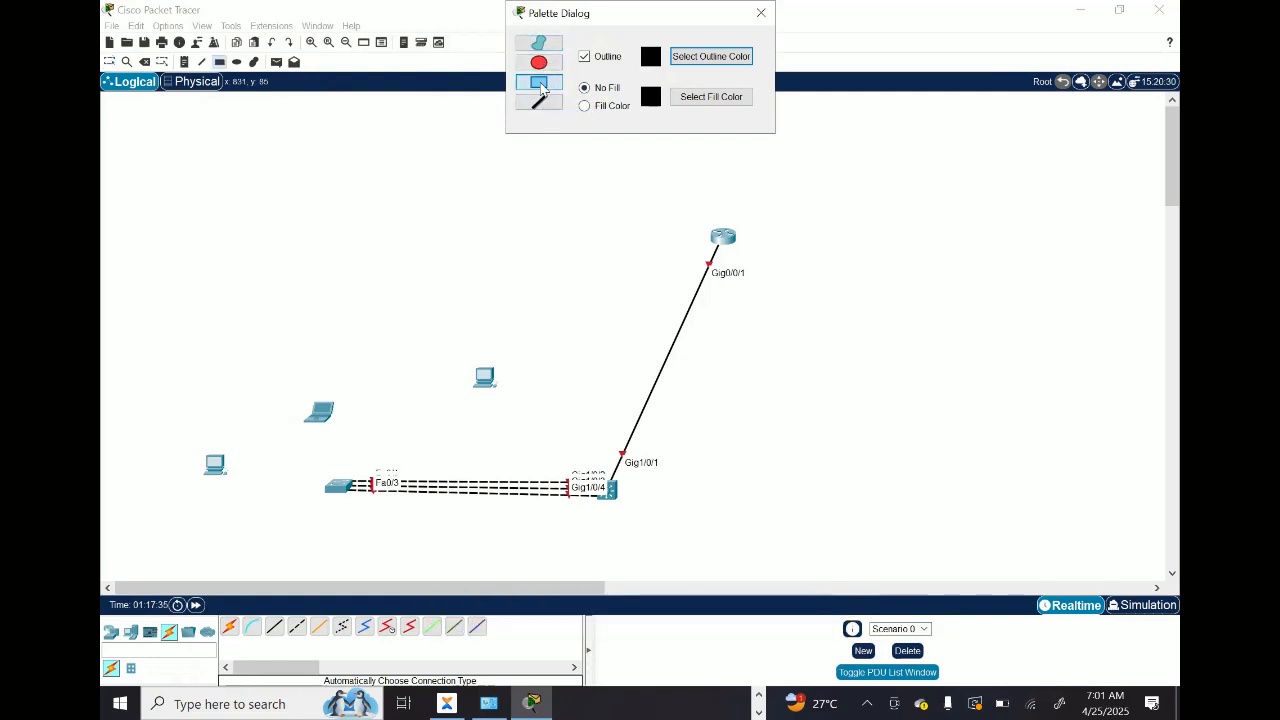
{"action": "left_click", "coordinate": [742, 221]}
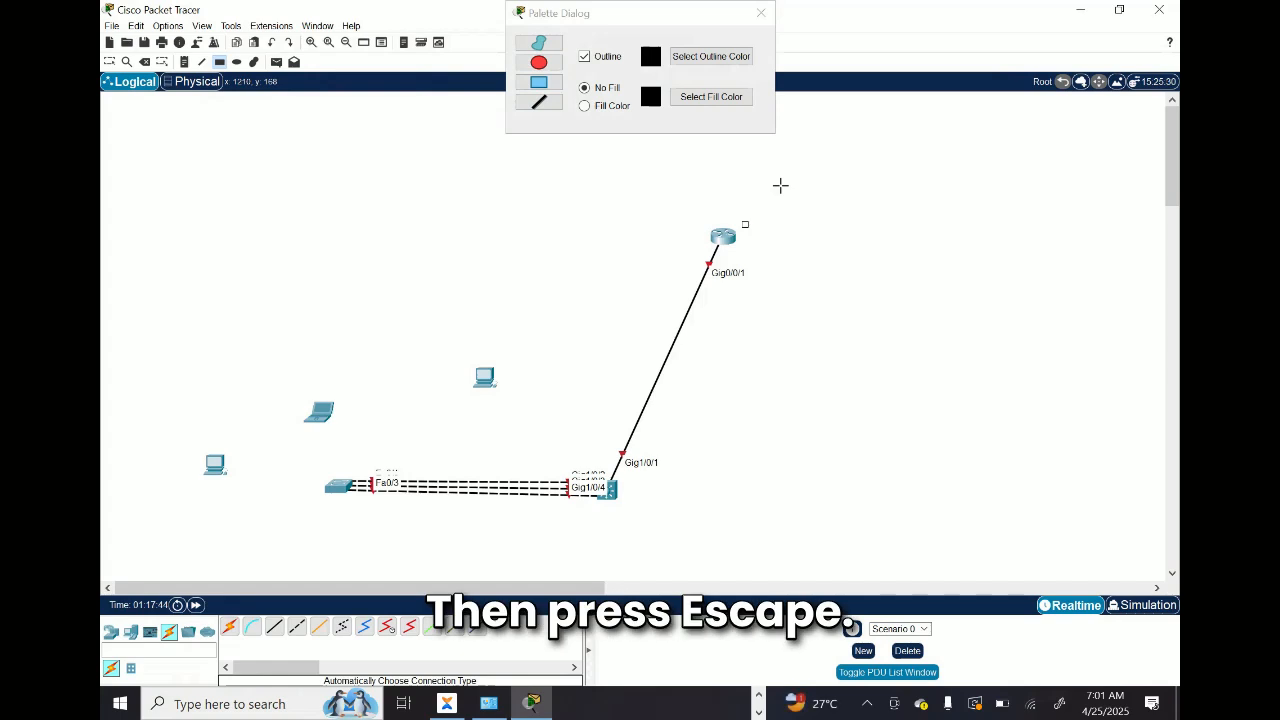
{"action": "key", "text": "Escape"}
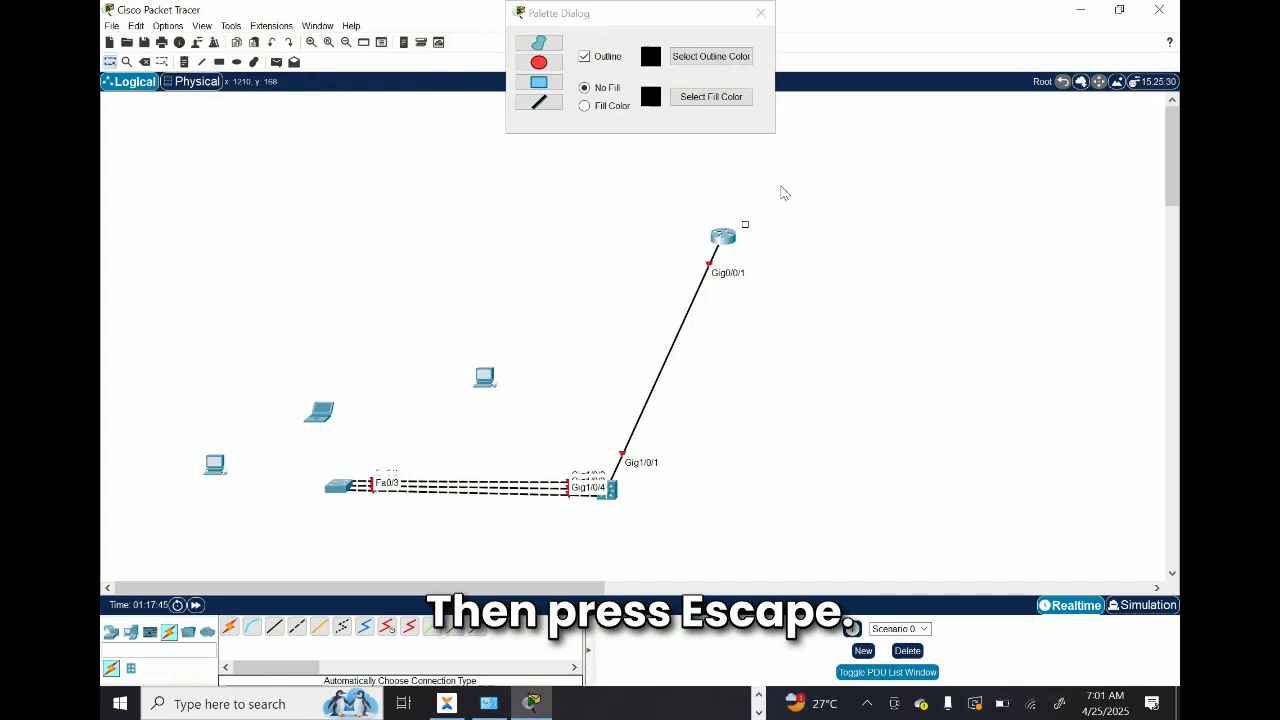
Step: Add the text label LONDON CENTRAL OFFICE beside the router
{"action": "left_click", "coordinate": [744, 227]}
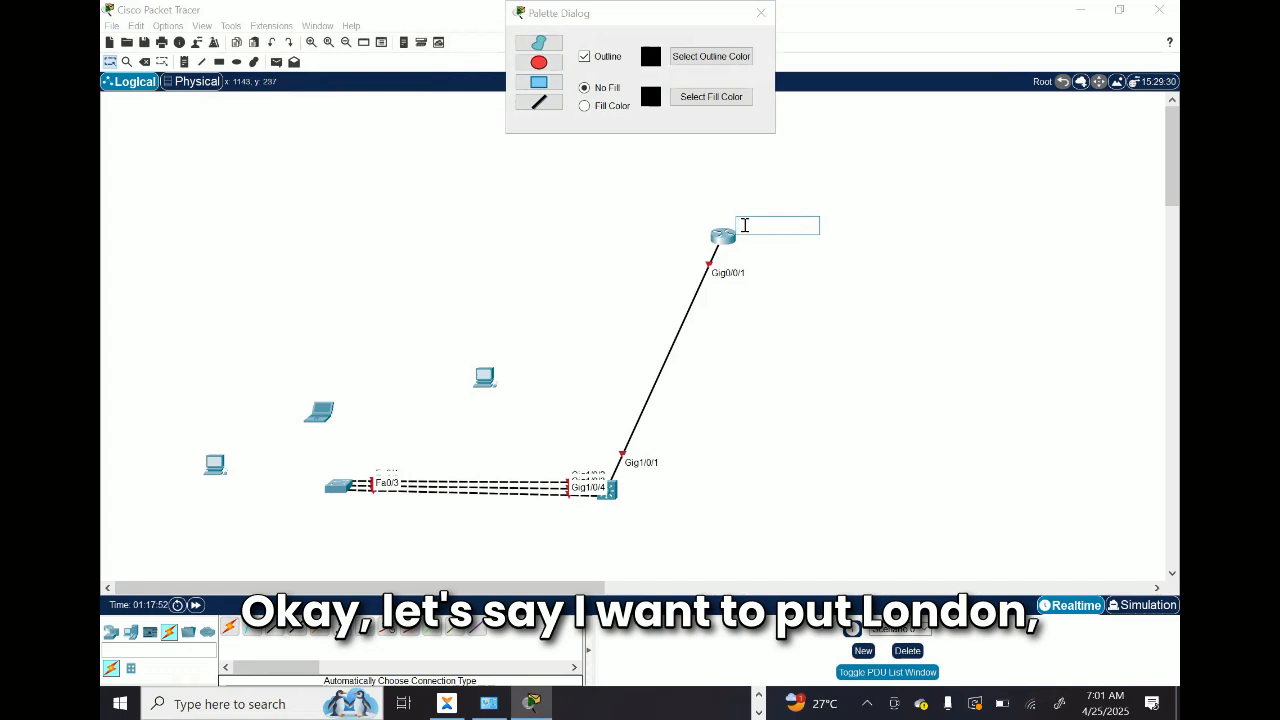
{"action": "type", "text": "DON C"}
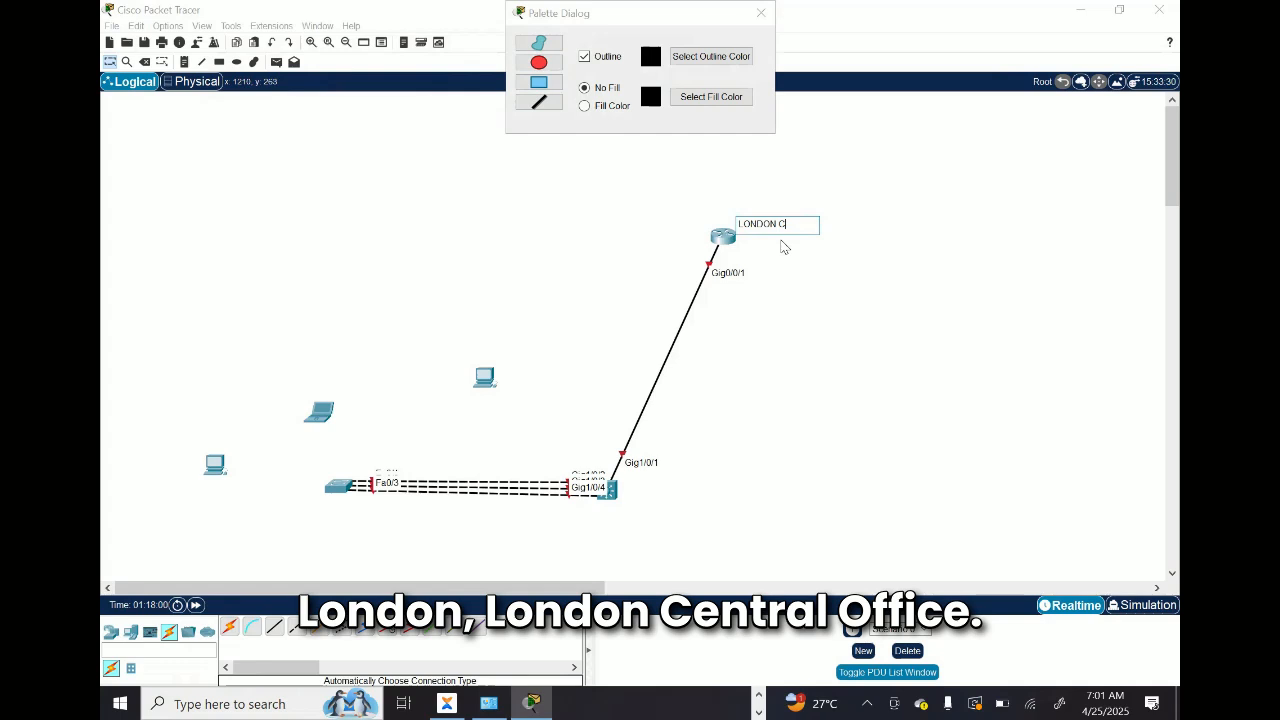
{"action": "type", "text": "ENTRAL OFFICE"}
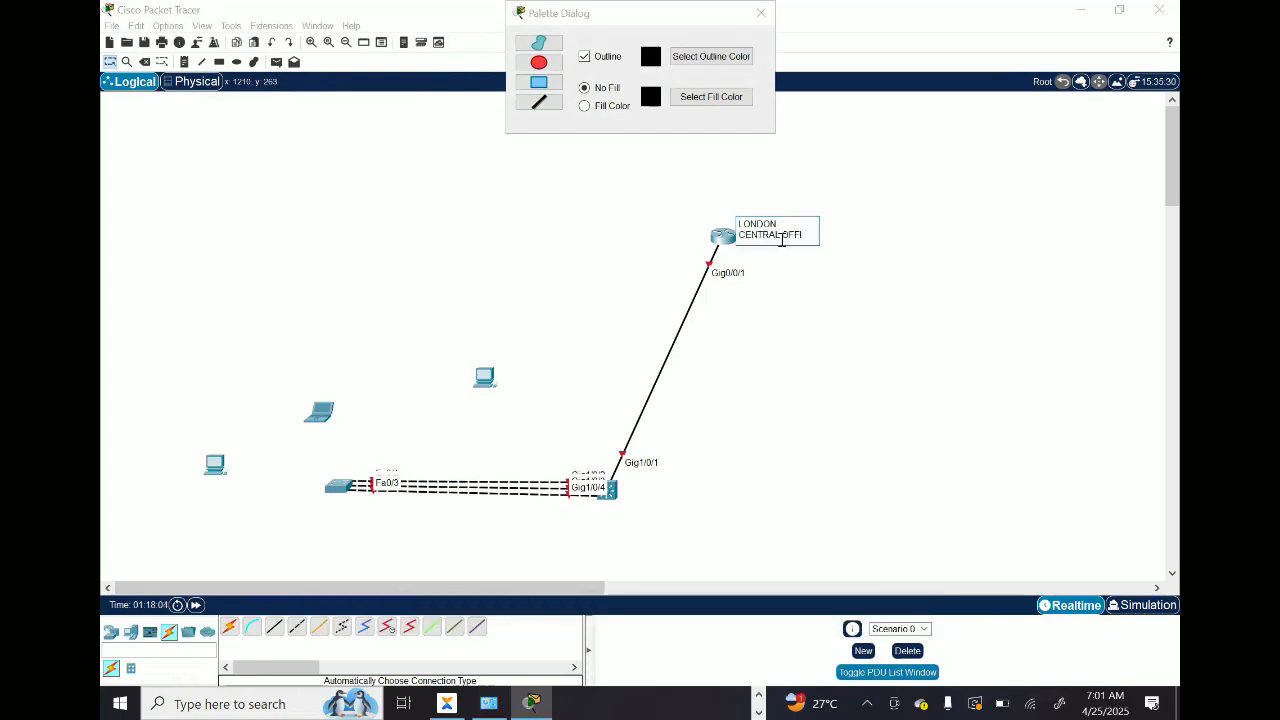
{"action": "left_click", "coordinate": [864, 281]}
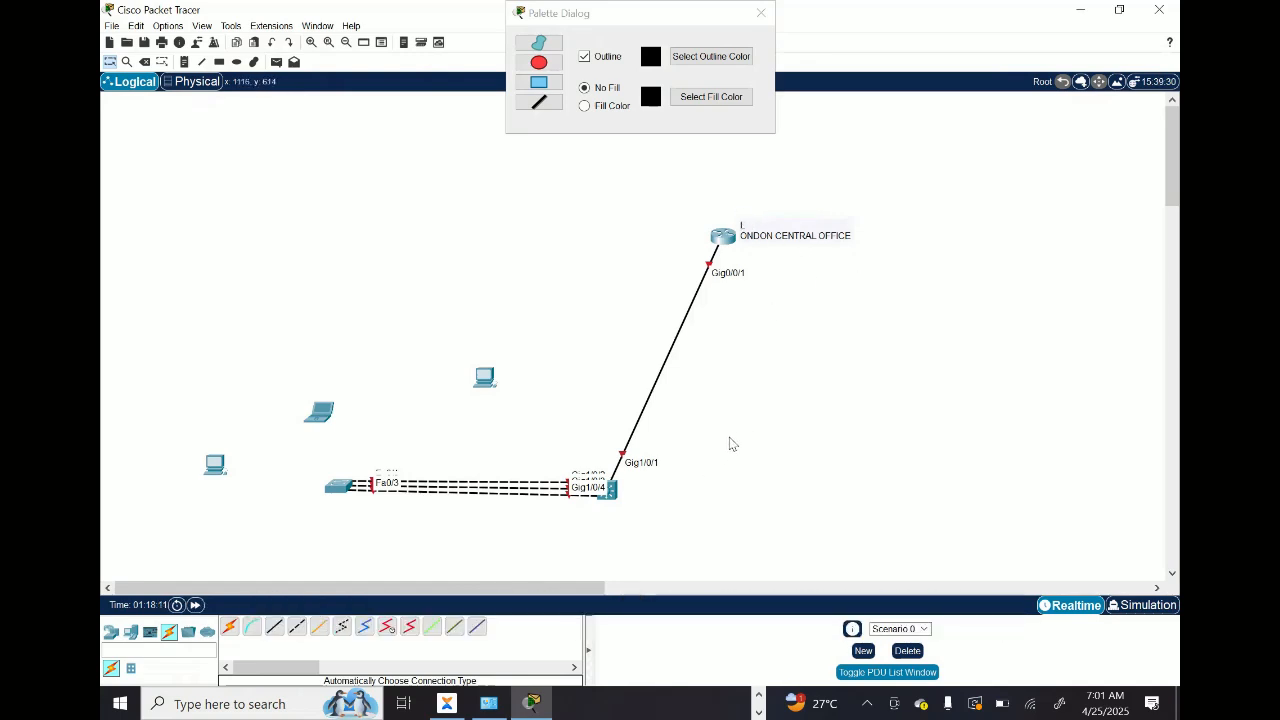
Step: Draw a tiny unfilled rectangle just beside the multilayer switch and leave the Rectangle tool
{"action": "left_click", "coordinate": [539, 84]}
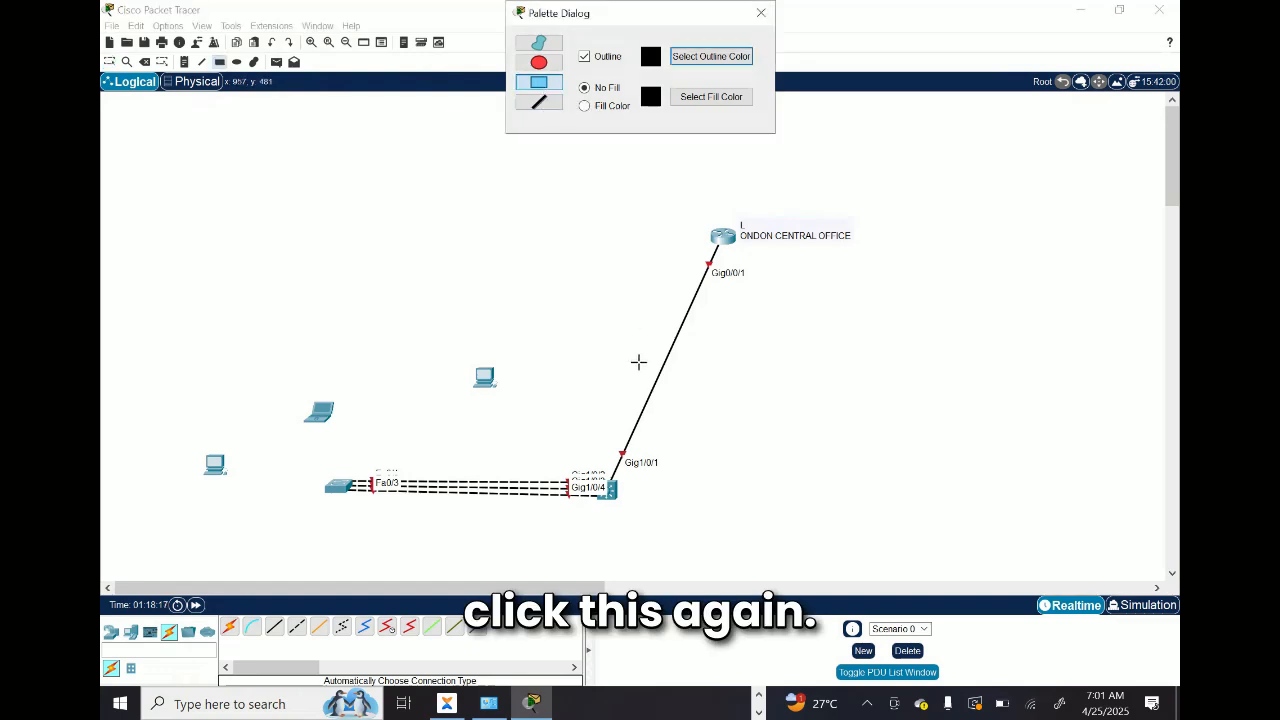
{"action": "left_click", "coordinate": [627, 495]}
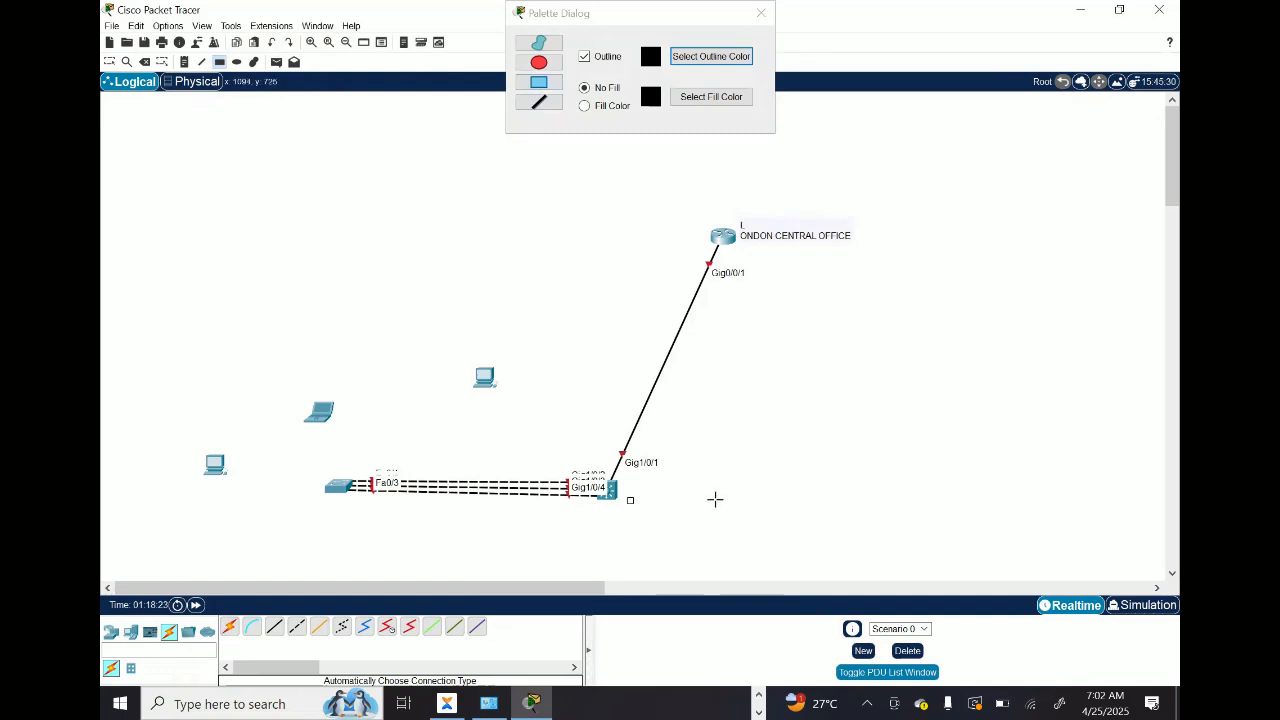
{"action": "key", "text": "Escape"}
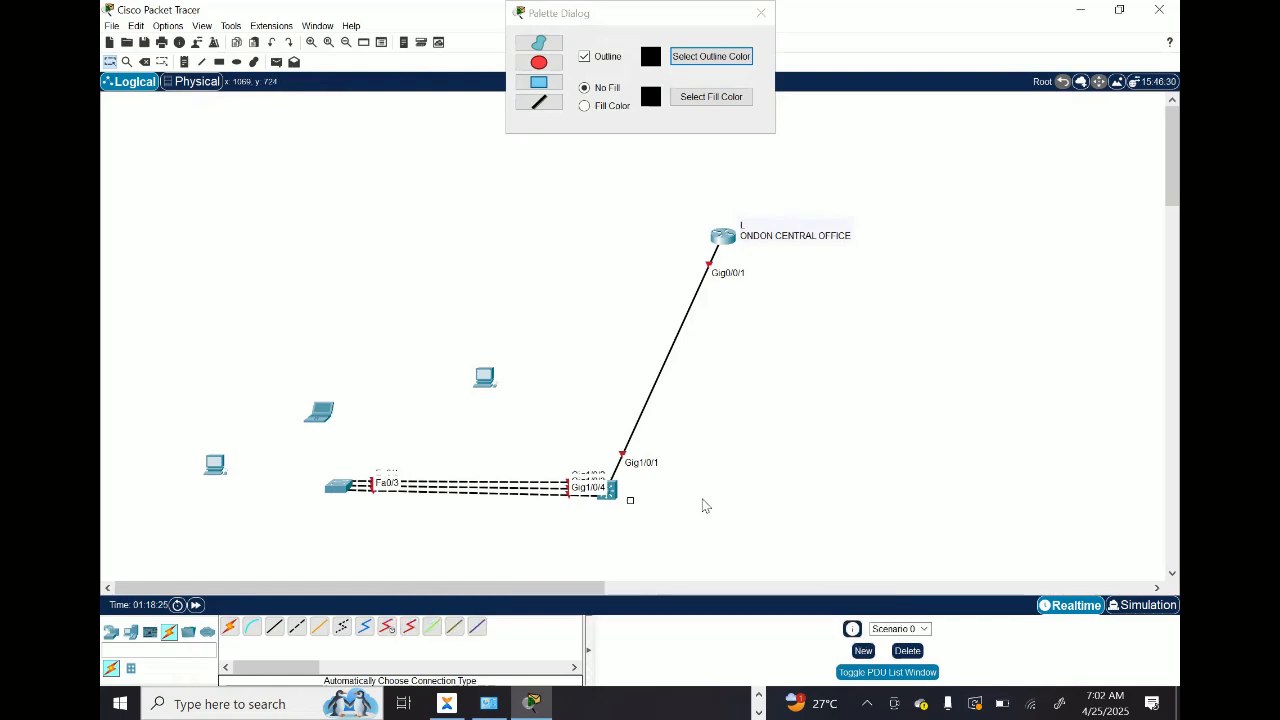
Step: Add the text label LAGOS OFFICE beside the multilayer switch
{"action": "left_click", "coordinate": [628, 501]}
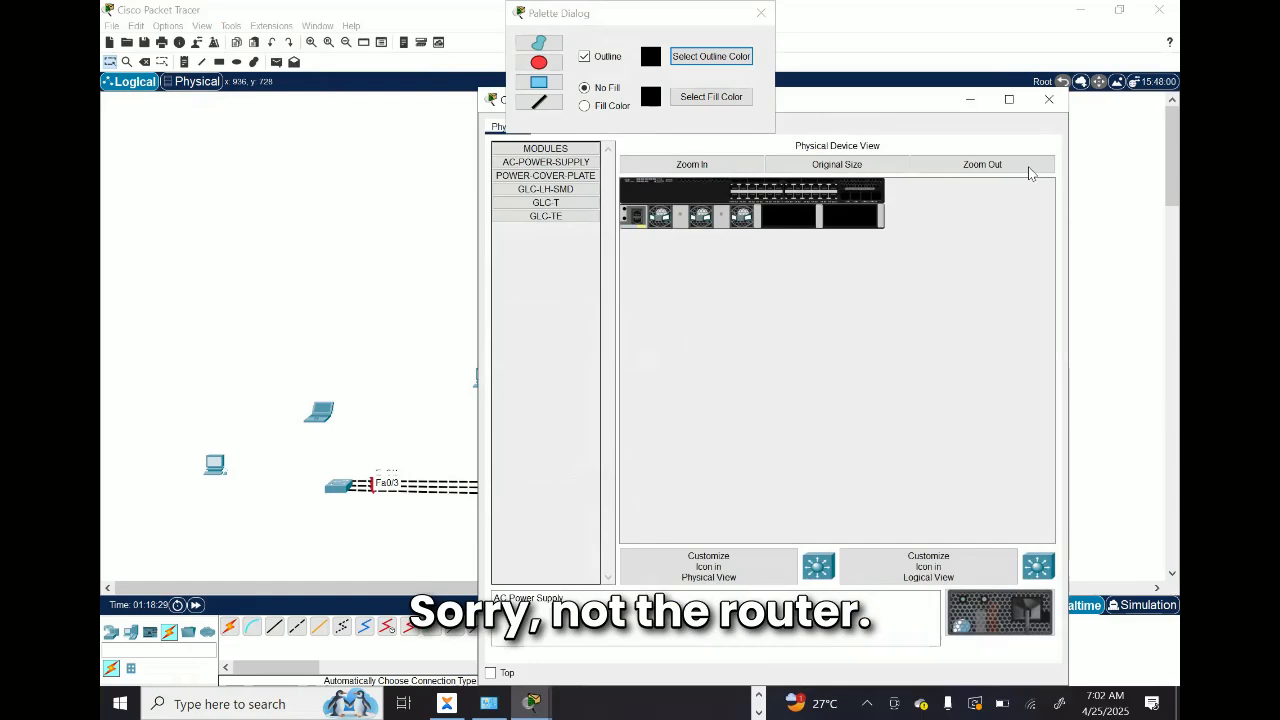
{"action": "left_click", "coordinate": [1045, 97]}
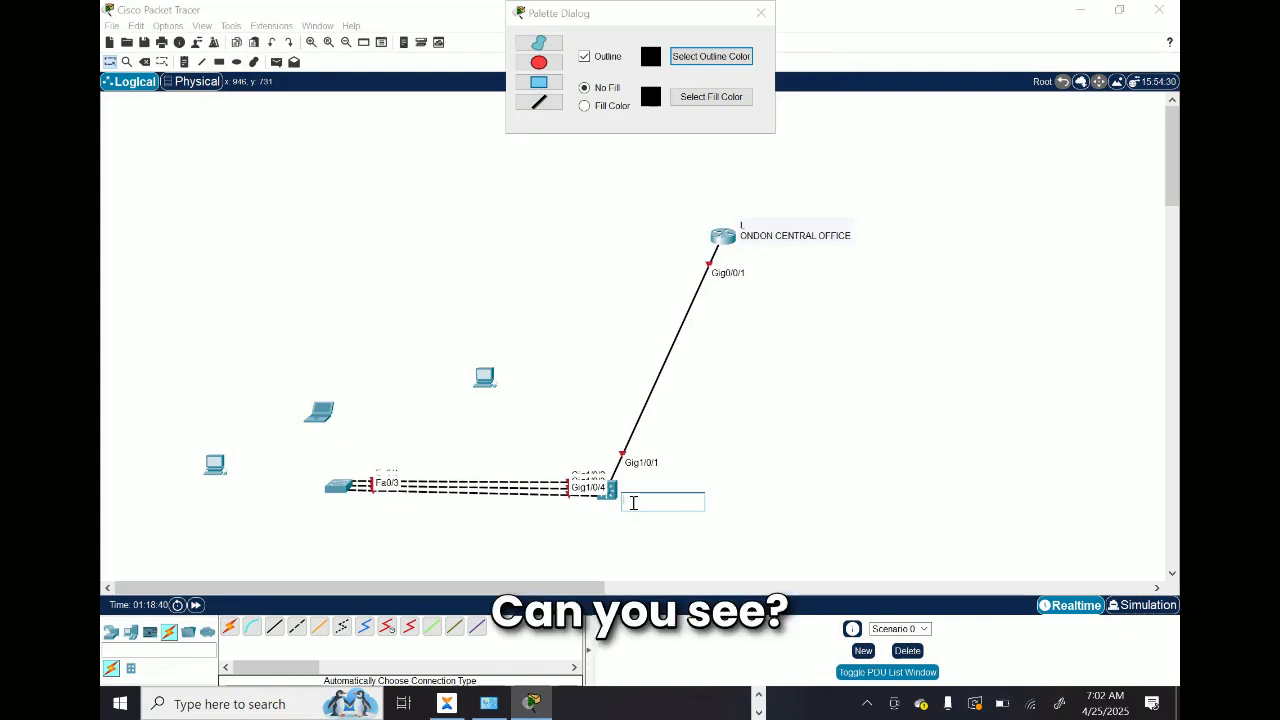
{"action": "type", "text": "LA"}
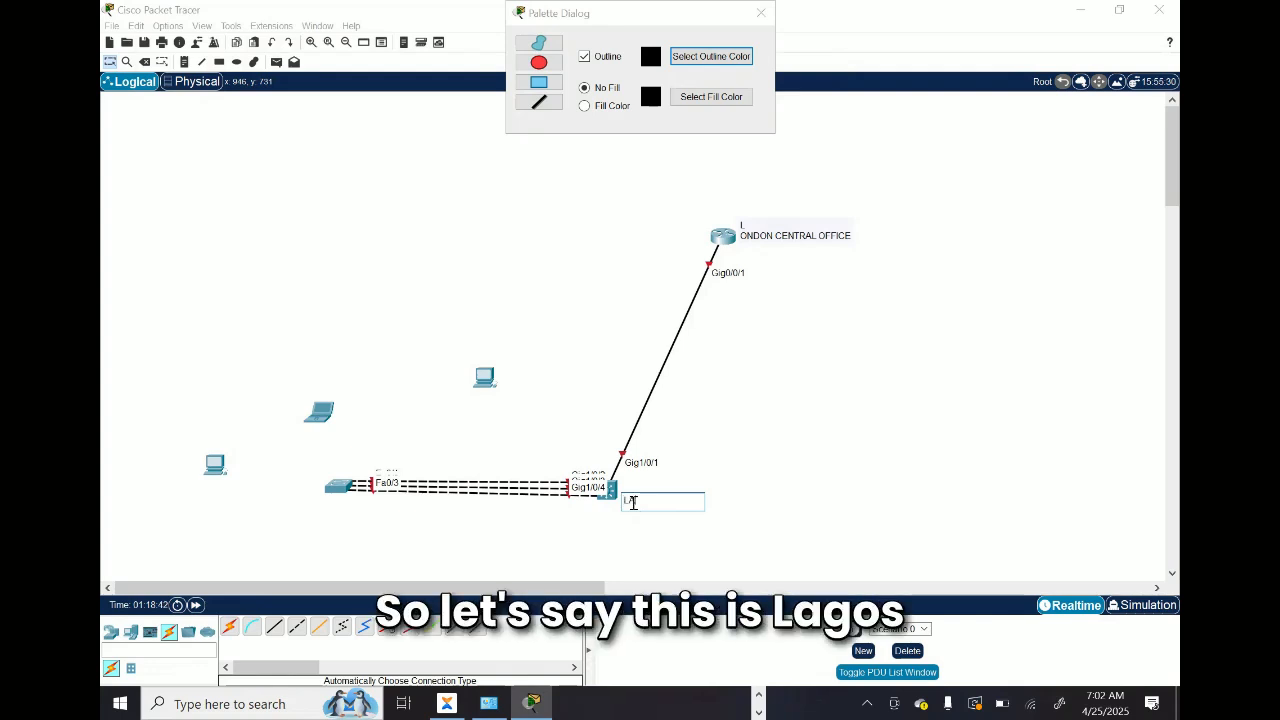
{"action": "type", "text": "GOS"}
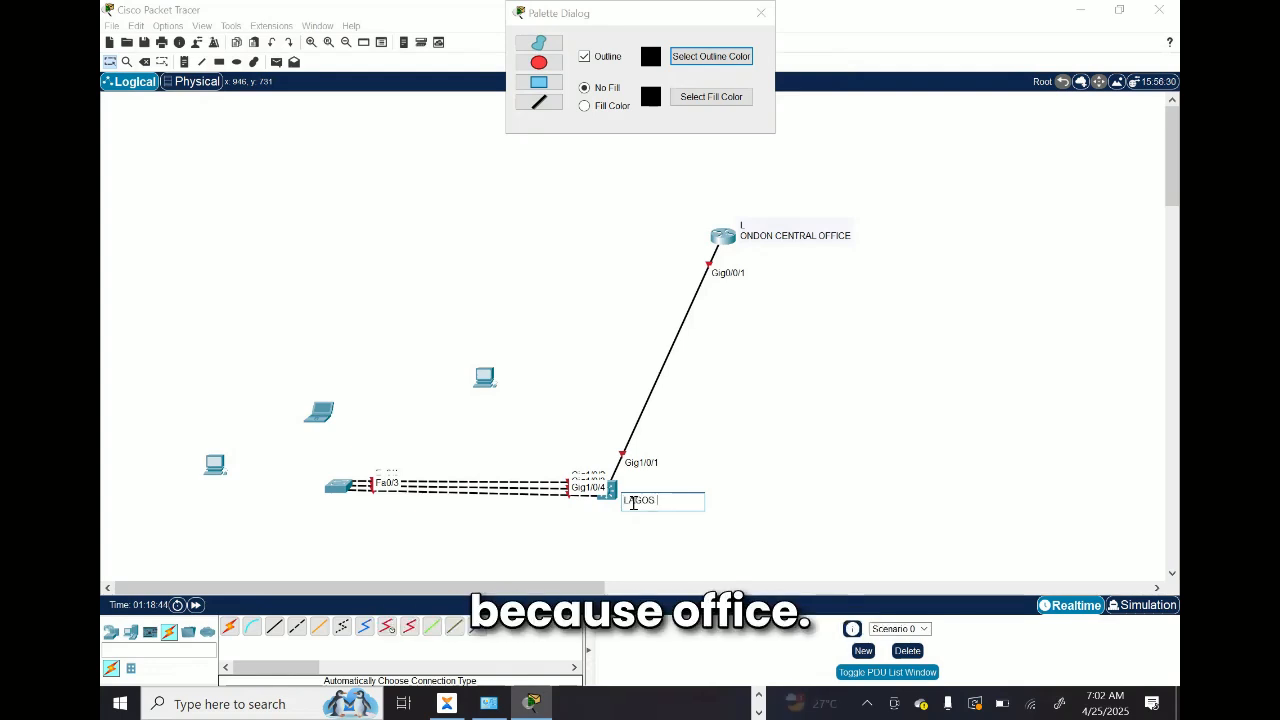
{"action": "type", "text": " OFF"}
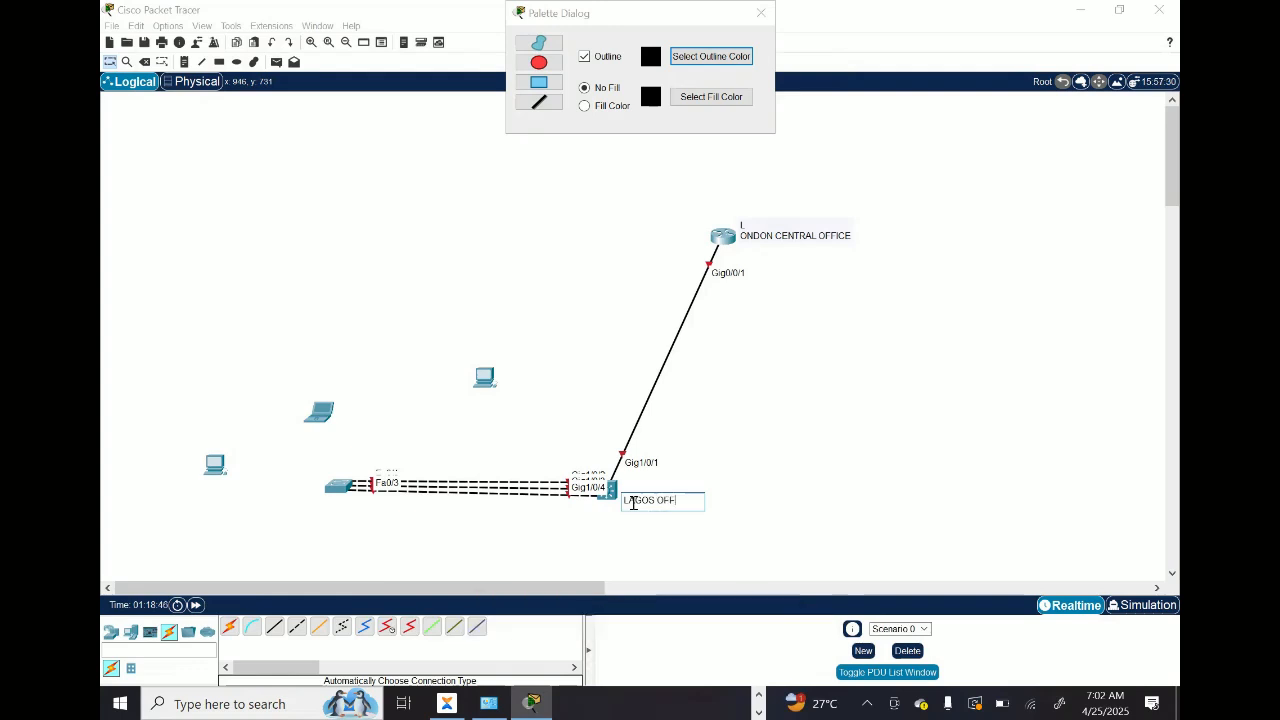
{"action": "type", "text": "ICE"}
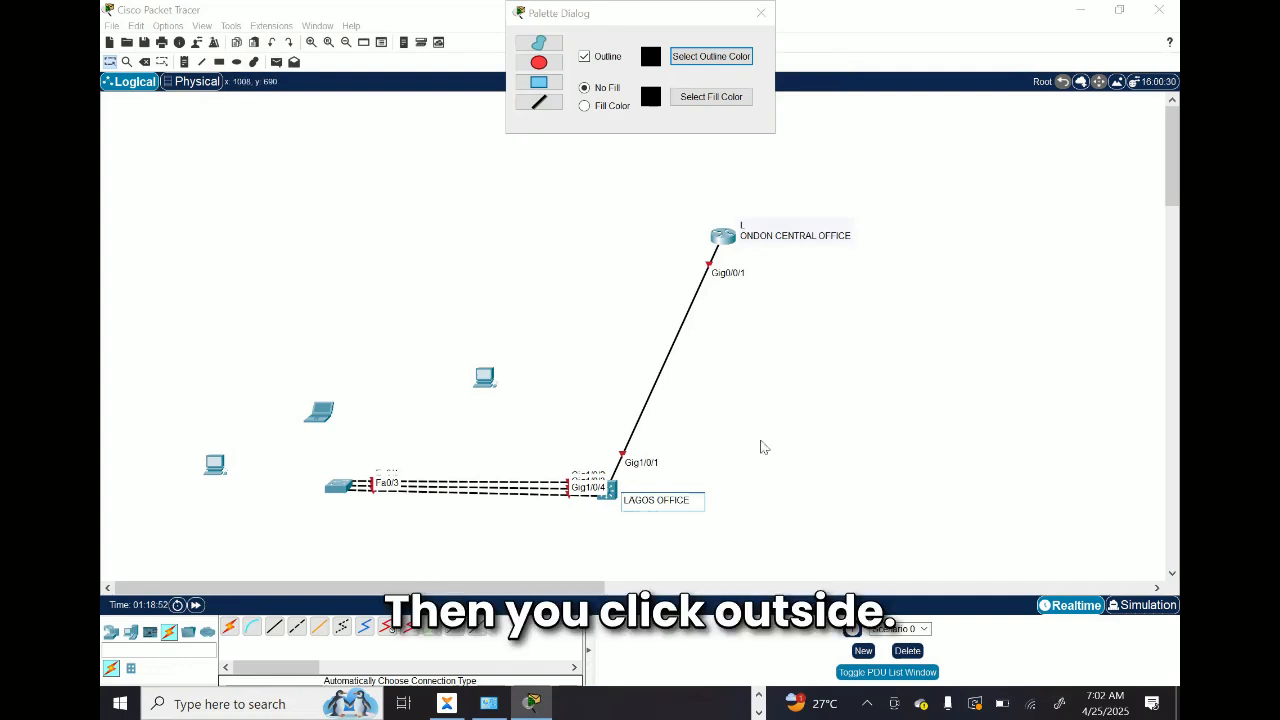
{"action": "left_click", "coordinate": [820, 438]}
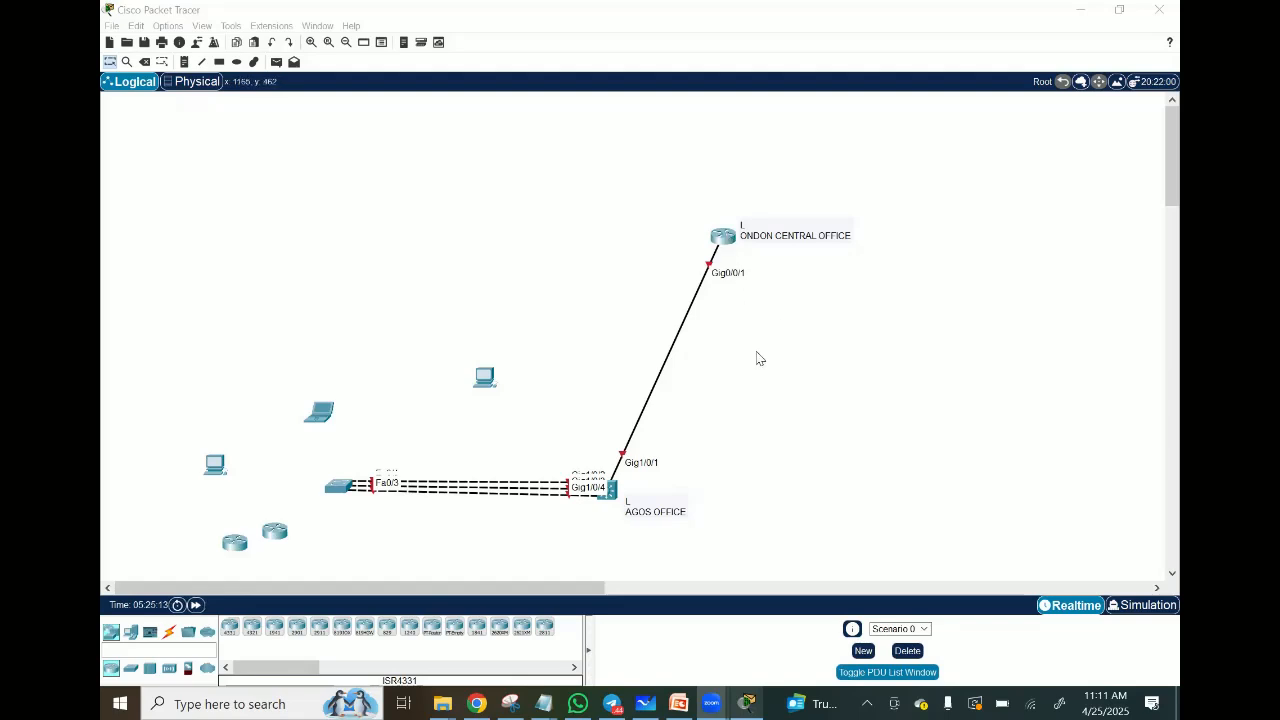
Step: Open the LONDON H/Q Router's command line, bring up its Router> prompt and minimize the device window
{"action": "left_click", "coordinate": [727, 244]}
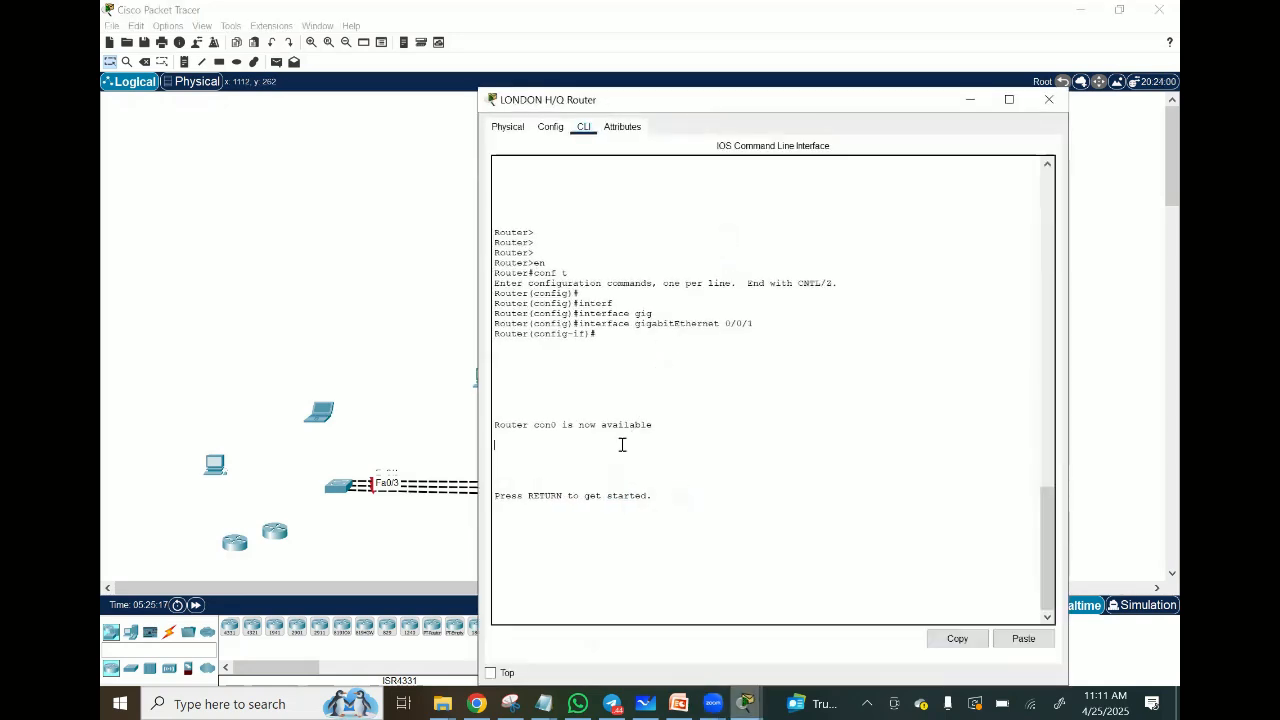
{"action": "key", "text": "Return"}
{"action": "key", "text": "Return"}
{"action": "key", "text": "Return"}
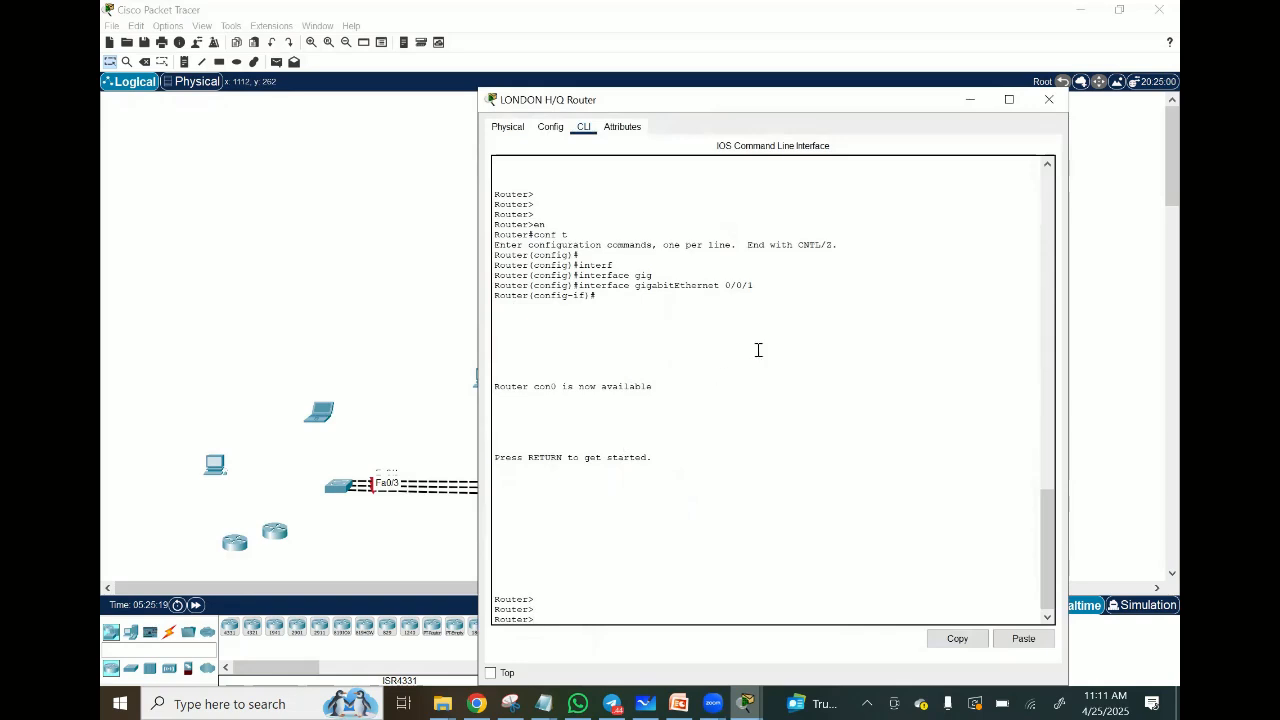
{"action": "left_click", "coordinate": [968, 100]}
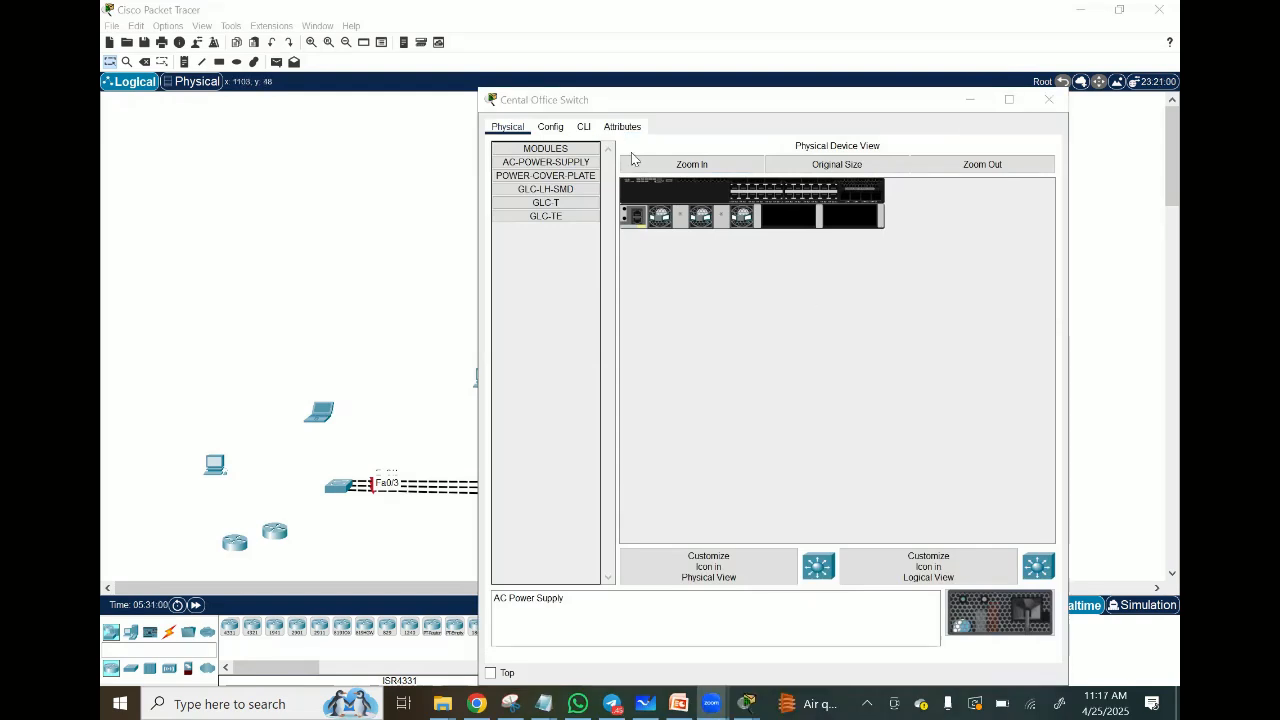
Step: Install an AC power supply module in the first empty power slot of the Cental Office Switch to power it on
{"action": "left_click", "coordinate": [586, 130]}
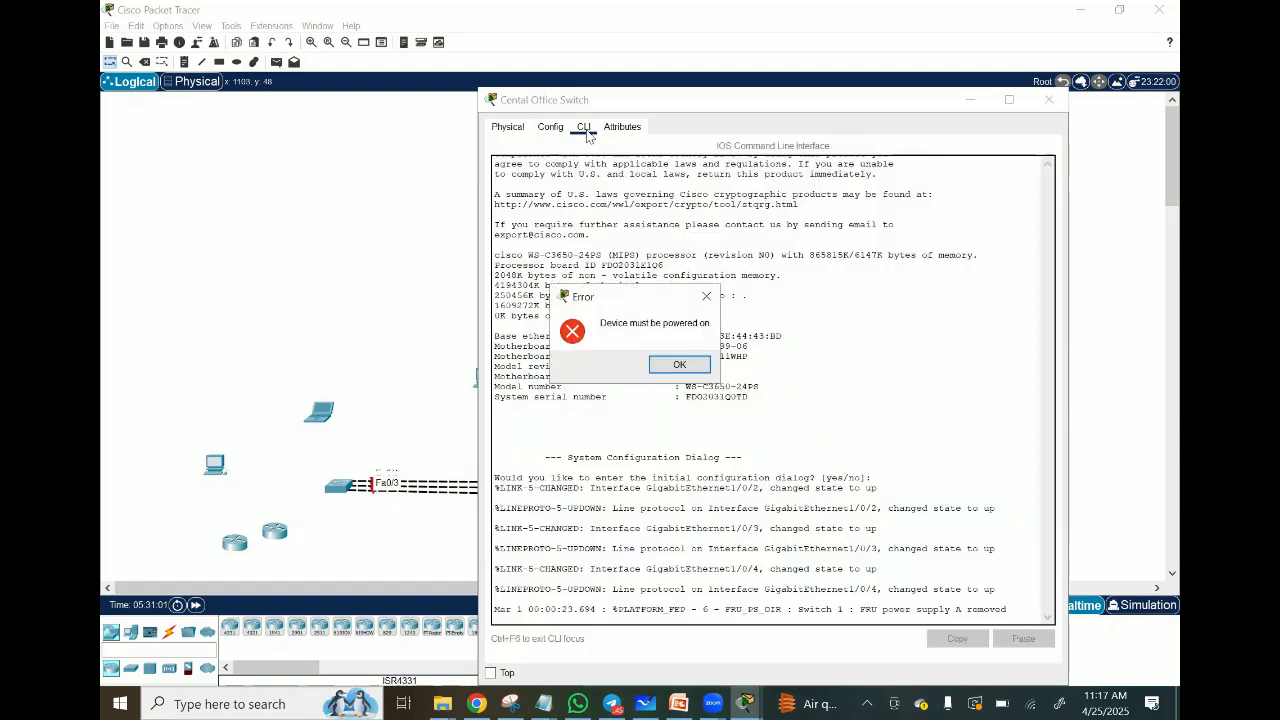
{"action": "left_click", "coordinate": [678, 365]}
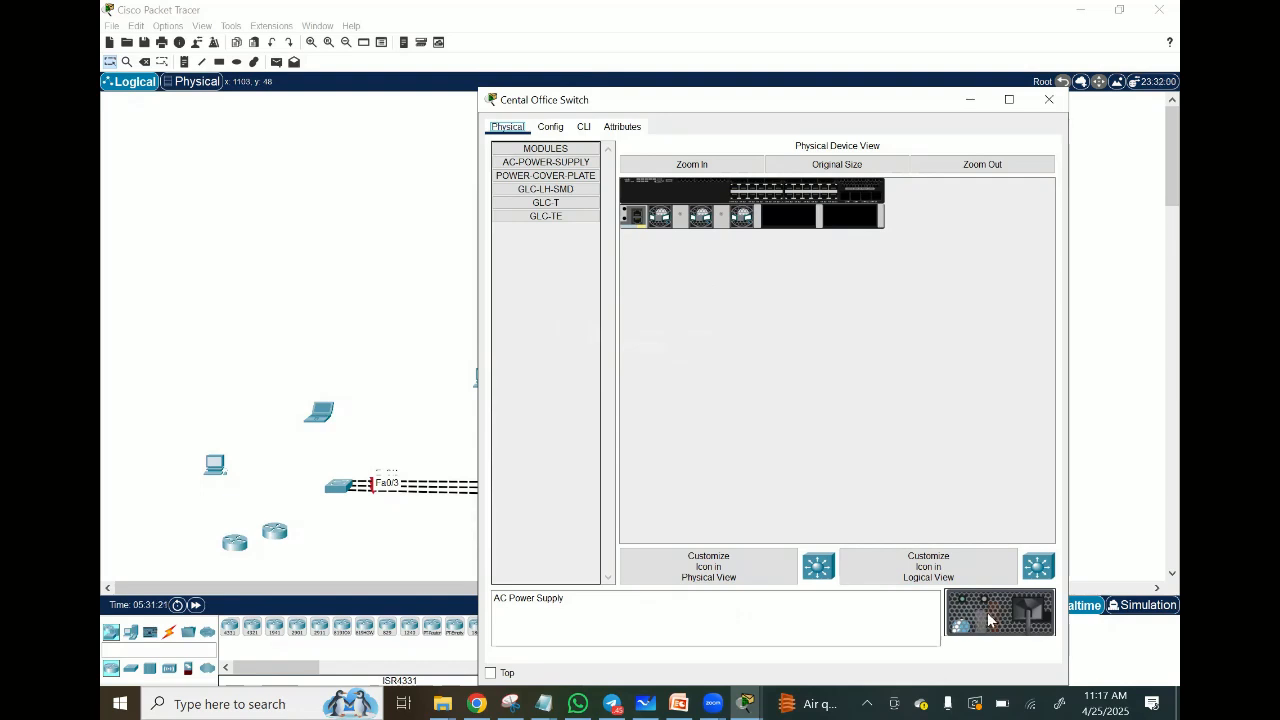
{"action": "left_click_drag", "start_coordinate": [988, 620], "coordinate": [793, 220]}
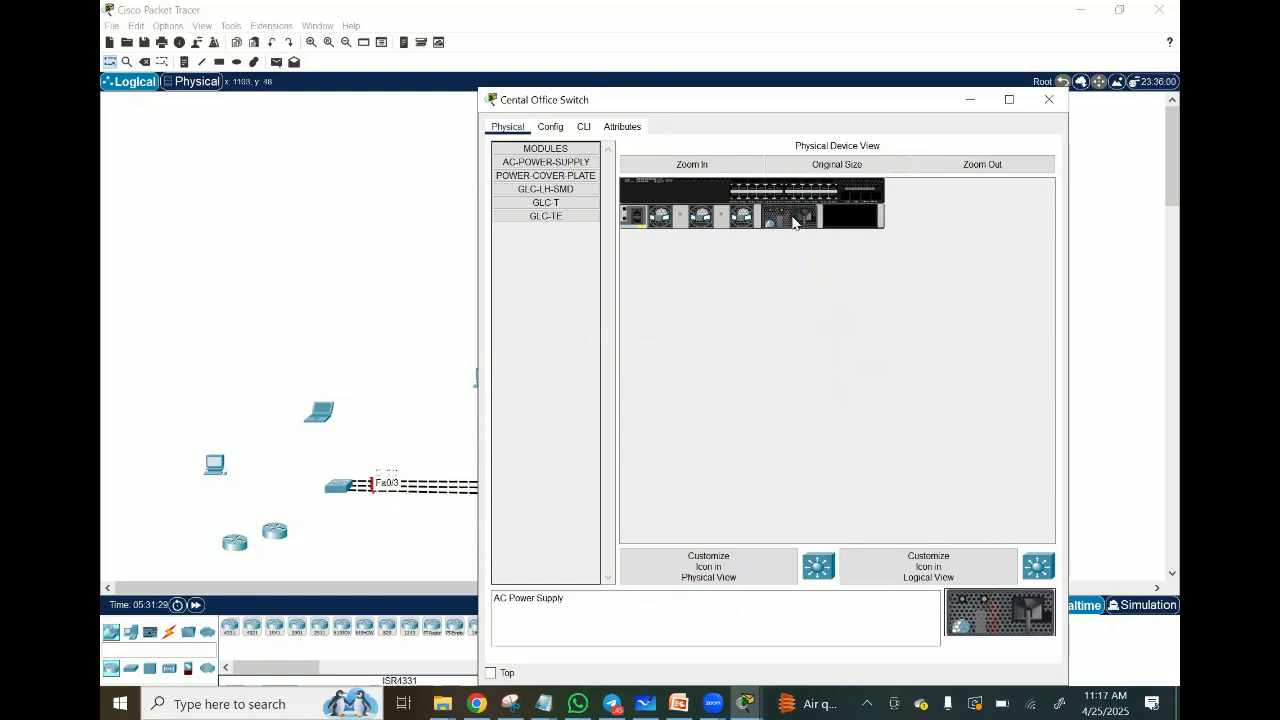
Step: Open the Cental Office Switch's command line to watch it boot, and minimize the device window
{"action": "left_click", "coordinate": [584, 130]}
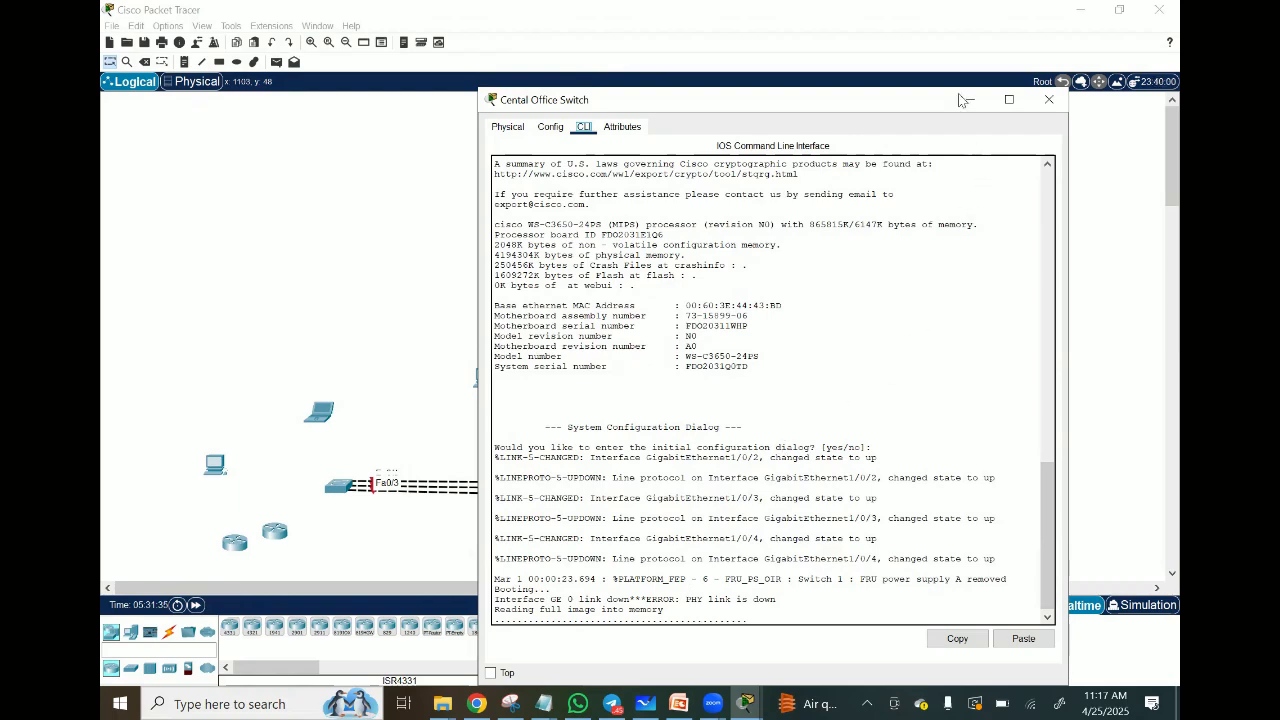
{"action": "left_click_drag", "start_coordinate": [904, 104], "coordinate": [824, 116]}
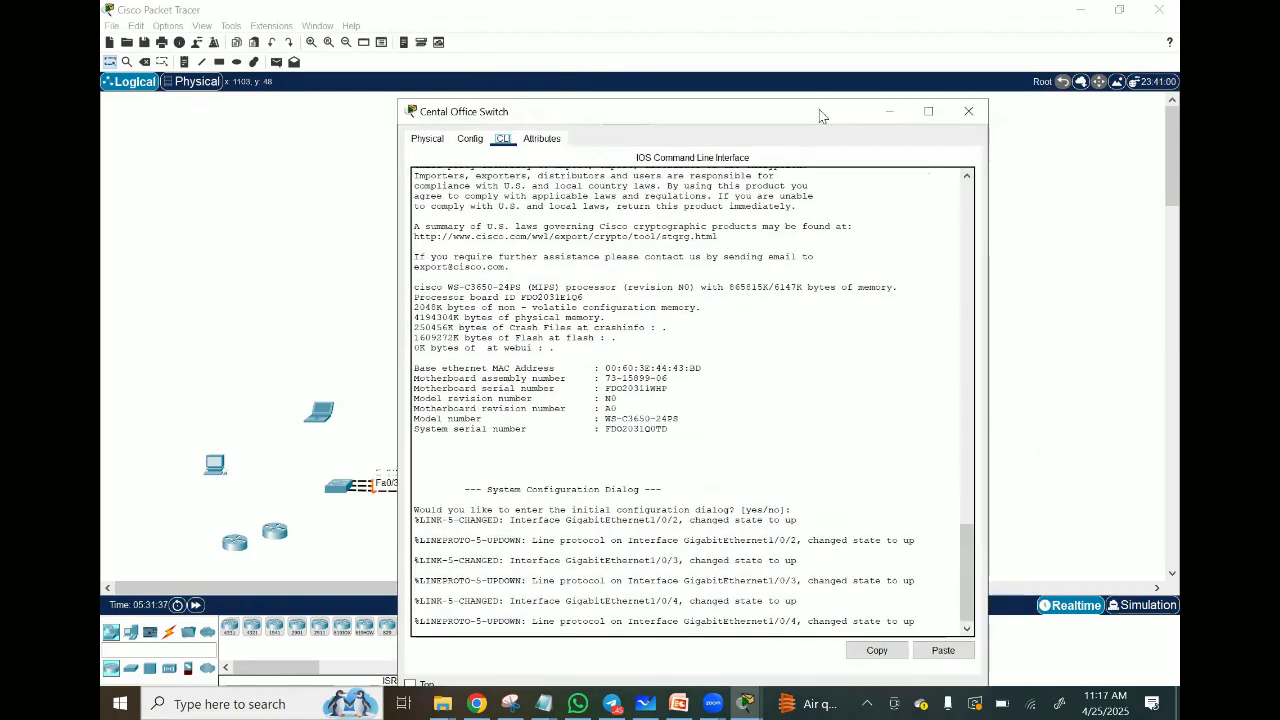
{"action": "left_click", "coordinate": [894, 112]}
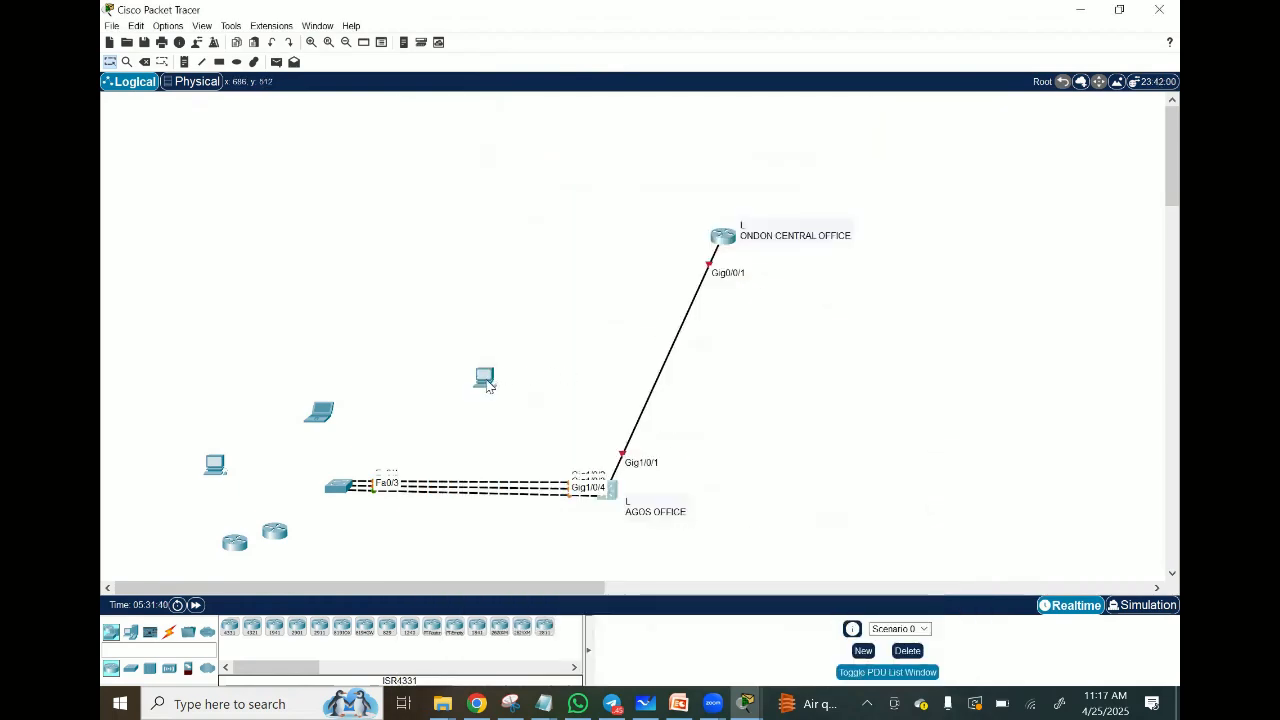
Step: Open the PC1 device window to view its physical modules, and minimize it
{"action": "left_click", "coordinate": [487, 380]}
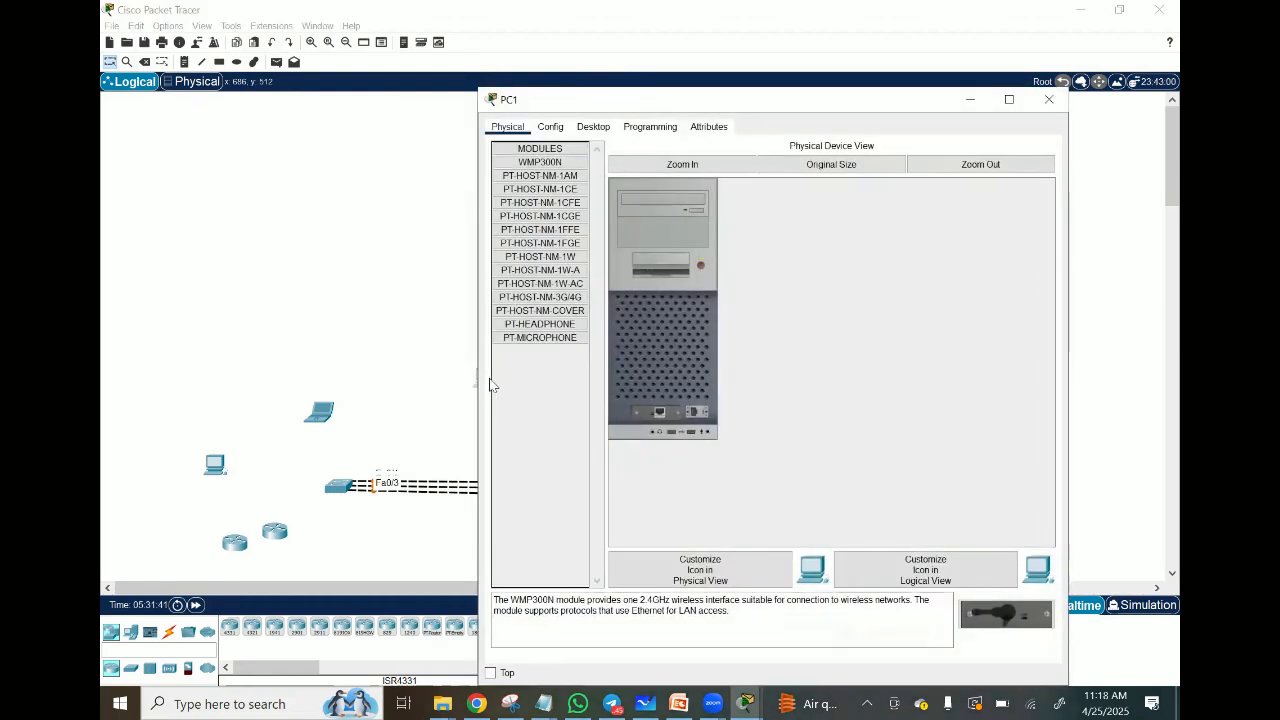
{"action": "left_click_drag", "start_coordinate": [840, 104], "coordinate": [738, 106]}
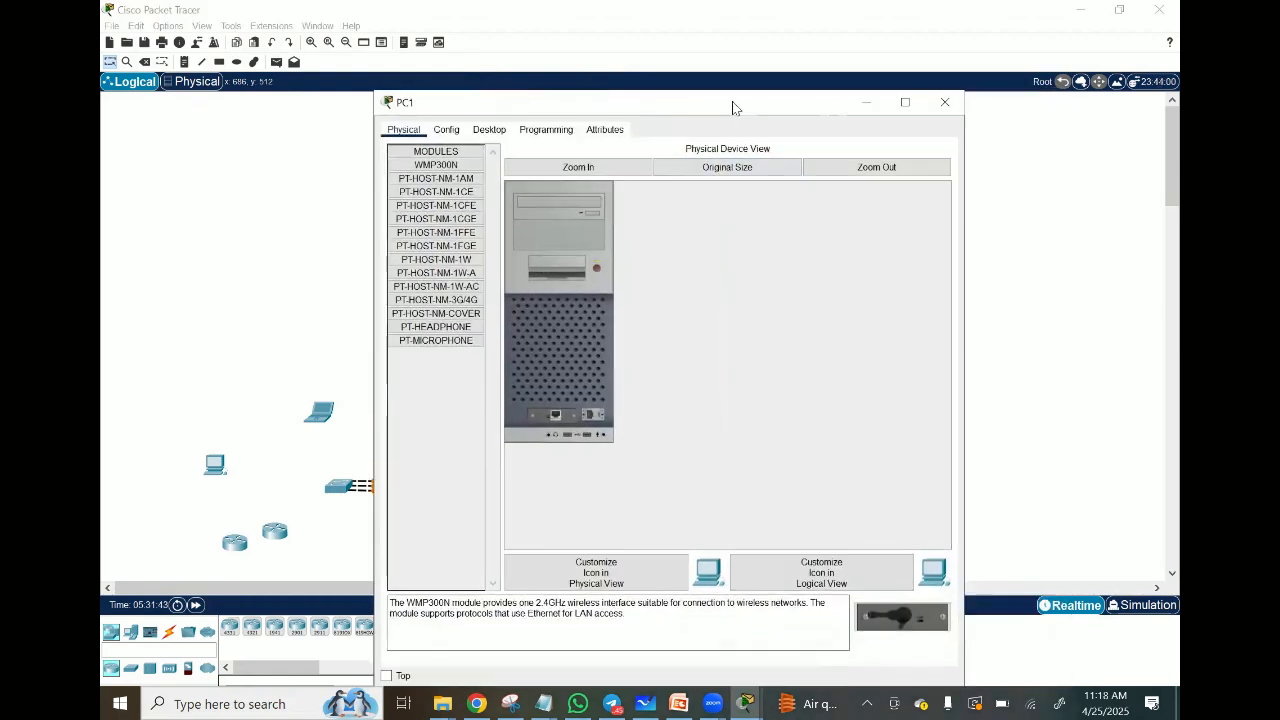
{"action": "left_click", "coordinate": [862, 104]}
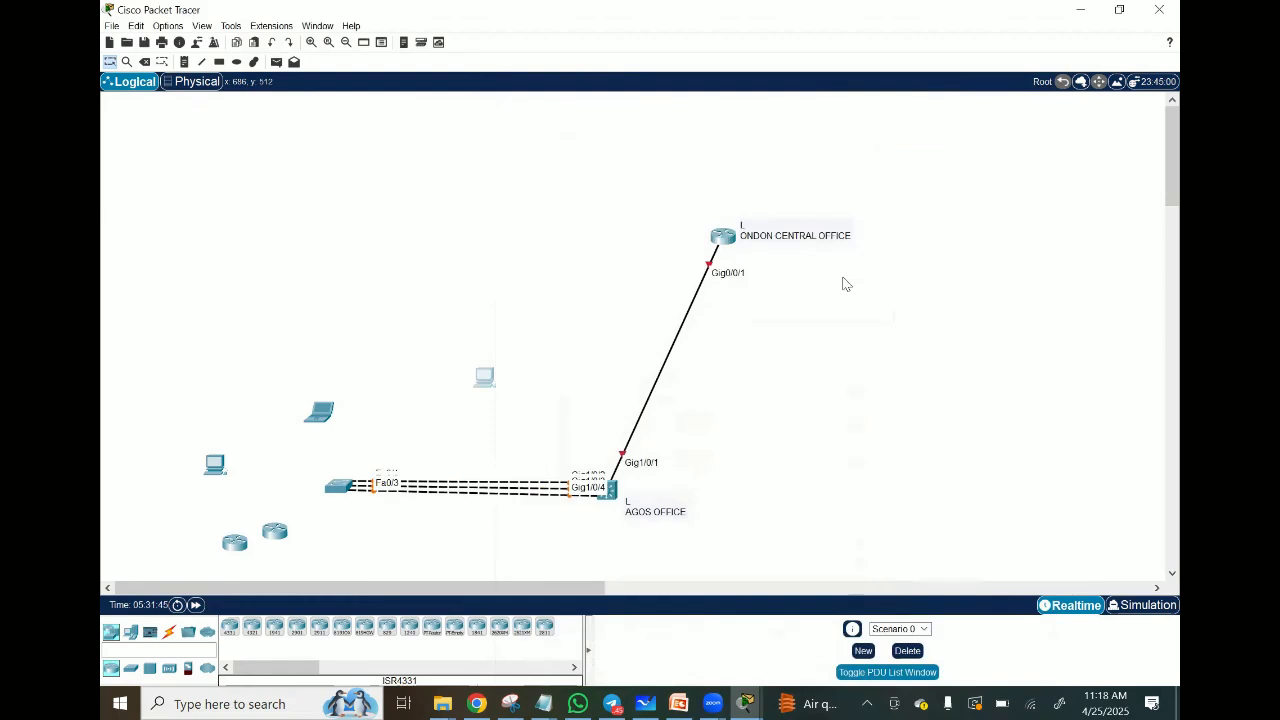
Step: Restore the minimized LONDON H/Q Router window to view its command line and minimize it again, twice in a row
{"action": "mouse_move", "coordinate": [748, 700]}
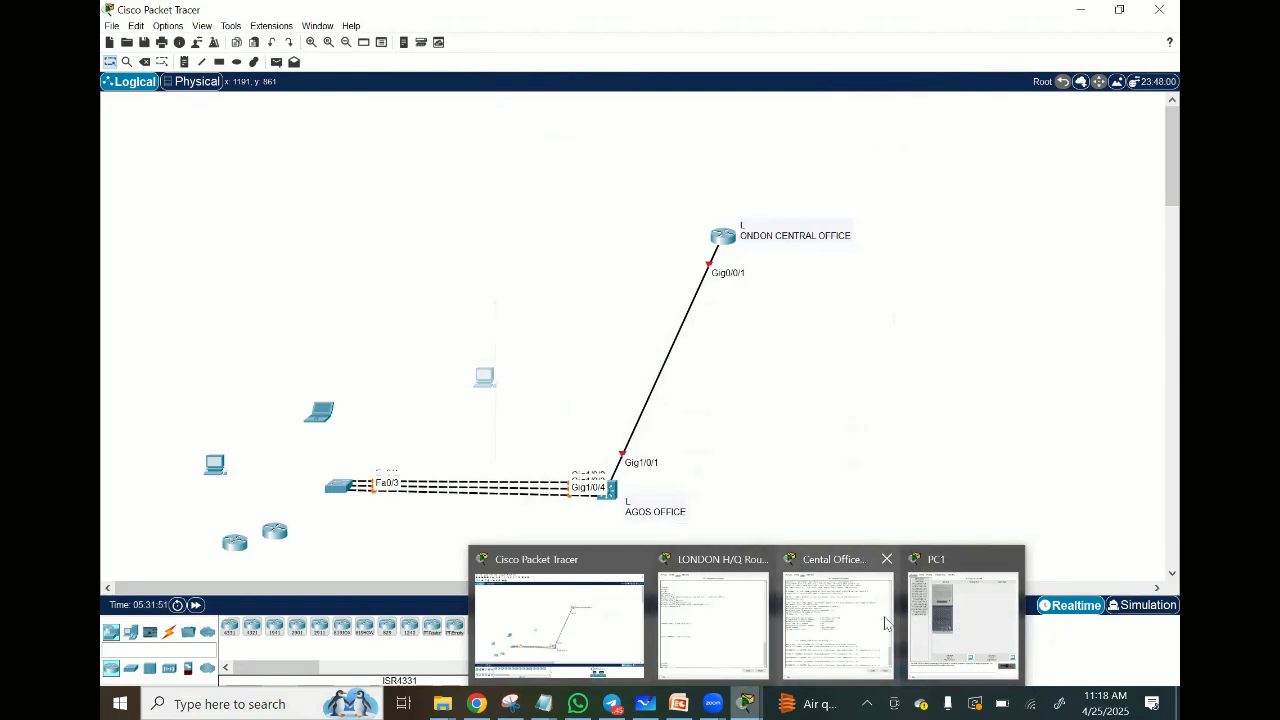
{"action": "left_click", "coordinate": [732, 637]}
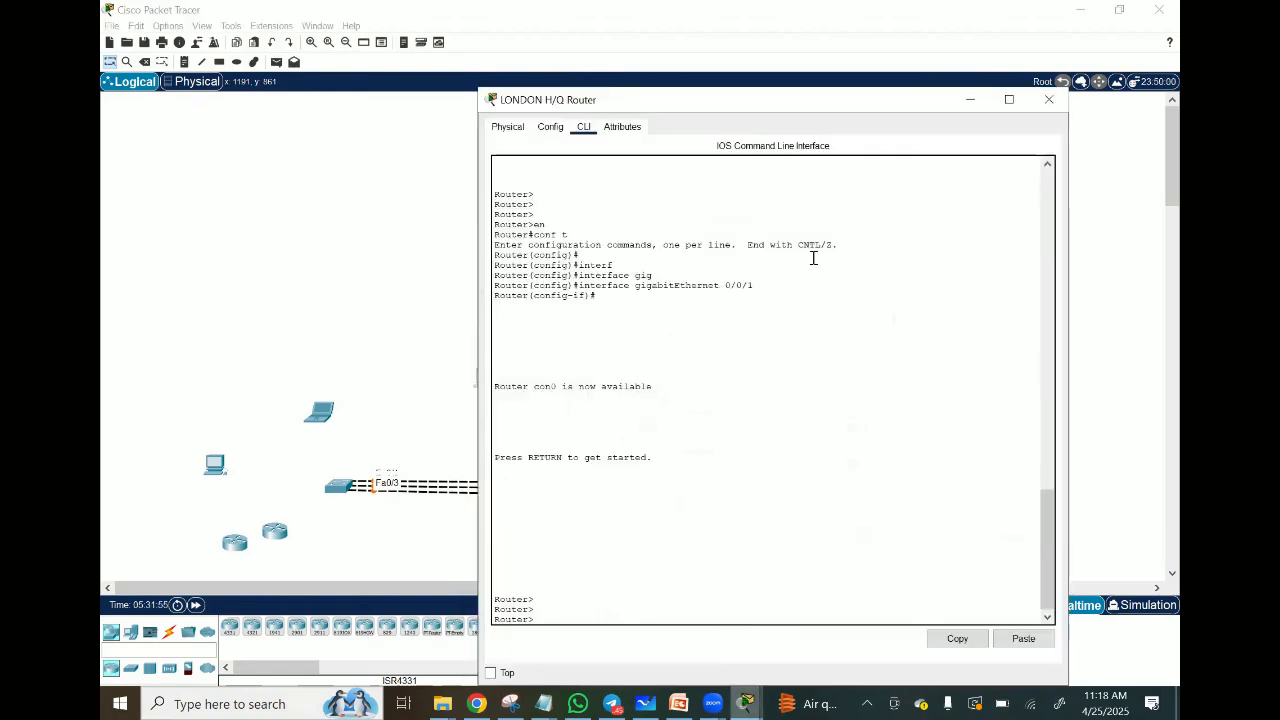
{"action": "left_click", "coordinate": [969, 99]}
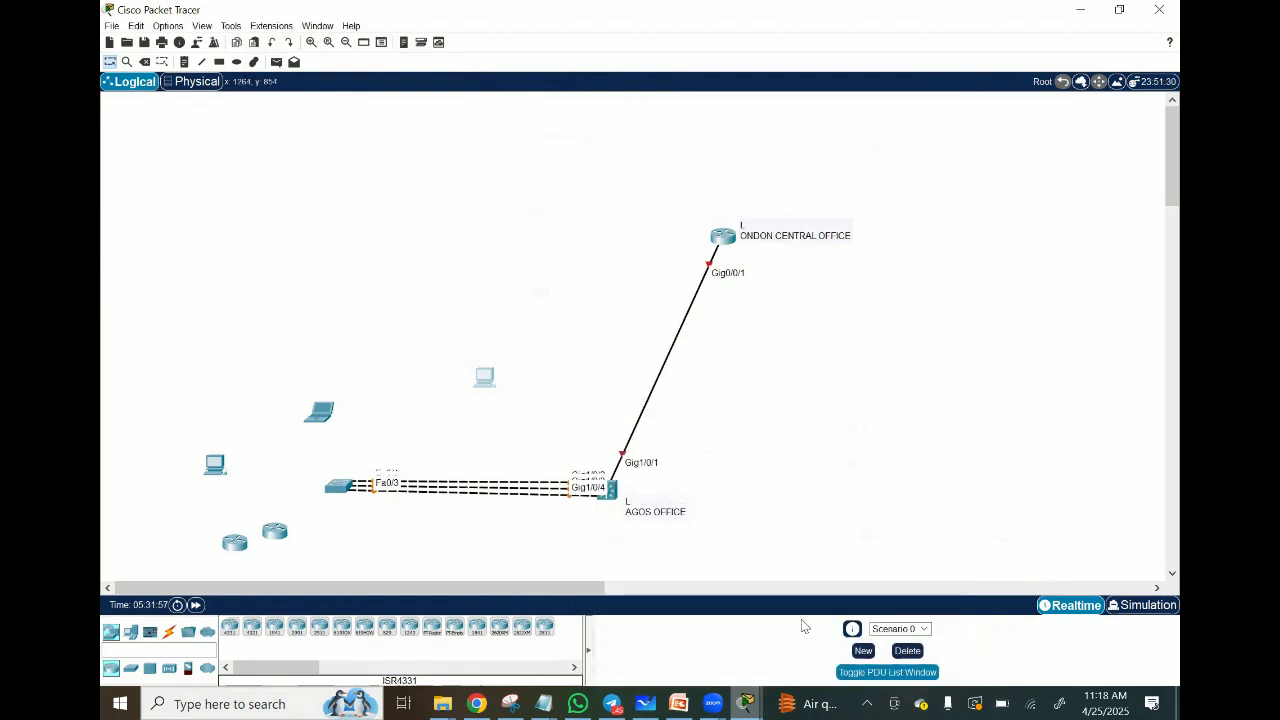
{"action": "left_click", "coordinate": [745, 703]}
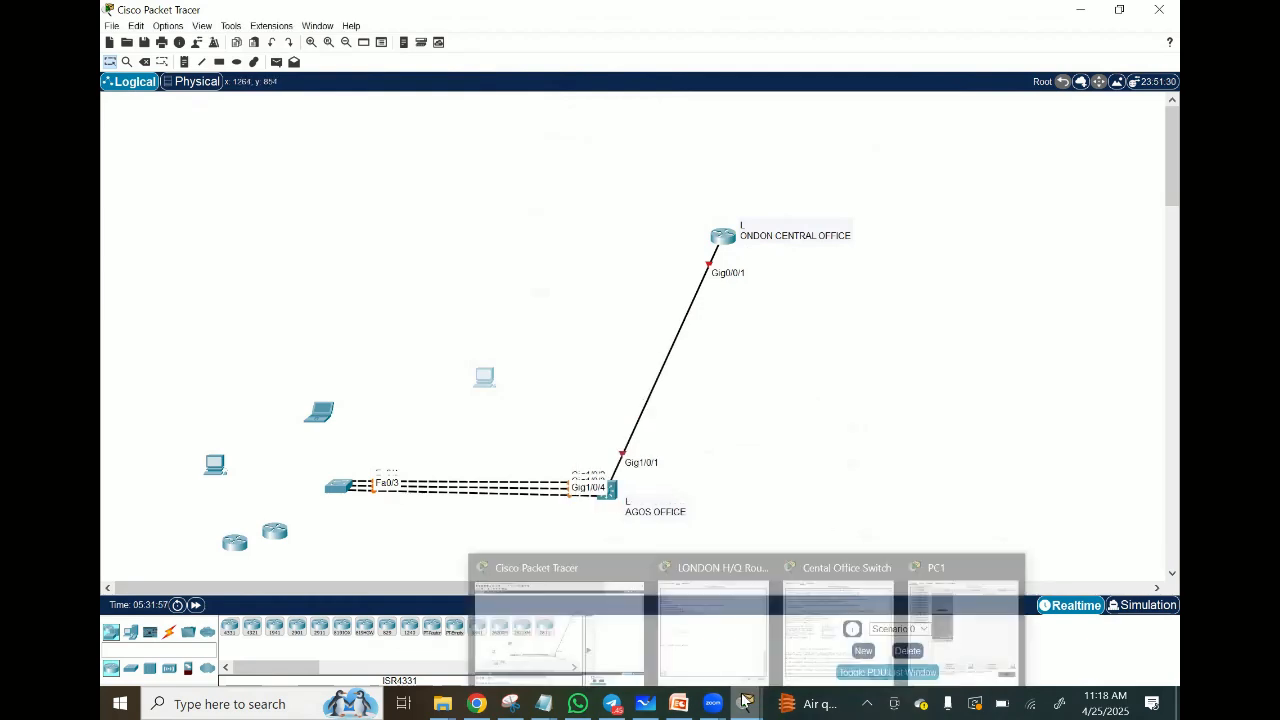
{"action": "left_click", "coordinate": [706, 595]}
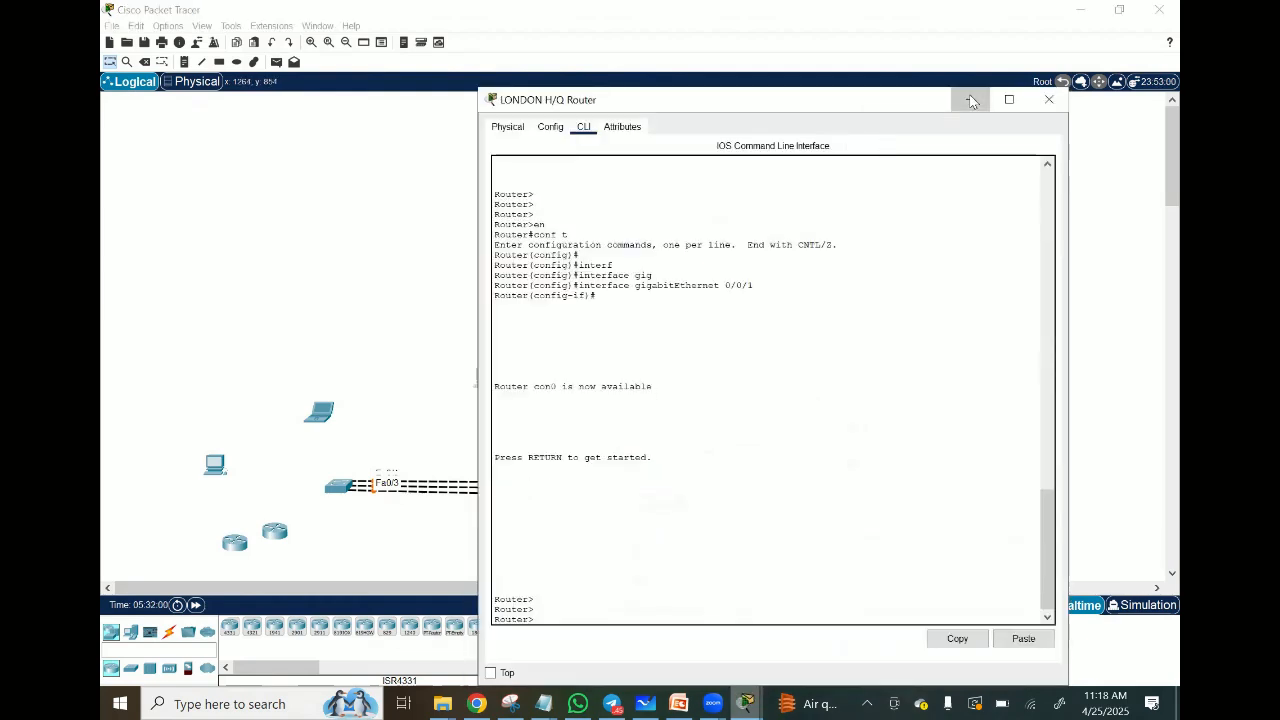
{"action": "left_click", "coordinate": [969, 99]}
Step: Restore the Cental Office Switch window, check that its command line responds with empty entries, and minimize it
{"action": "left_click", "coordinate": [746, 703]}
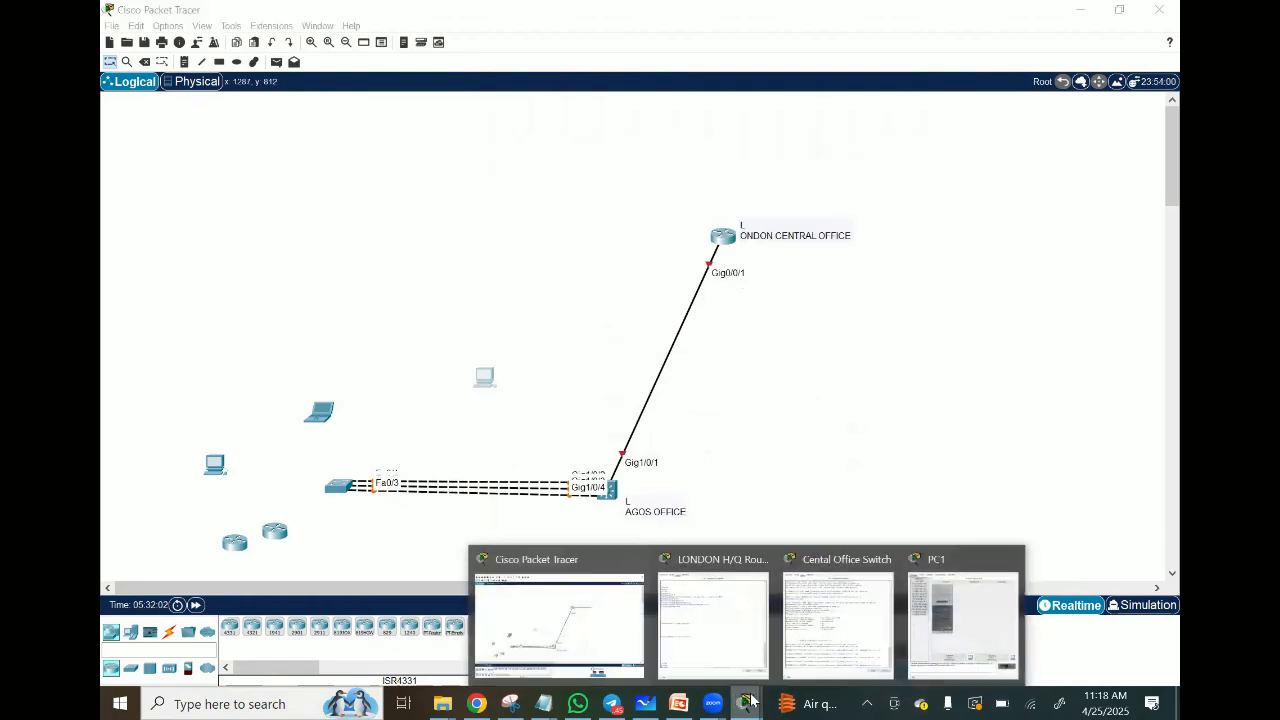
{"action": "left_click", "coordinate": [840, 620]}
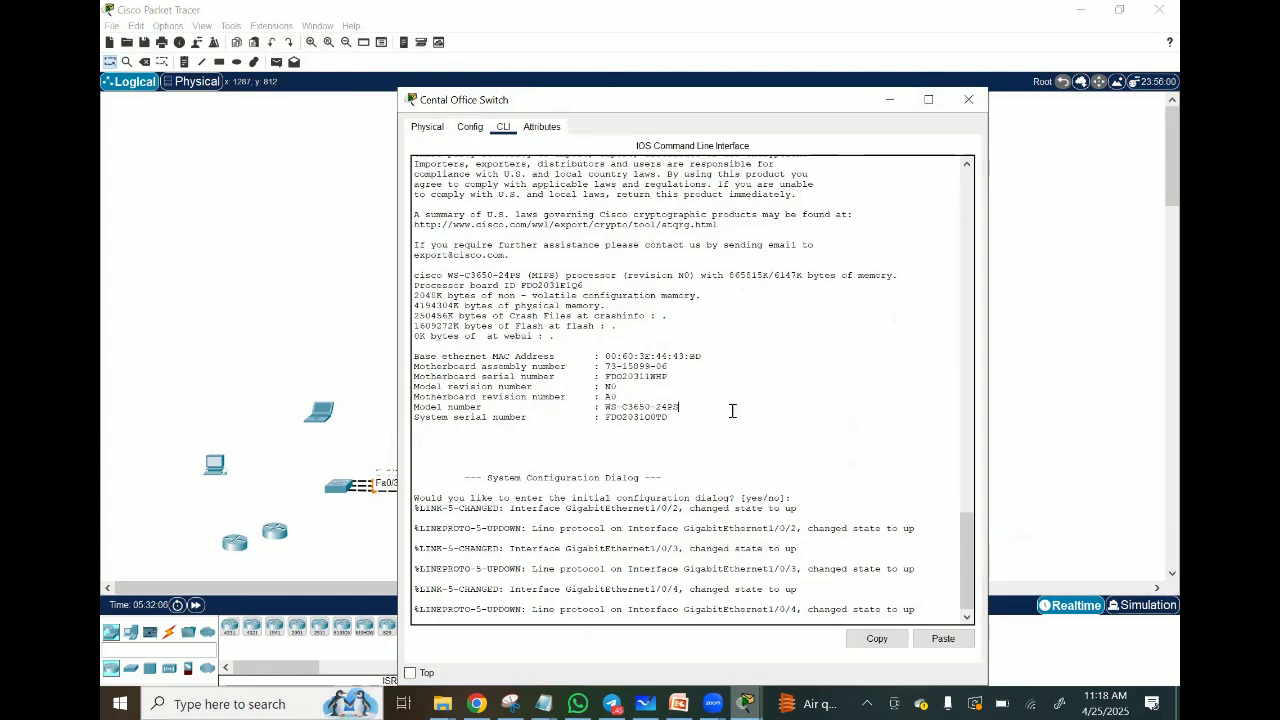
{"action": "key", "text": "Return"}
{"action": "key", "text": "Return"}
{"action": "key", "text": "Return"}
{"action": "key", "text": "Return"}
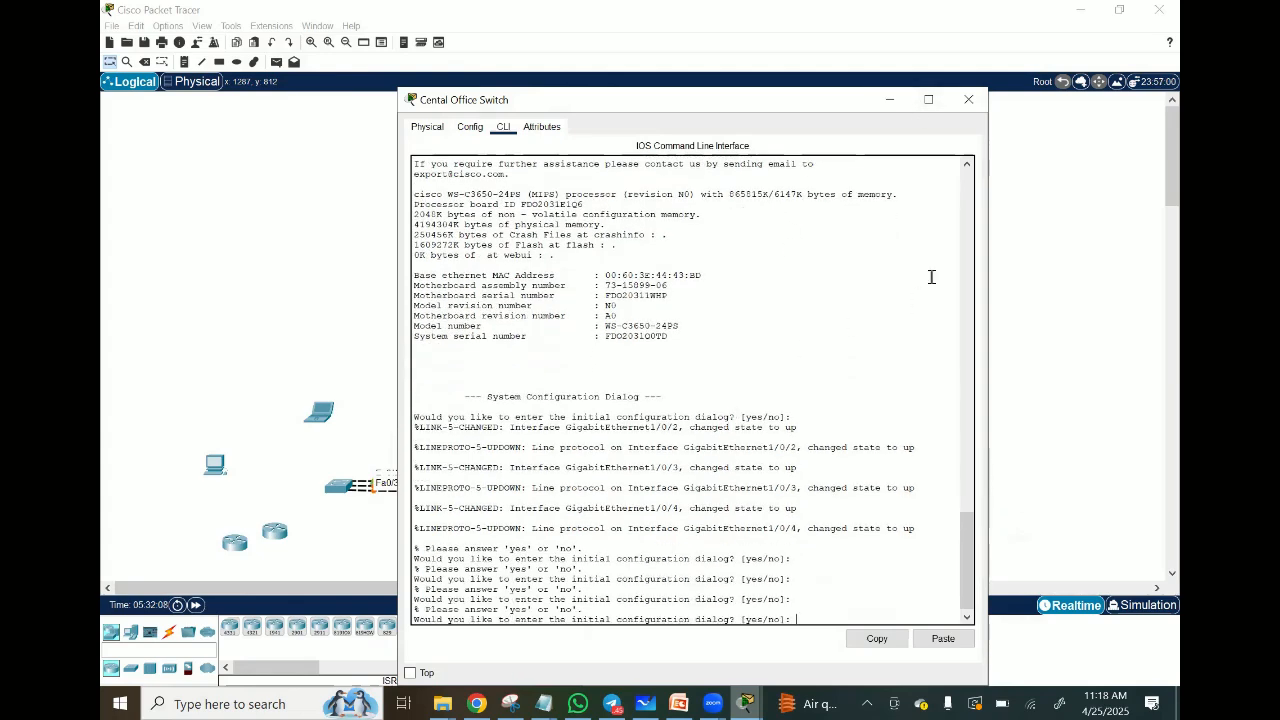
{"action": "left_click", "coordinate": [890, 100]}
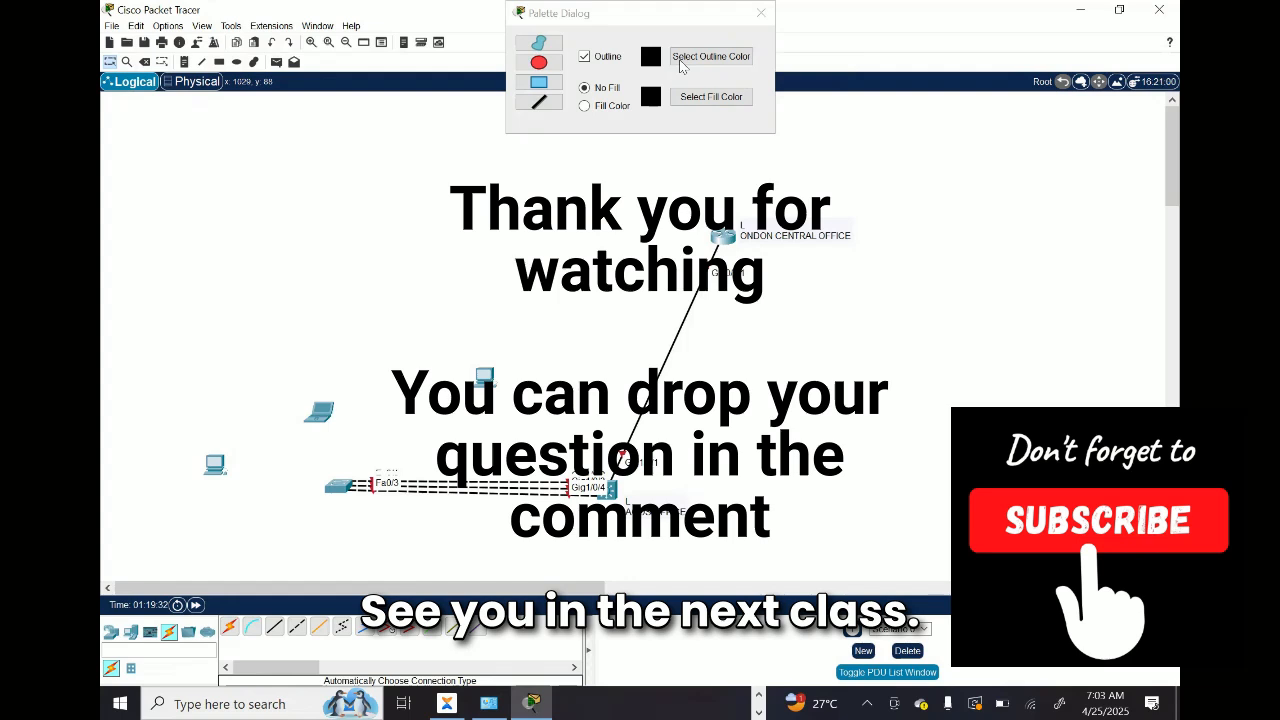
{"action": "left_click", "coordinate": [680, 62]}
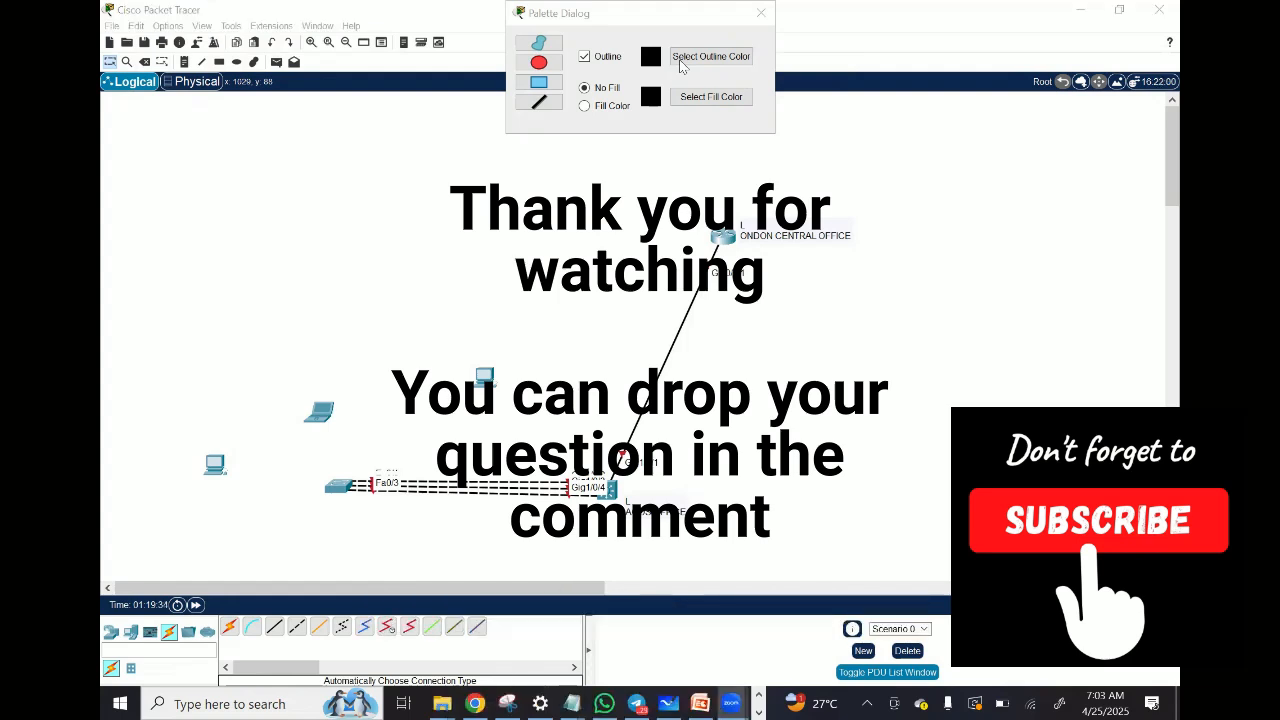